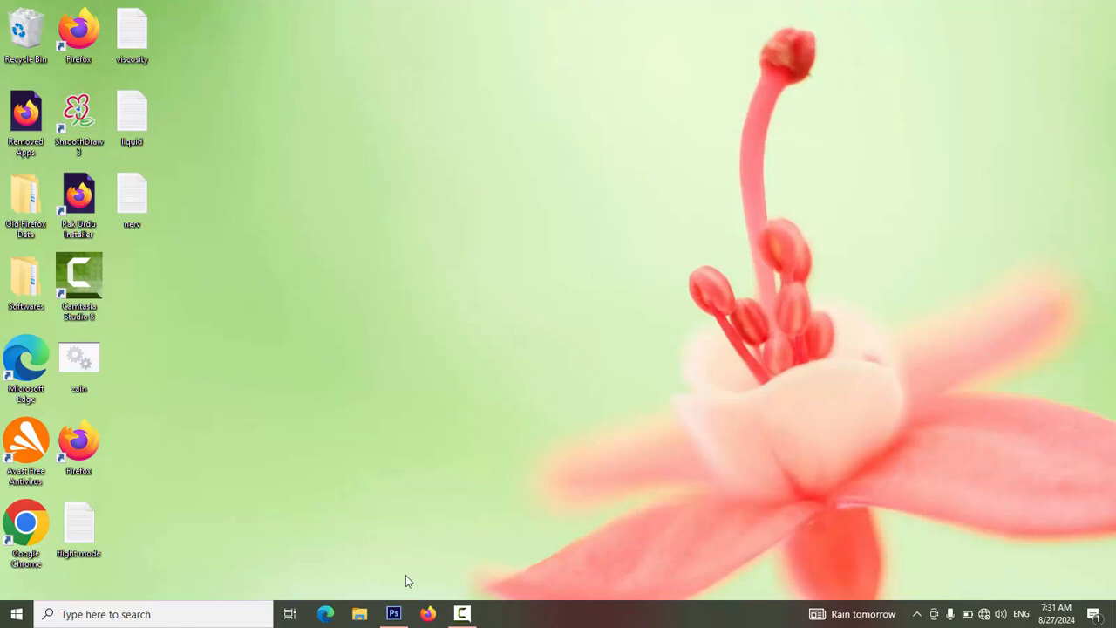
# Switch to Photoshop and create a white 6000 × 3000 pixel RGB document at 300 pixels/inch.
pyautogui.click(397, 613)
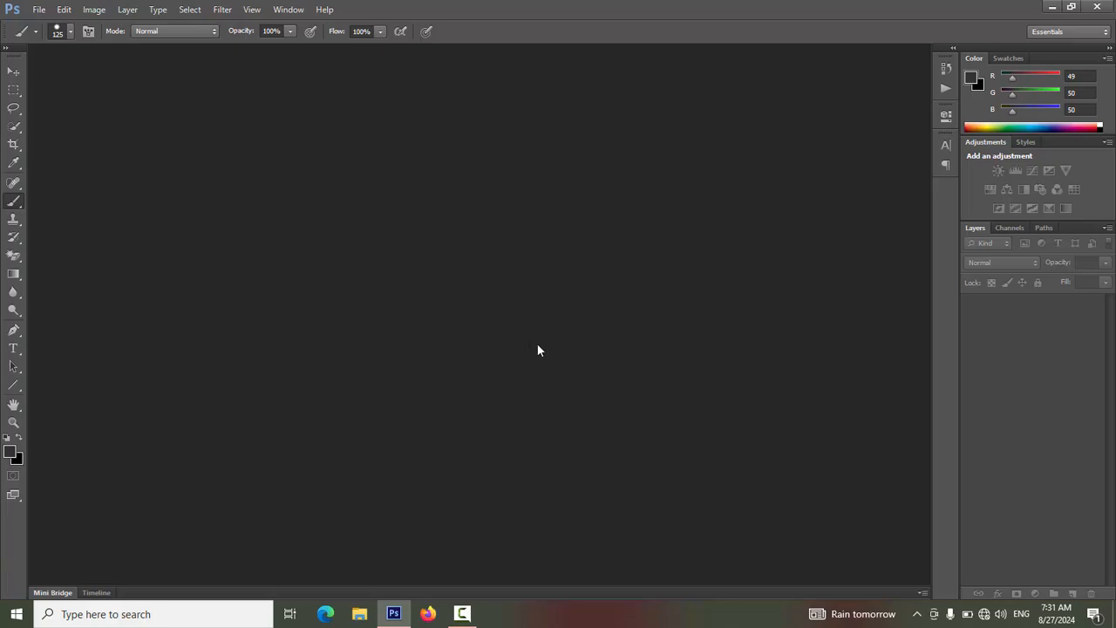
pyautogui.hotkey('ctrl', 'n')
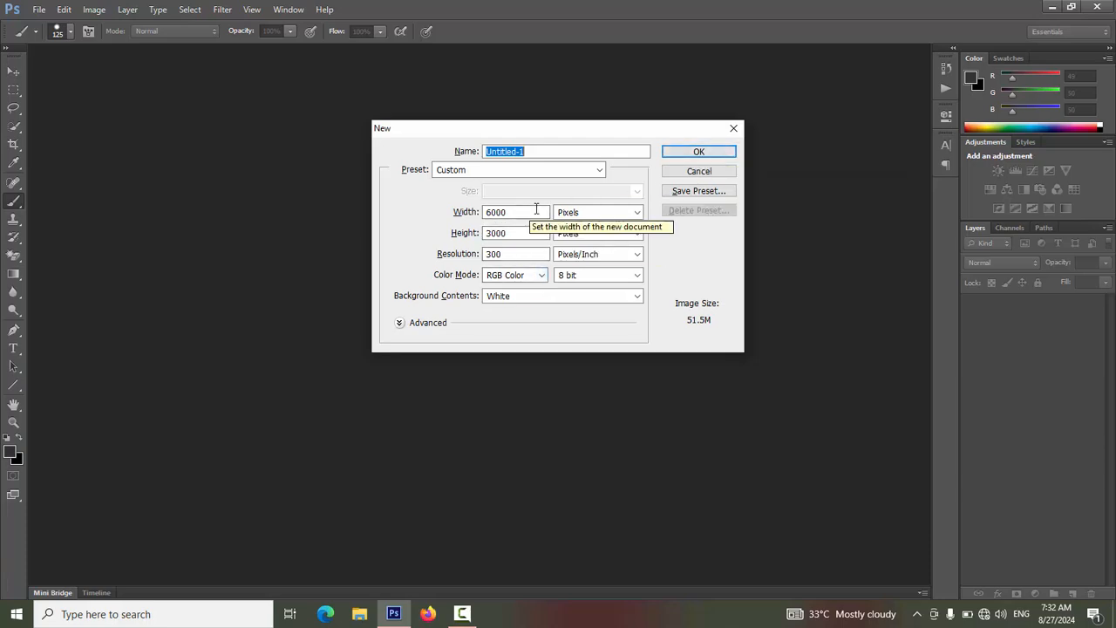
pyautogui.click(708, 153)
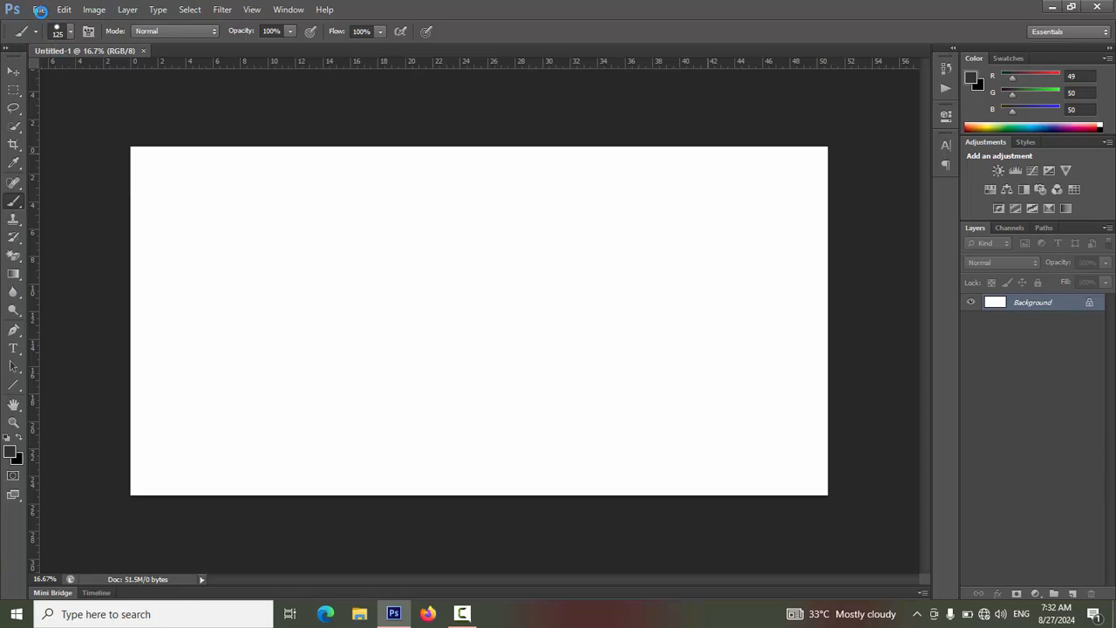
# Open the images chili.jpg and Red Chili.jpg together from the "a shutter" folder.
pyautogui.hotkey('ctrl', 'o')
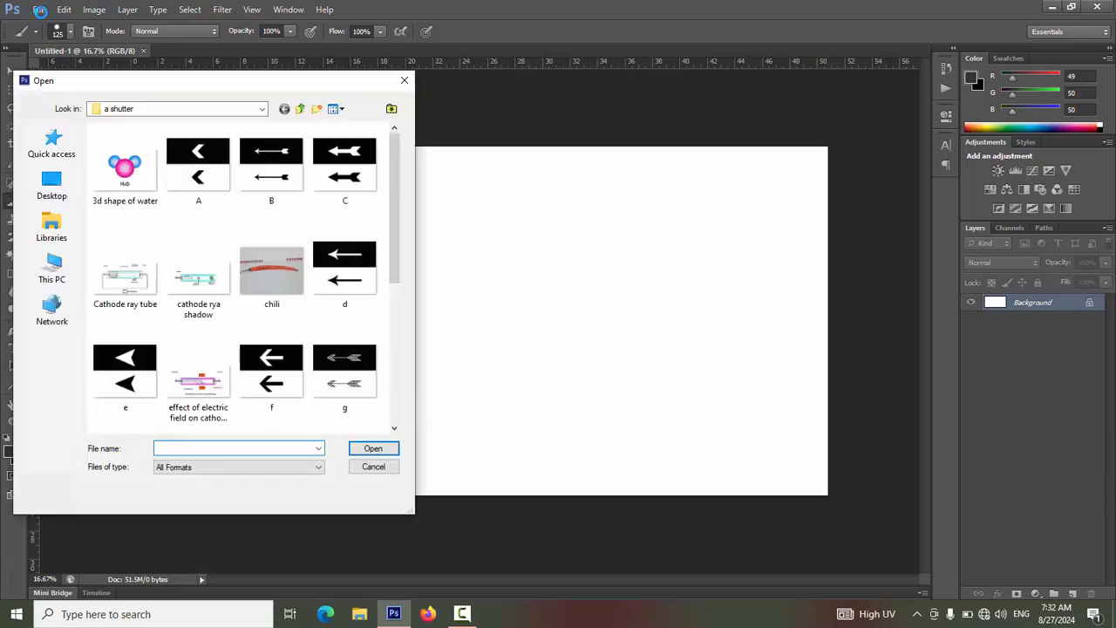
pyautogui.click(405, 80)
pyautogui.click(40, 10)
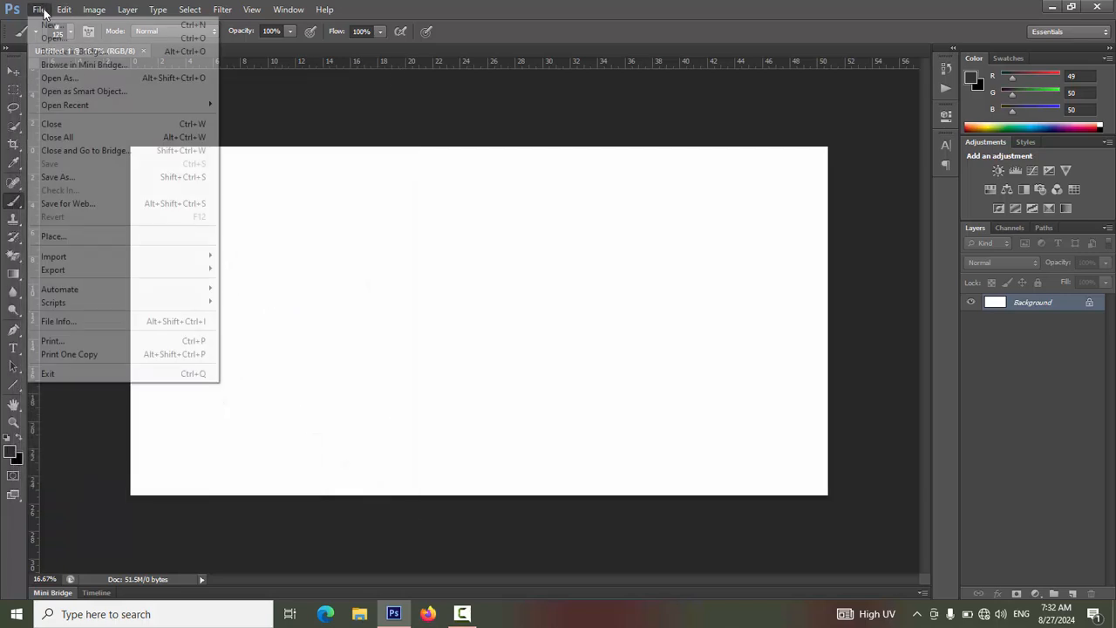
pyautogui.click(82, 41)
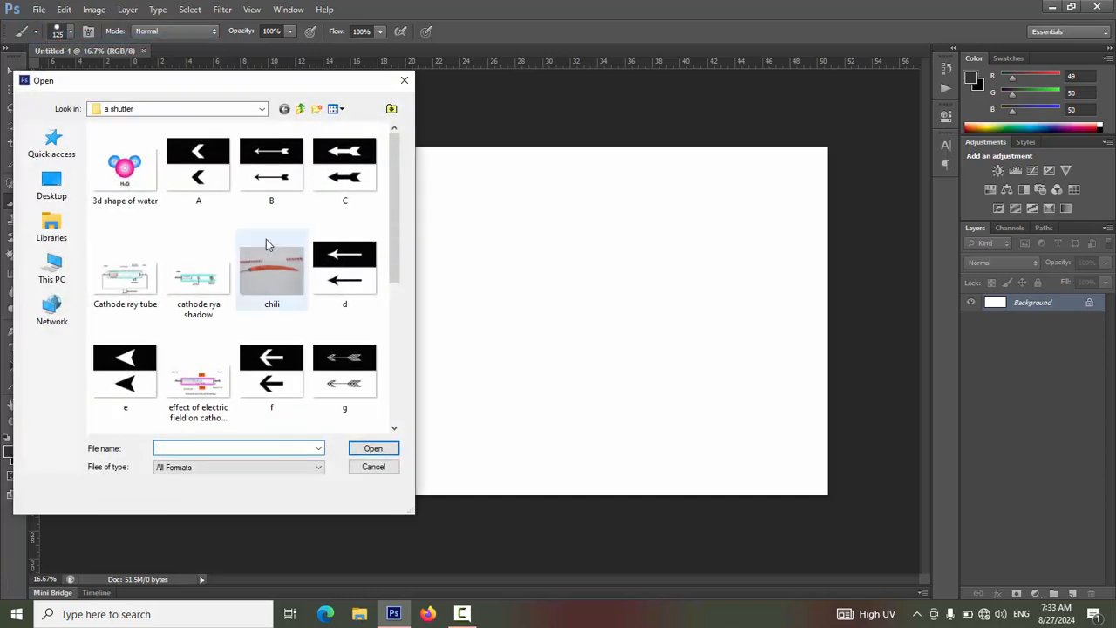
pyautogui.moveTo(394, 212)
pyautogui.mouseDown()
pyautogui.moveTo(394, 261)
pyautogui.moveTo(394, 214)
pyautogui.mouseUp()
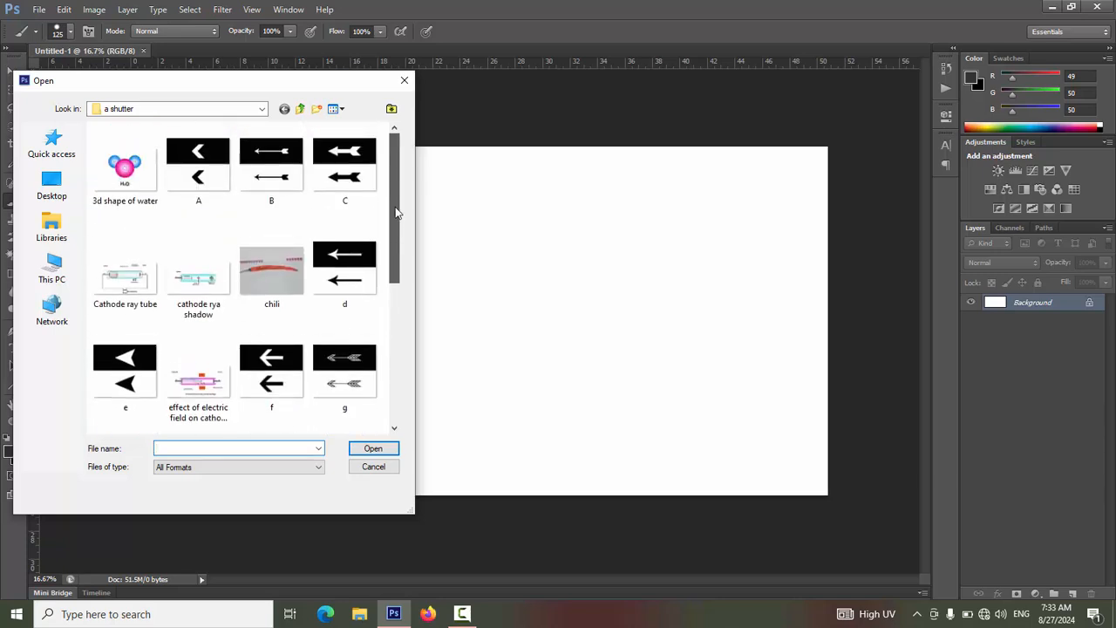
pyautogui.click(288, 274)
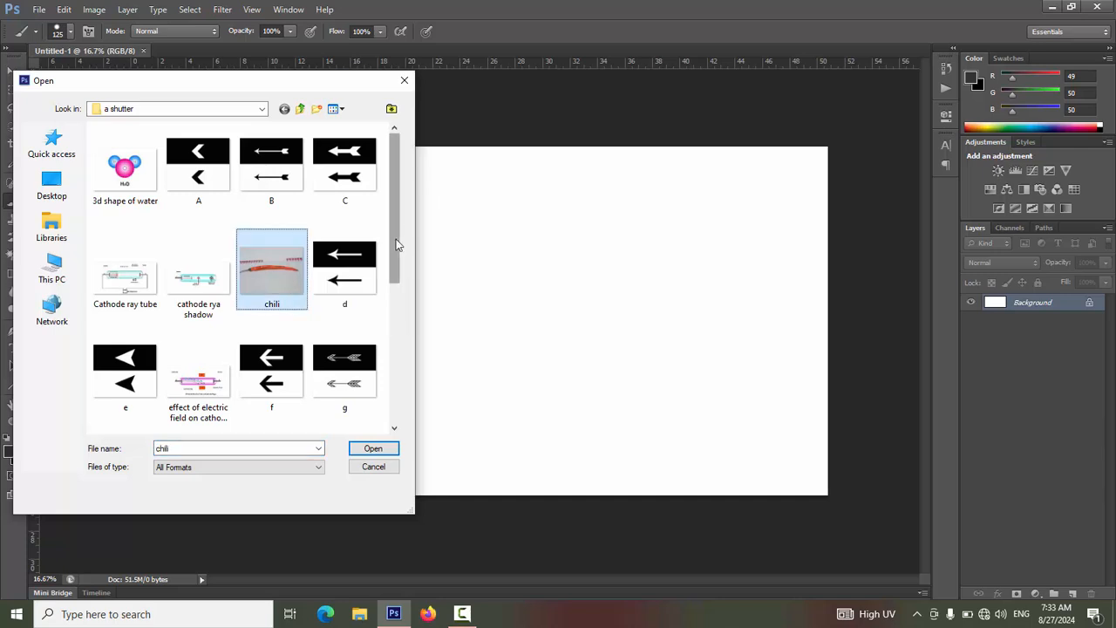
pyautogui.moveTo(395, 251); pyautogui.dragTo(380, 372)
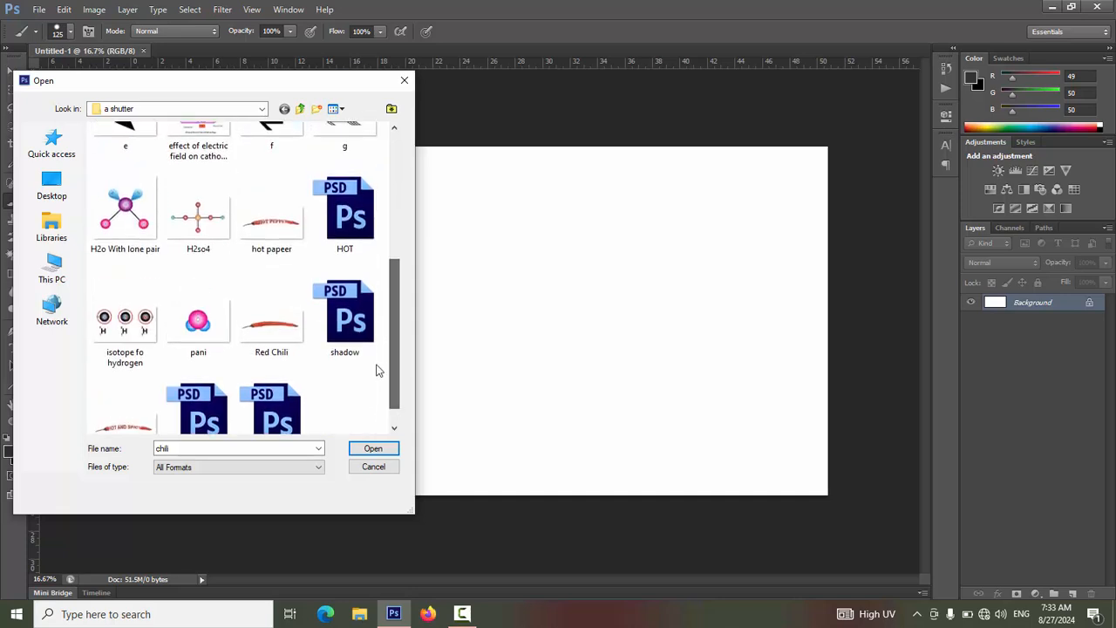
pyautogui.keyDown('ctrl'); pyautogui.click(250, 343); pyautogui.keyUp('ctrl')
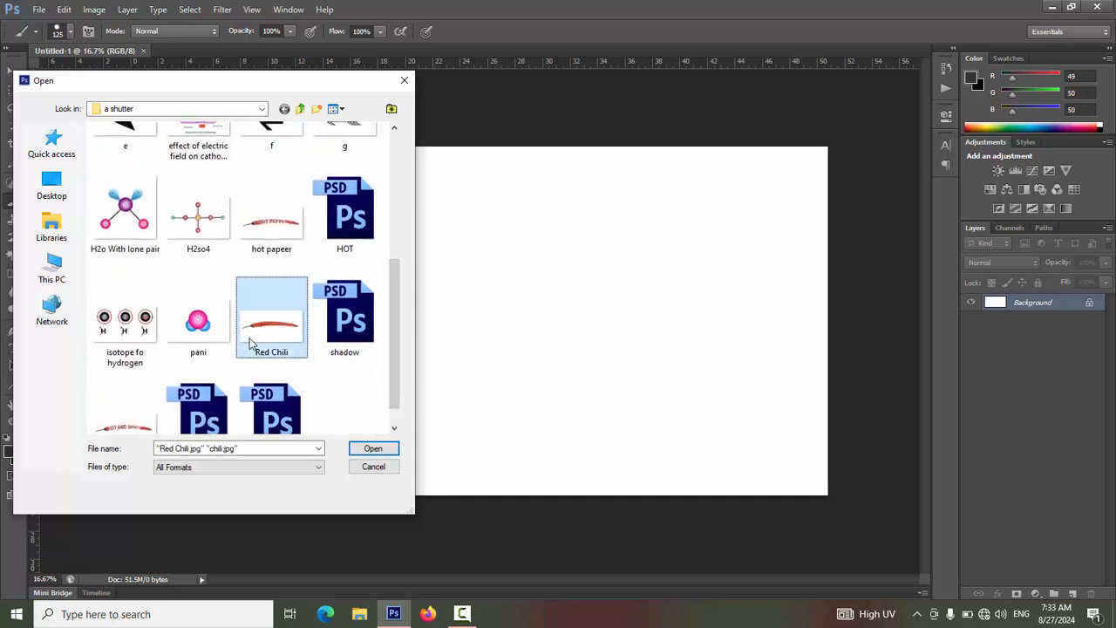
pyautogui.click(368, 449)
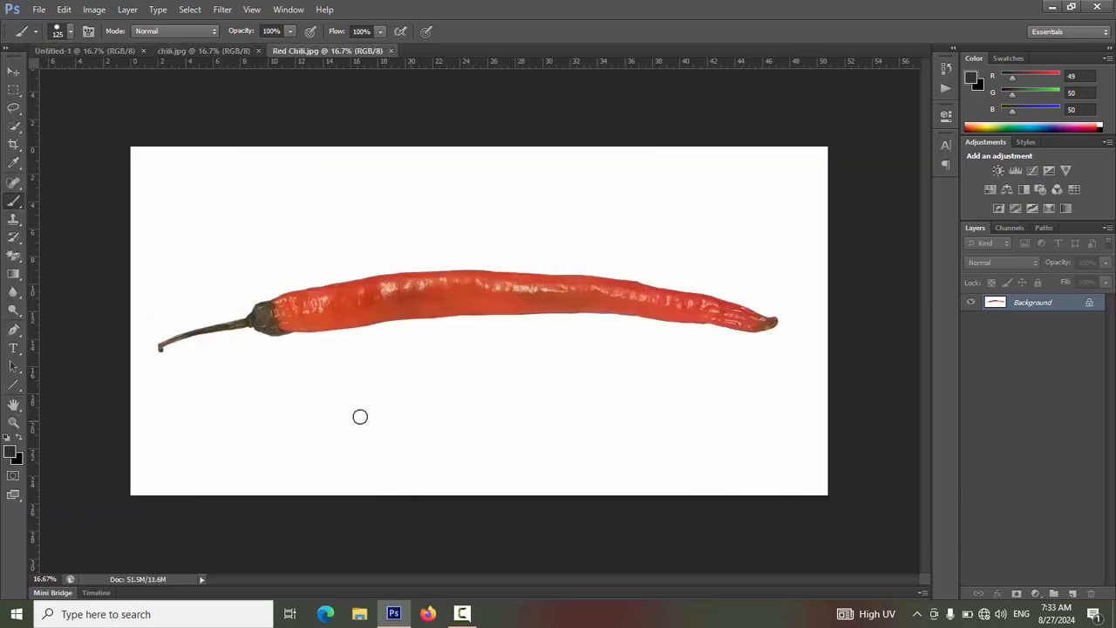
# Compare the original chili.jpg photo with the chili on a white background in Red Chili.jpg.
pyautogui.click(208, 51)
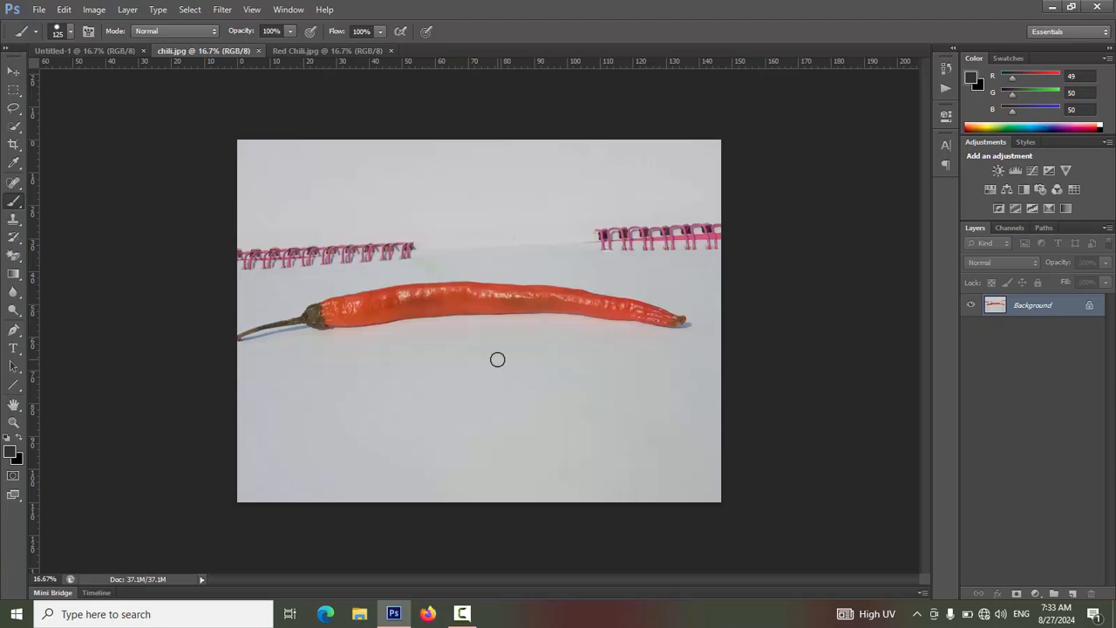
pyautogui.click(328, 50)
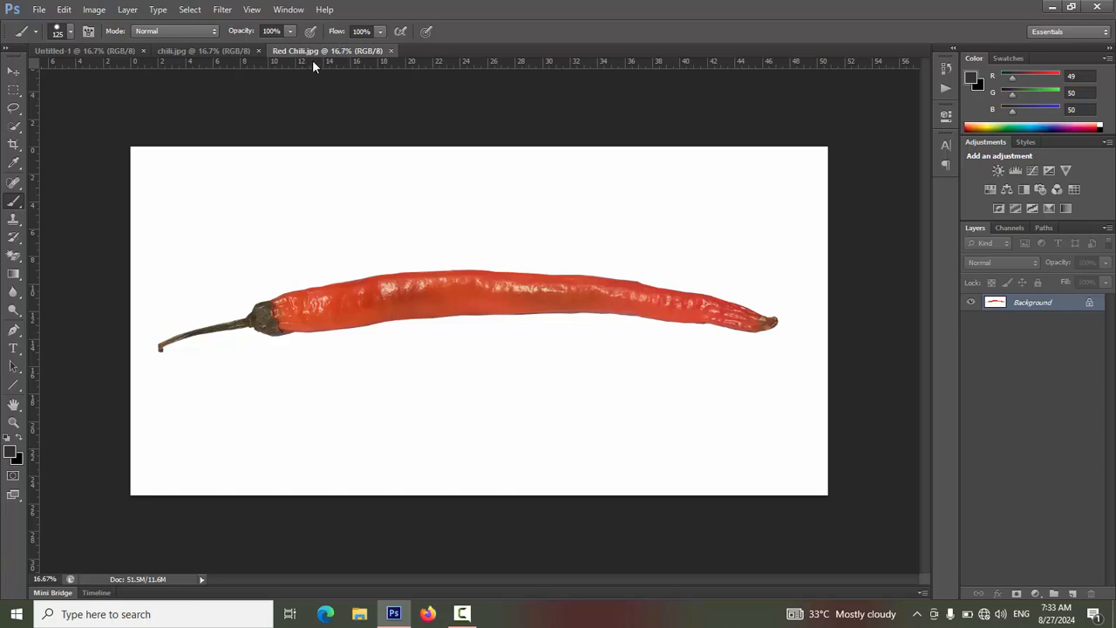
pyautogui.click(218, 50)
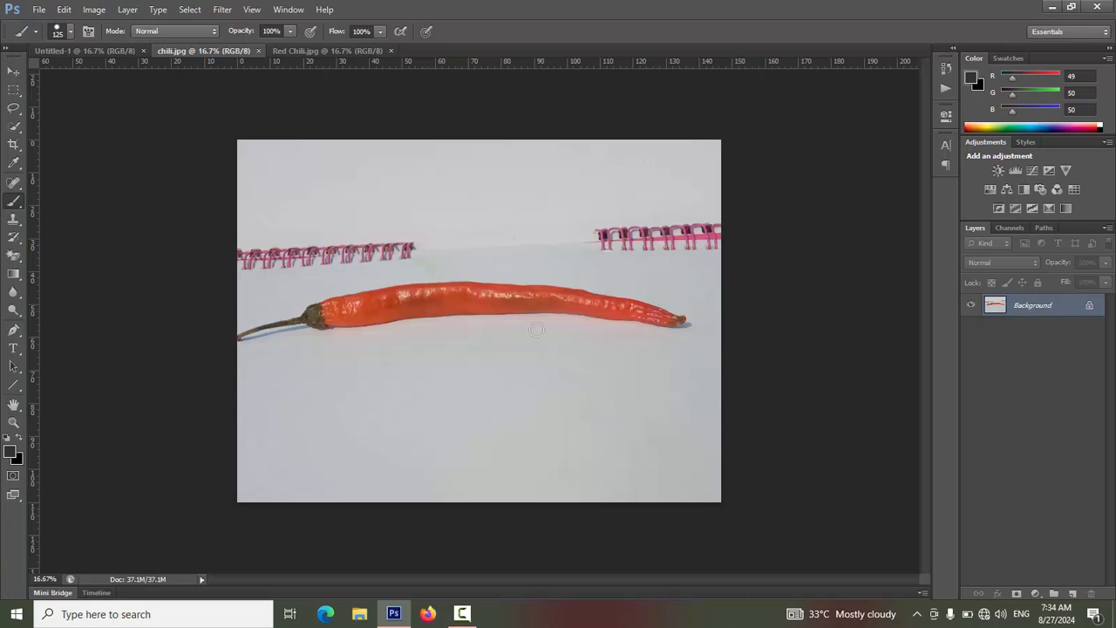
pyautogui.click(312, 50)
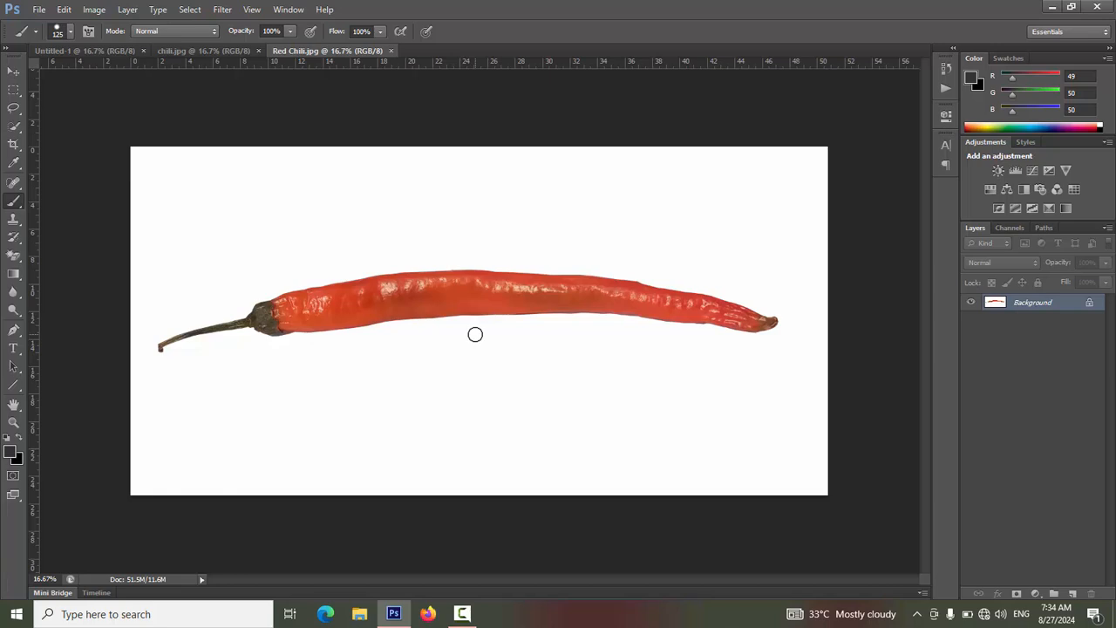
# Start a Pen tool path in chili.jpg with an anchor point at the tip of the chili's stem.
pyautogui.click(218, 51)
pyautogui.hotkey('ctrl', '+')
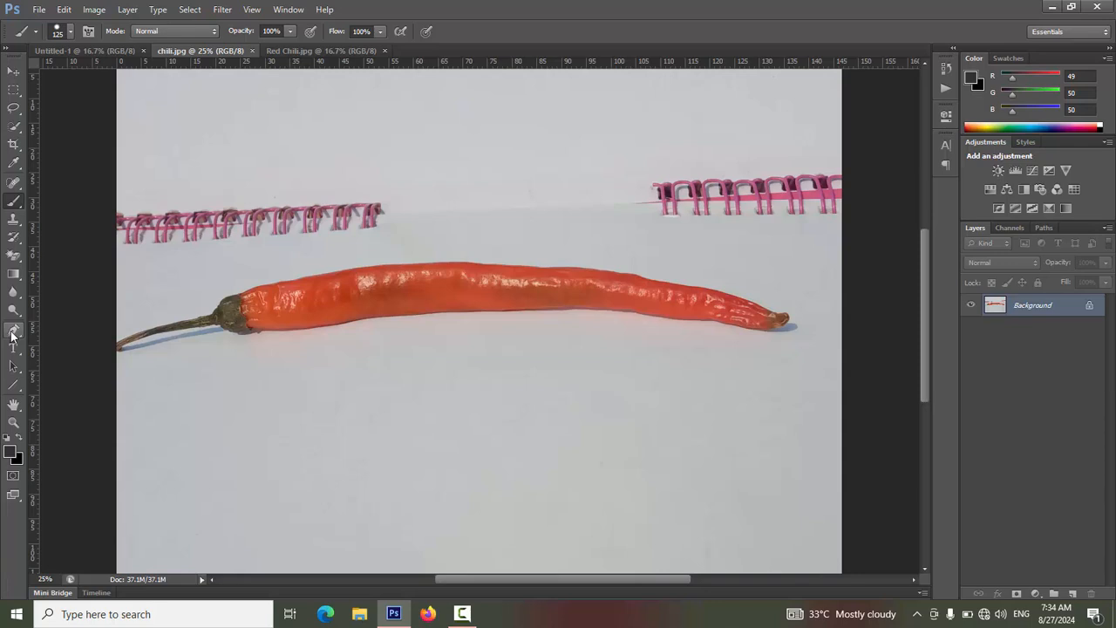
pyautogui.click(13, 332)
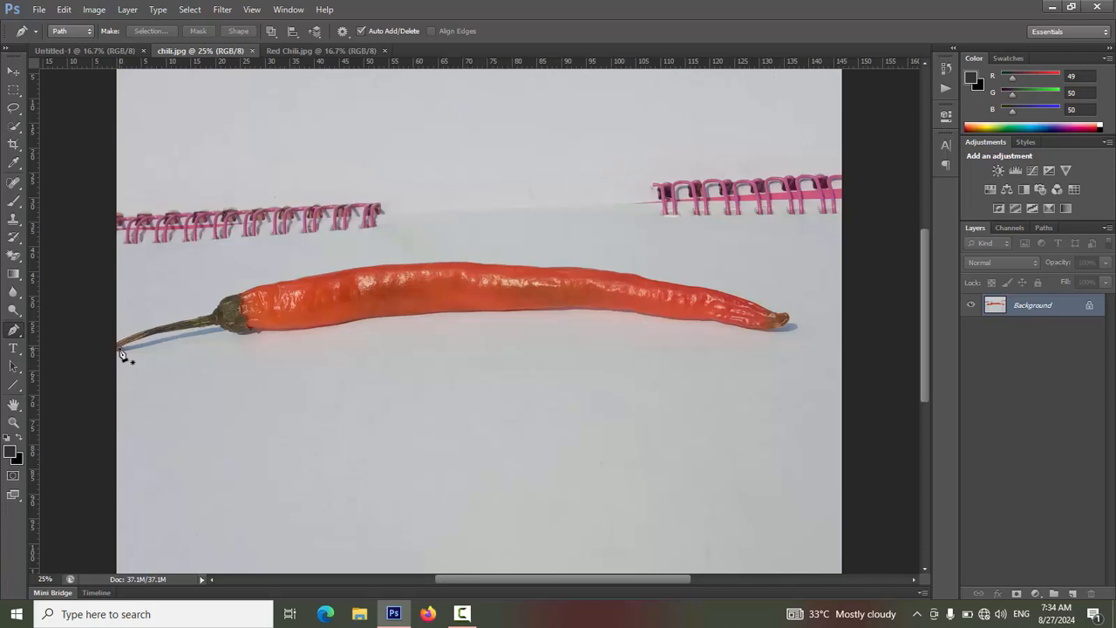
pyautogui.hotkey('ctrl', '+')
pyautogui.hotkey('ctrl', '+')
pyautogui.hotkey('ctrl', '+')
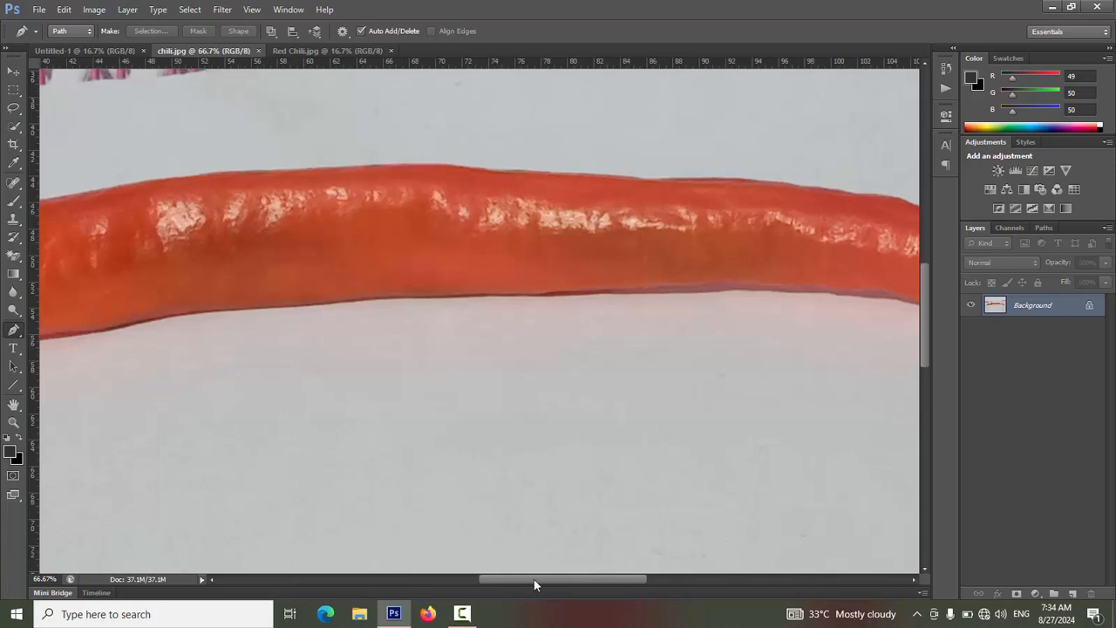
pyautogui.moveTo(534, 580); pyautogui.dragTo(398, 572)
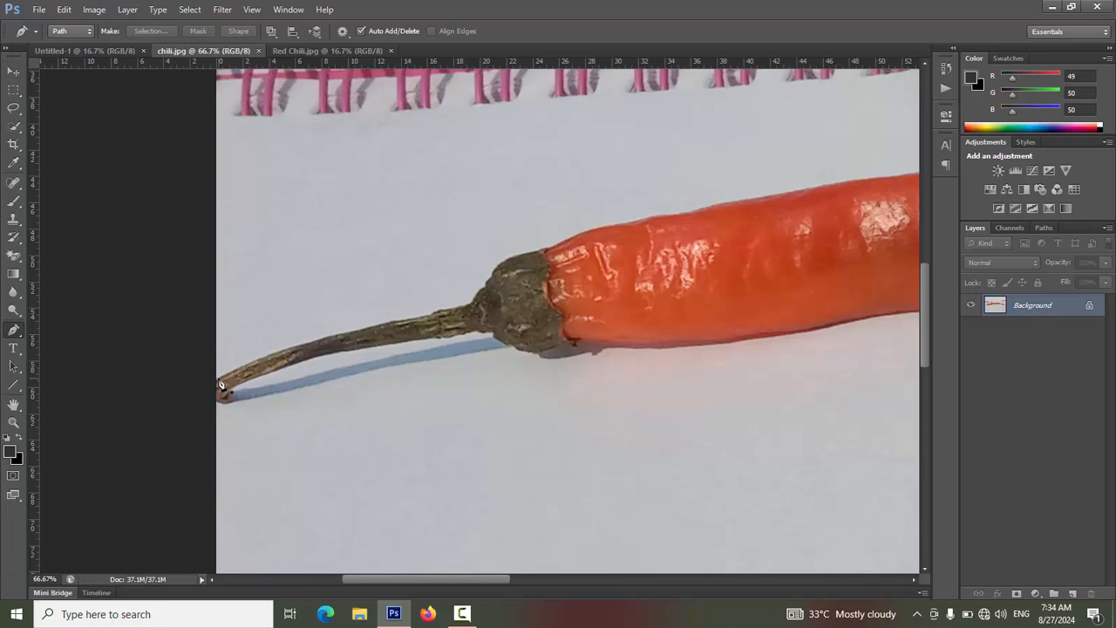
pyautogui.click(221, 384)
# Extend the path with four anchor points along the upper edge of the chili's stem.
pyautogui.hotkey('ctrl', '+')
pyautogui.hotkey('ctrl', '+')
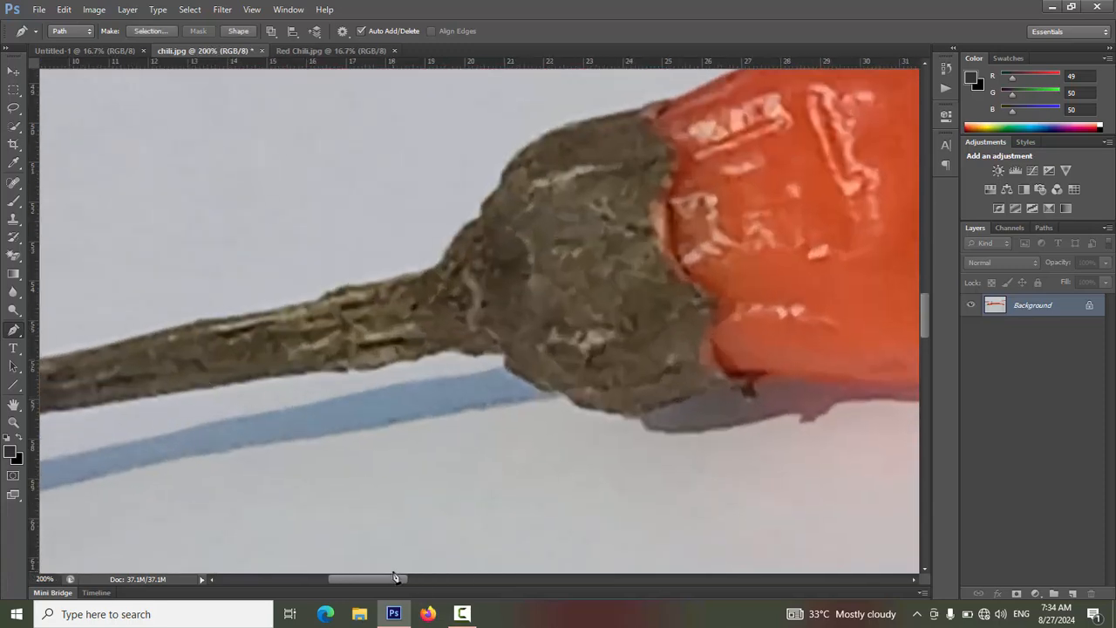
pyautogui.moveTo(389, 577); pyautogui.dragTo(338, 580)
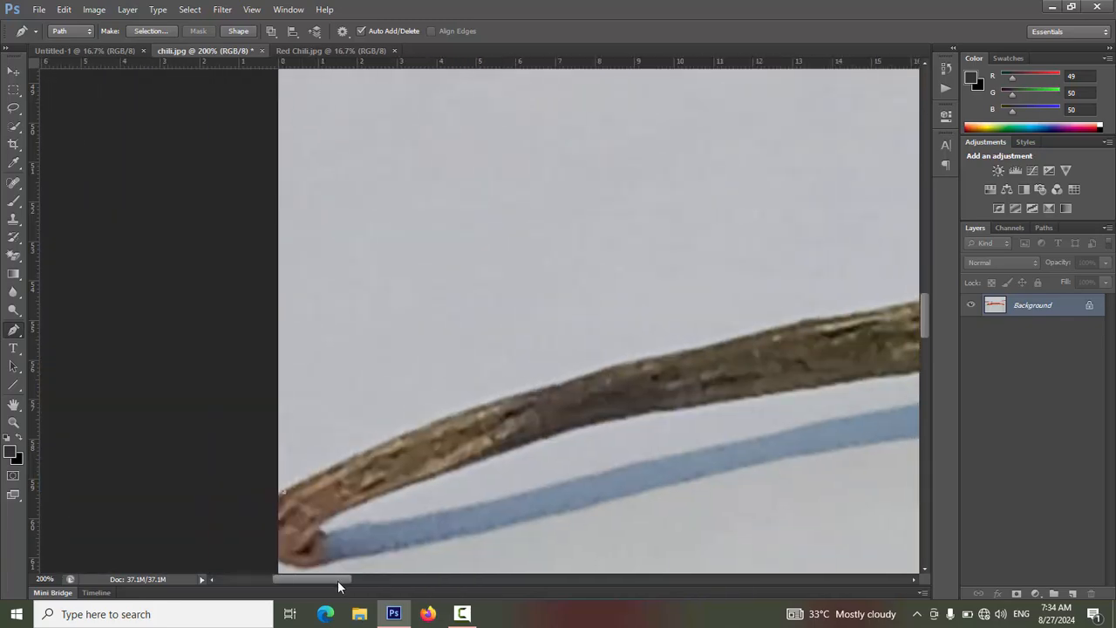
pyautogui.click(373, 451)
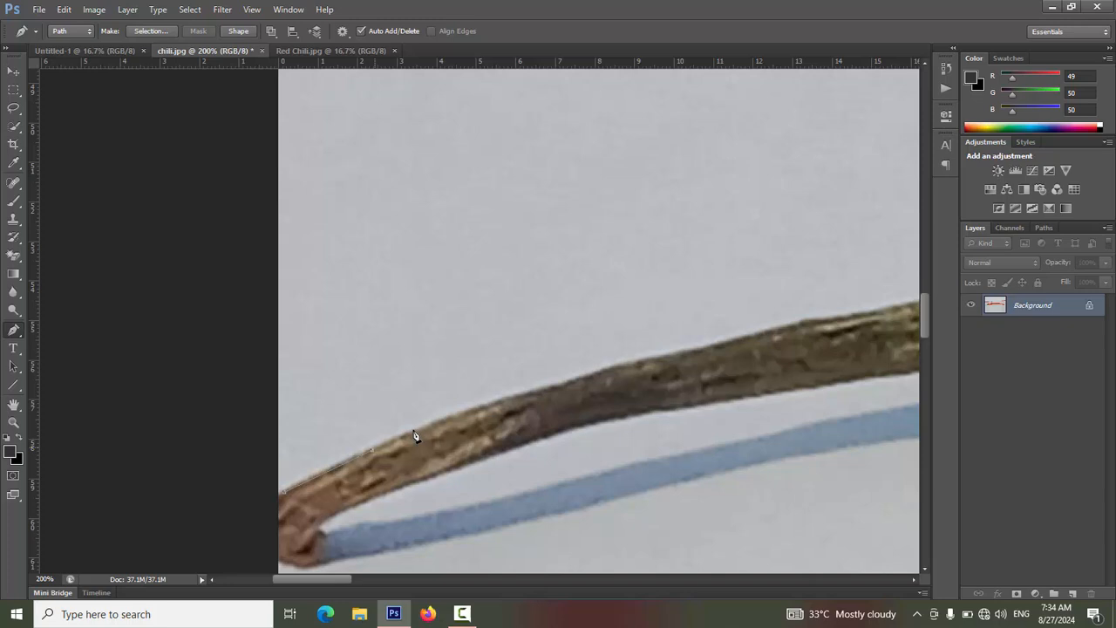
pyautogui.click(470, 411)
pyautogui.click(587, 378)
pyautogui.click(679, 358)
pyautogui.hotkey('ctrl', '+')
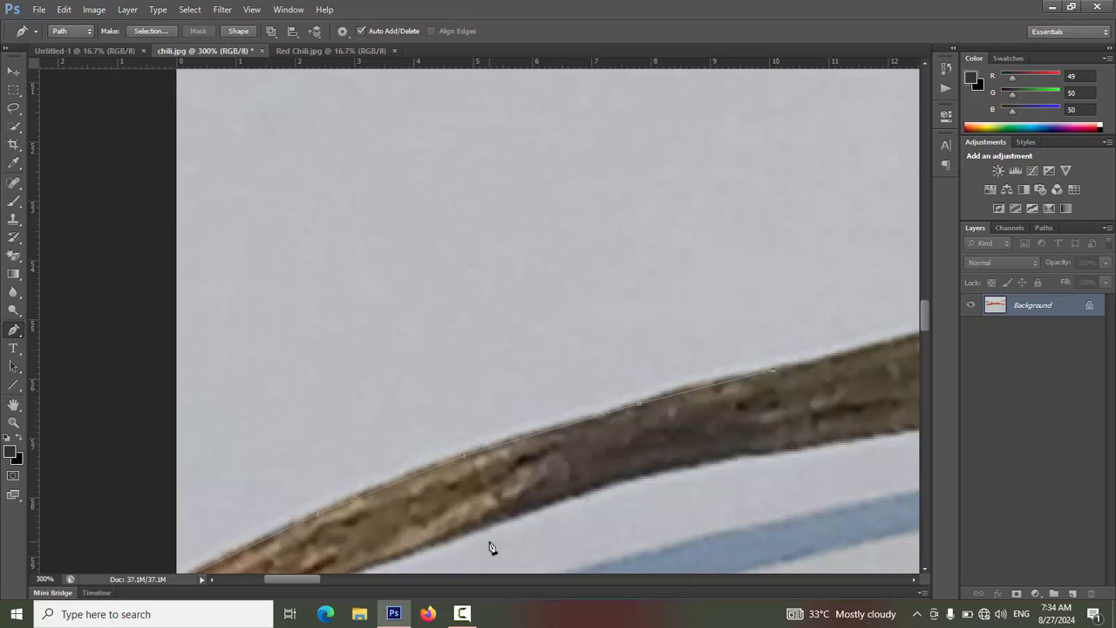
pyautogui.scroll(-1, 490, 547)
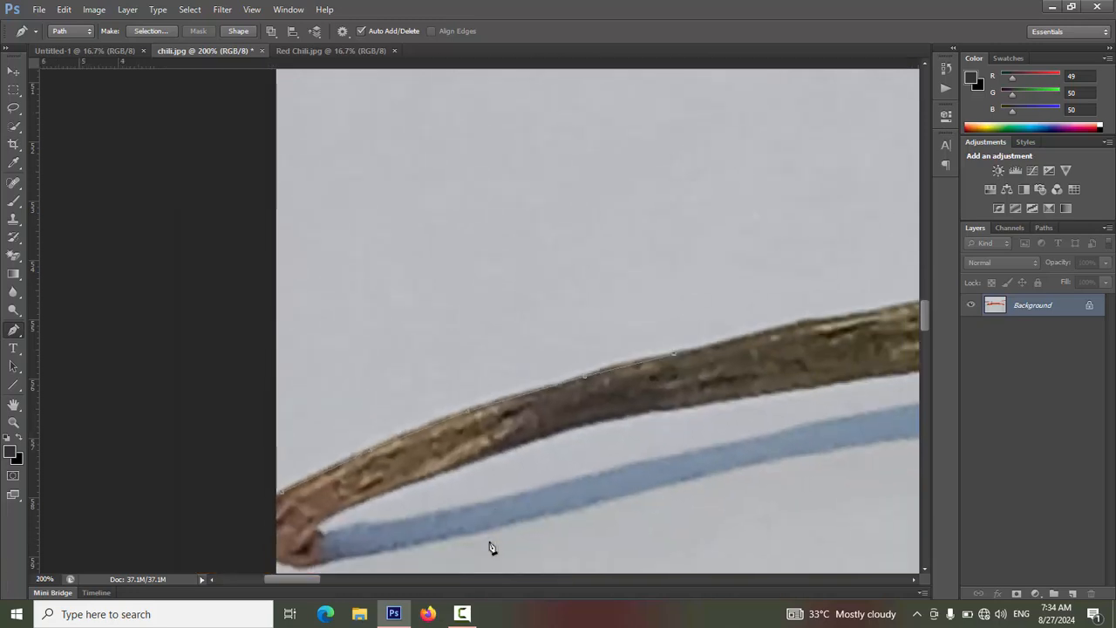
pyautogui.scroll(-1, 491, 547)
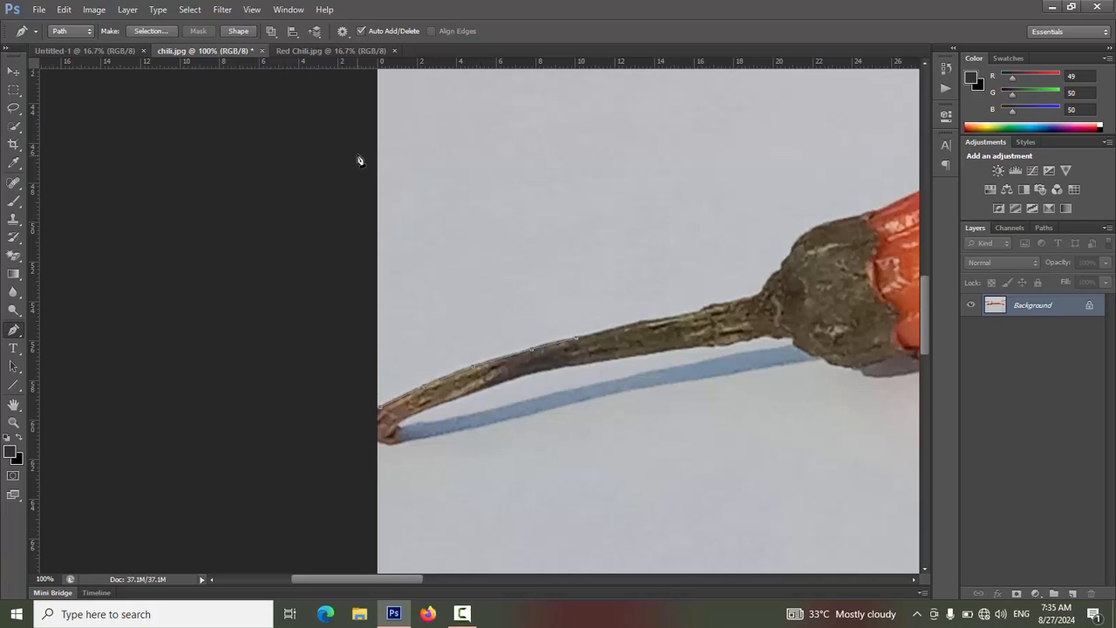
# Close chili.jpg without saving its changes.
pyautogui.click(332, 50)
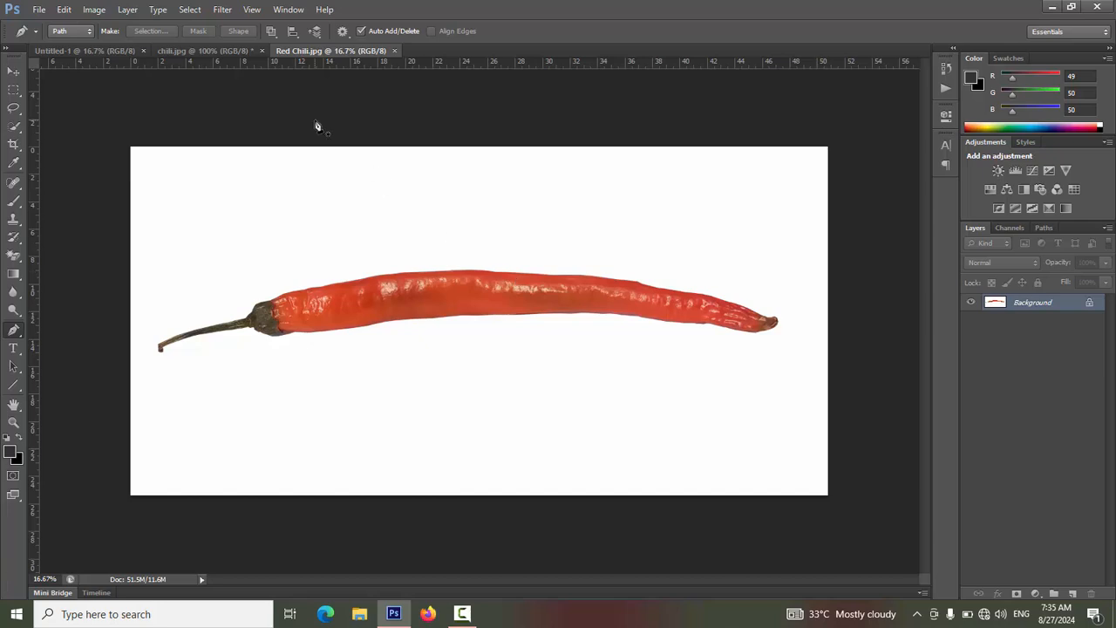
pyautogui.click(261, 50)
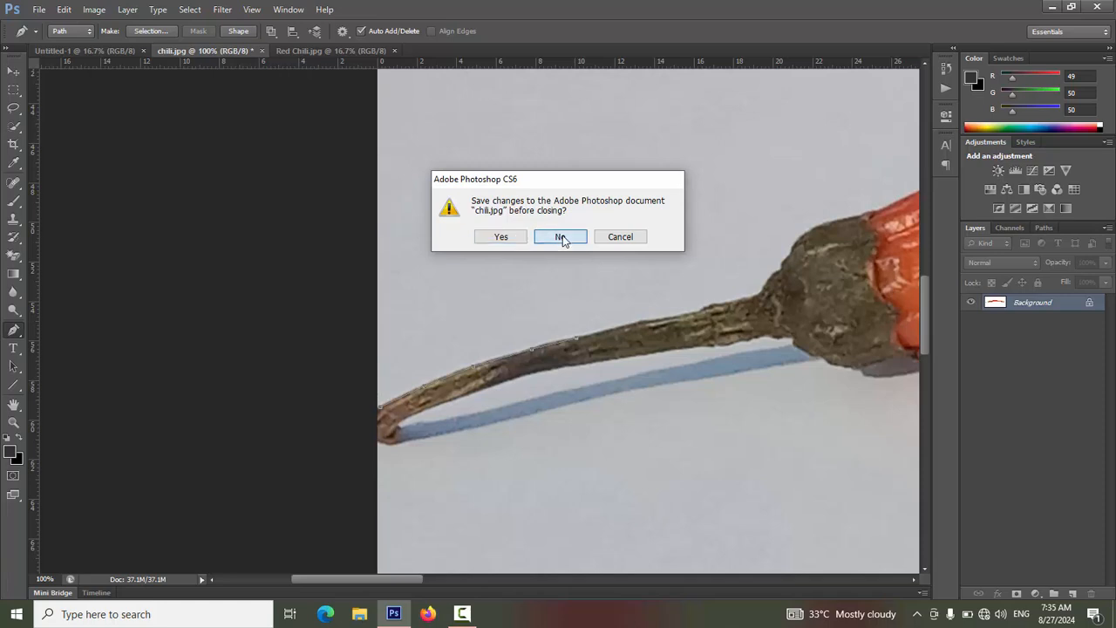
pyautogui.click(561, 238)
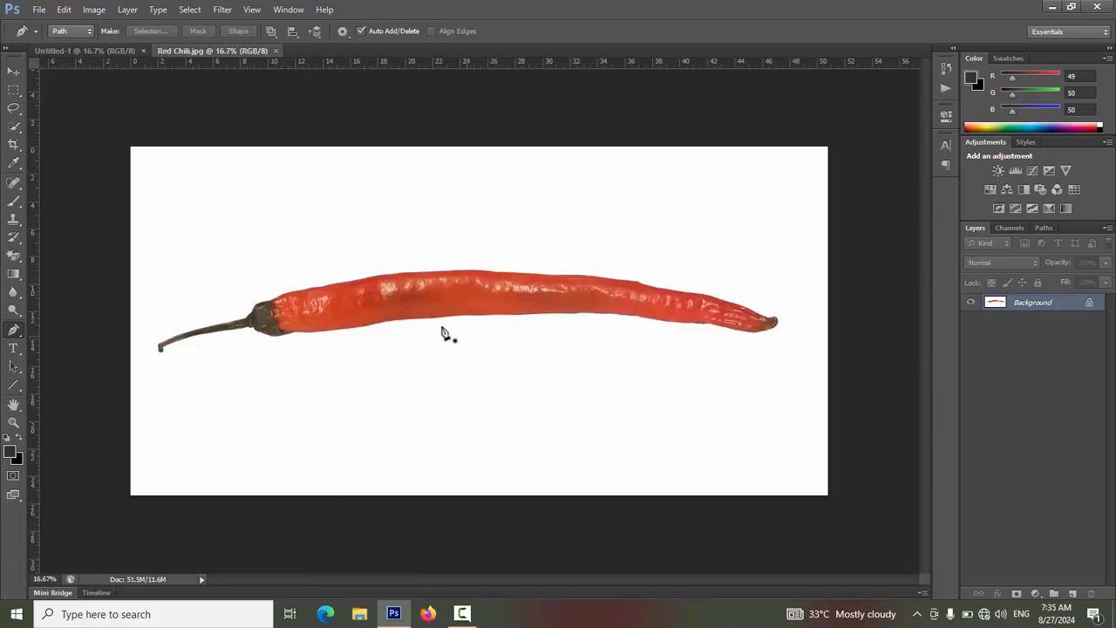
# Erase the white background around the chili in Red Chili.jpg using the Magic Eraser with tolerance 32.
pyautogui.click(13, 71)
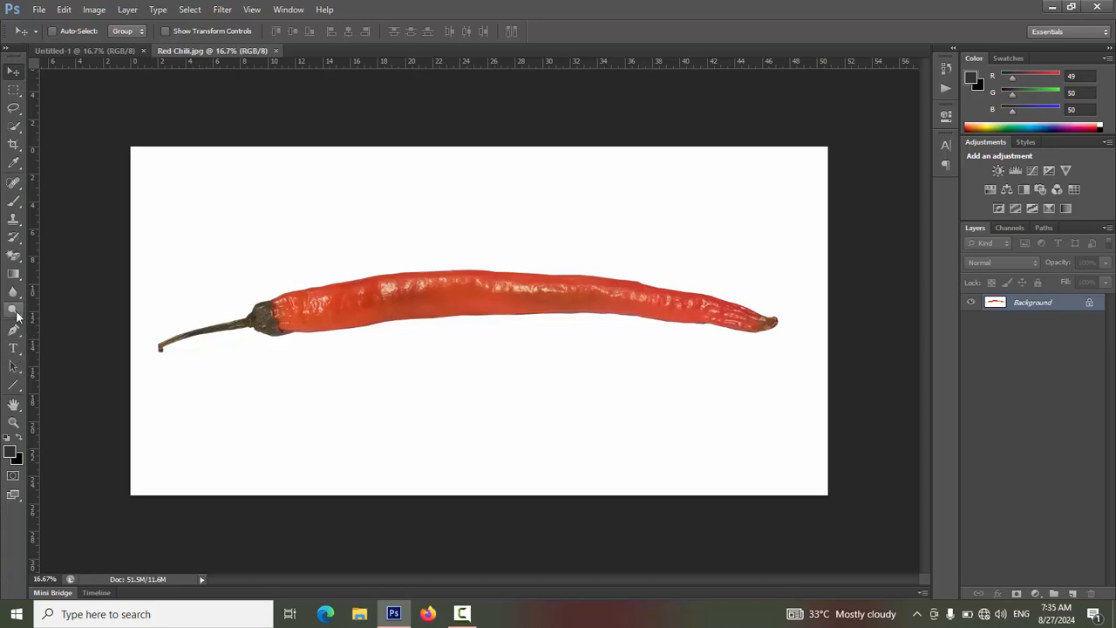
pyautogui.click(14, 257)
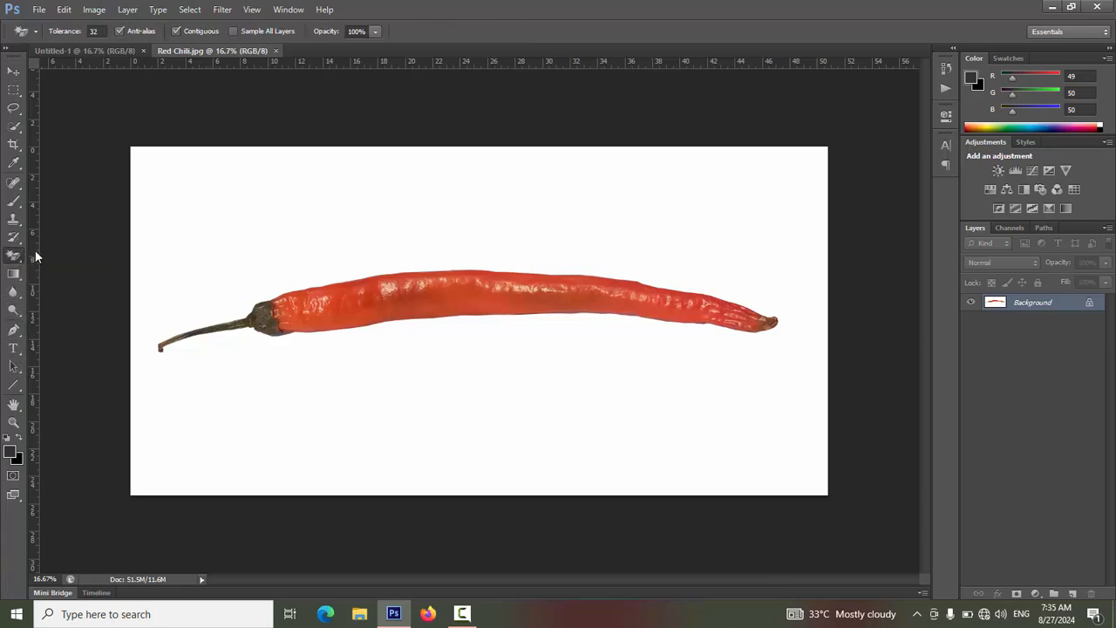
pyautogui.click(218, 213)
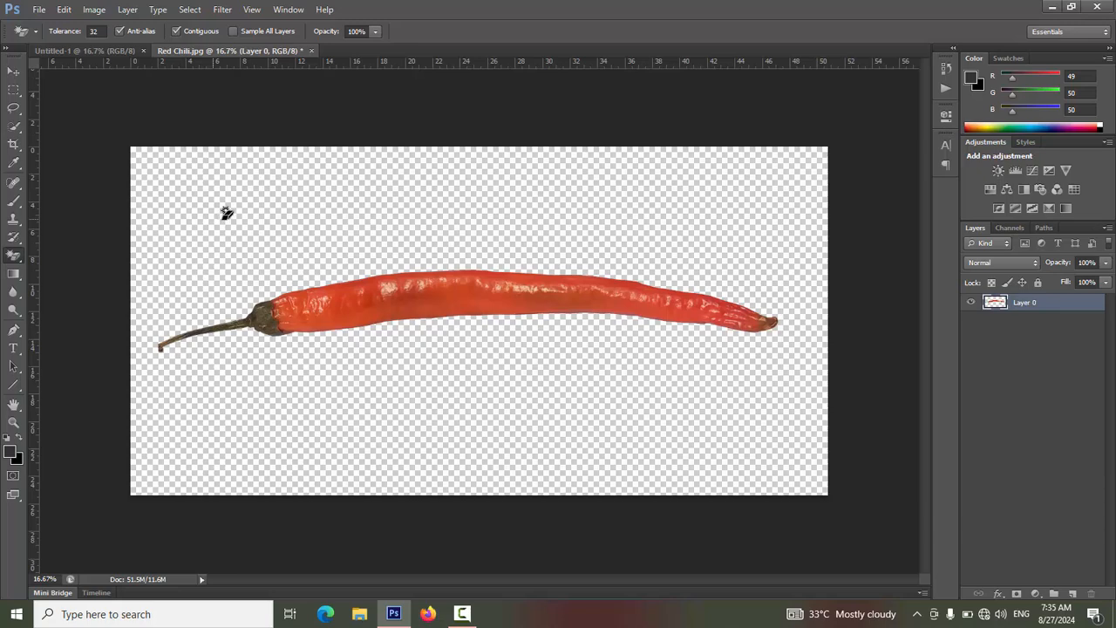
# Move the cut-out chili into the Untitled-1 document and position it around the middle of the canvas.
pyautogui.click(13, 71)
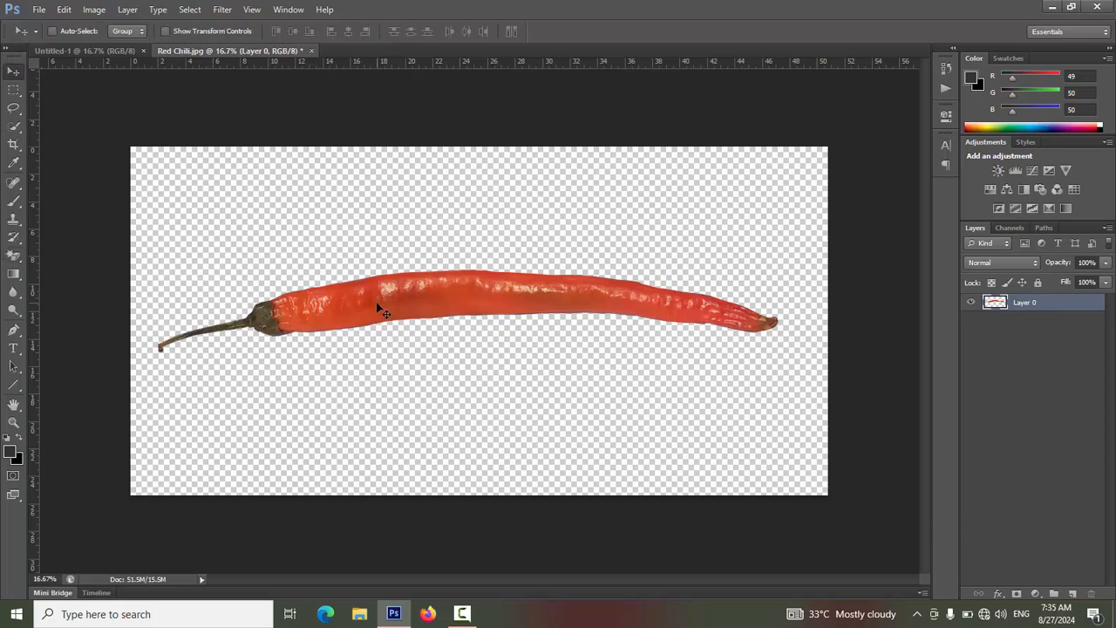
pyautogui.moveTo(330, 261); pyautogui.dragTo(349, 304)
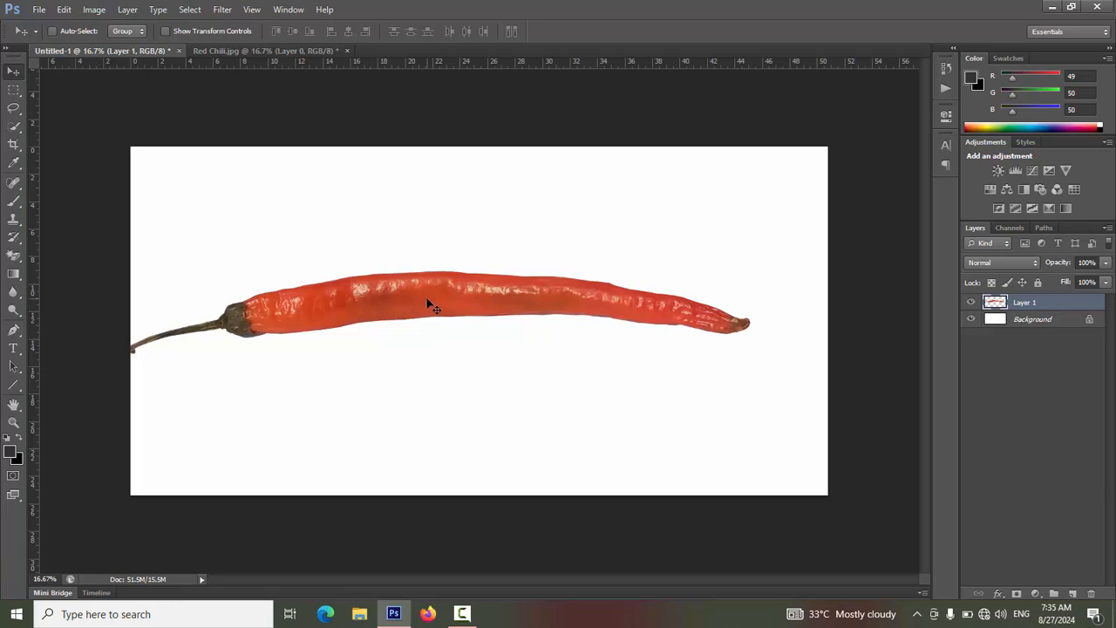
pyautogui.moveTo(427, 300); pyautogui.dragTo(457, 302)
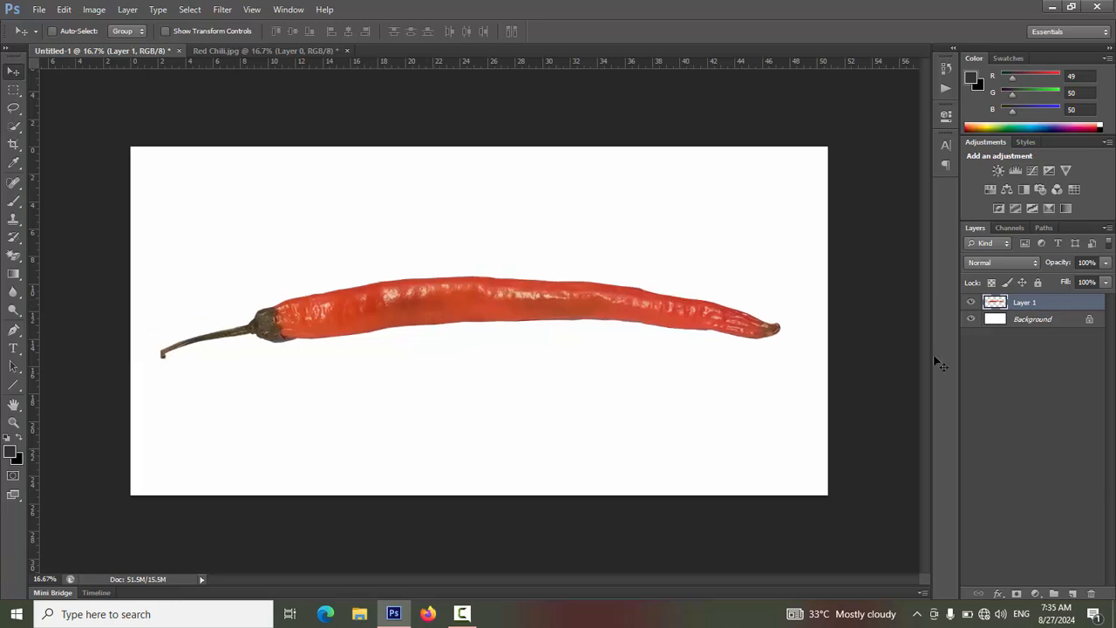
# Centre the chili layer on the canvas vertically and horizontally by aligning it with the Background layer.
pyautogui.keyDown('shift'); pyautogui.click(1048, 325); pyautogui.keyUp('shift')
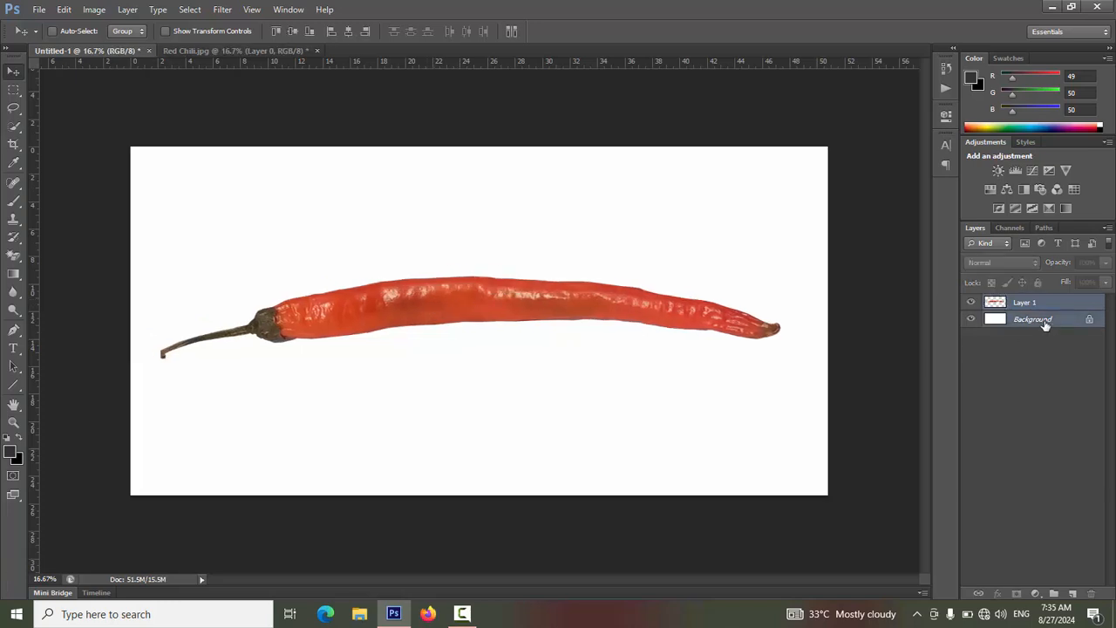
pyautogui.click(1035, 304)
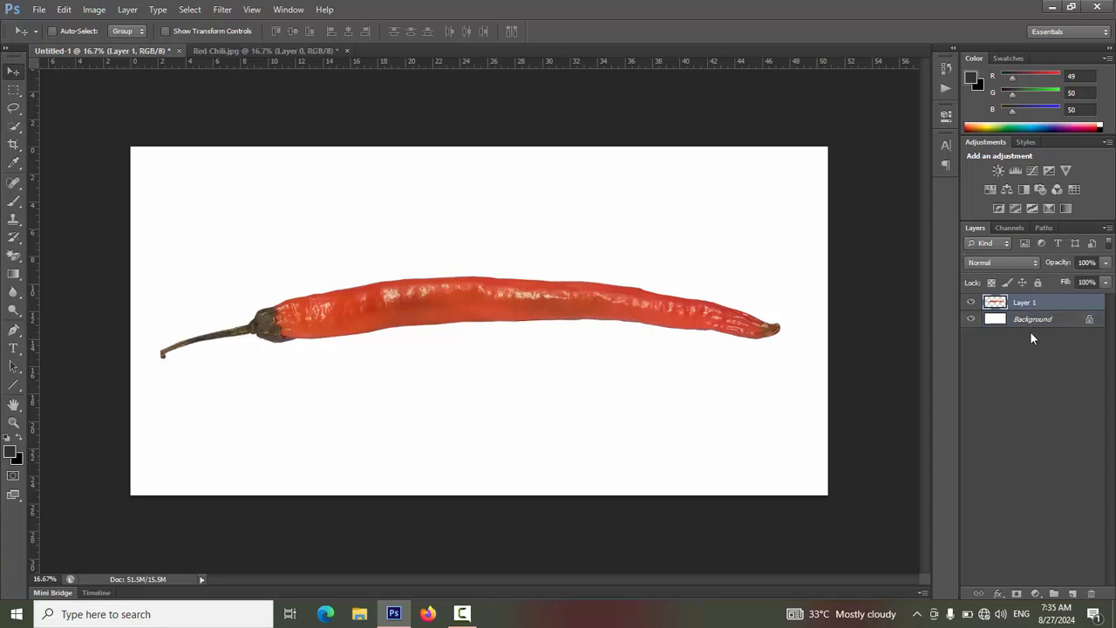
pyautogui.keyDown('shift'); pyautogui.click(1027, 321); pyautogui.keyUp('shift')
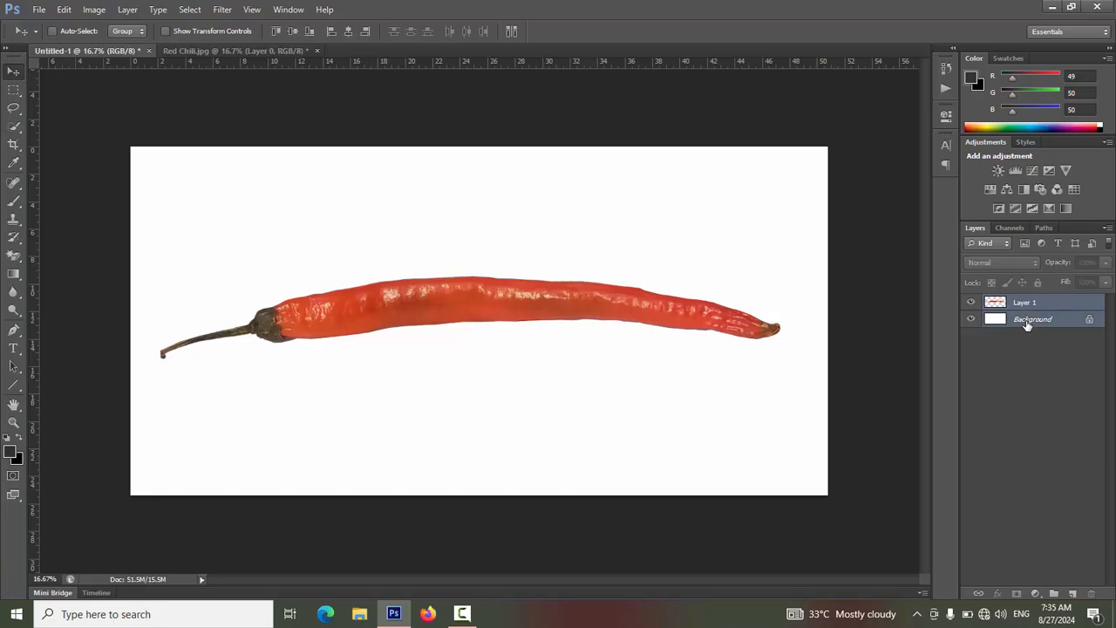
pyautogui.click(294, 30)
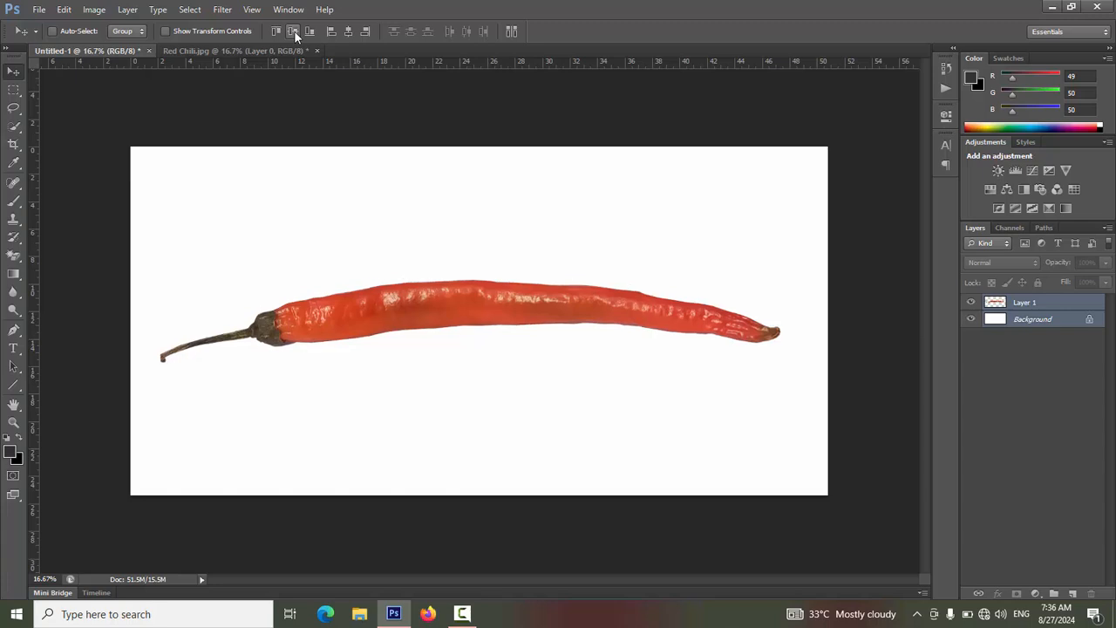
pyautogui.click(350, 32)
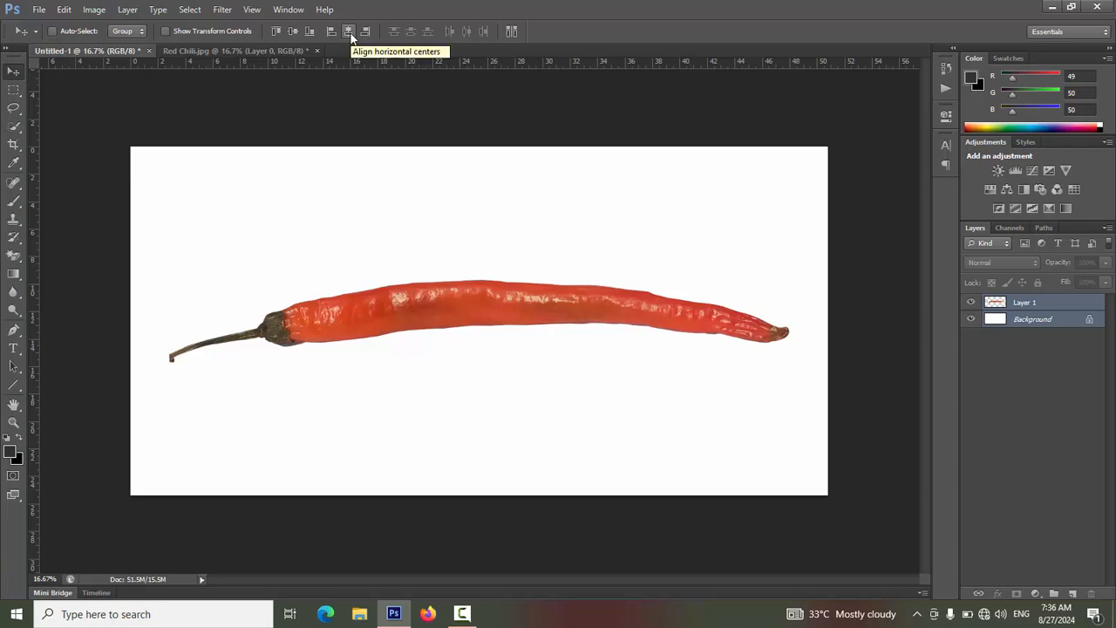
pyautogui.click(1056, 389)
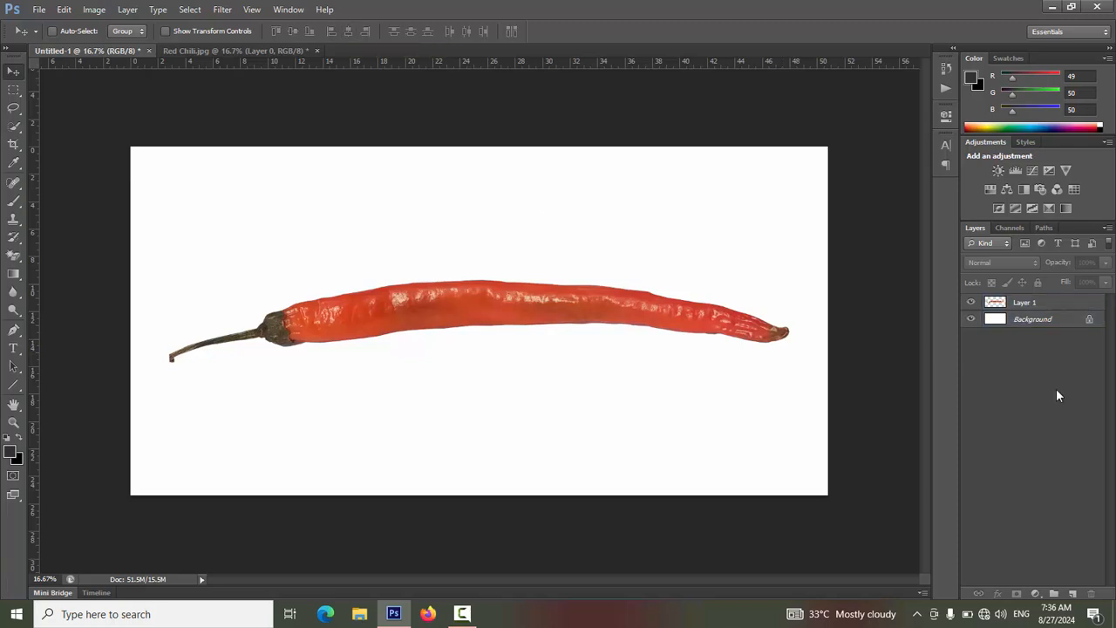
# Set up the Type tool with a font size of 72 pt.
pyautogui.click(14, 349)
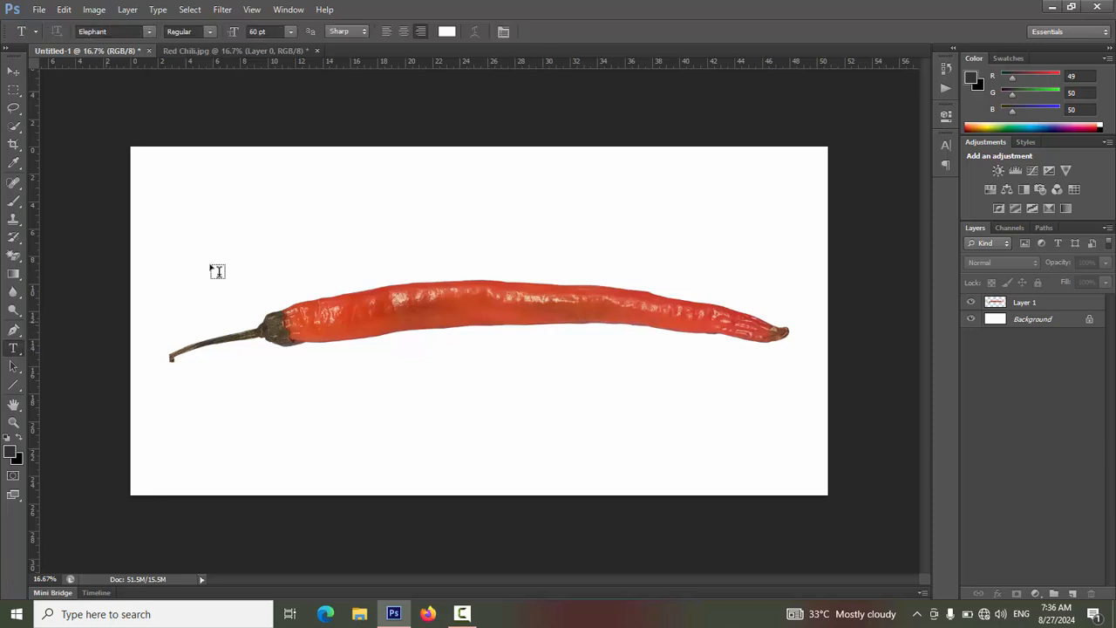
pyautogui.click(150, 32)
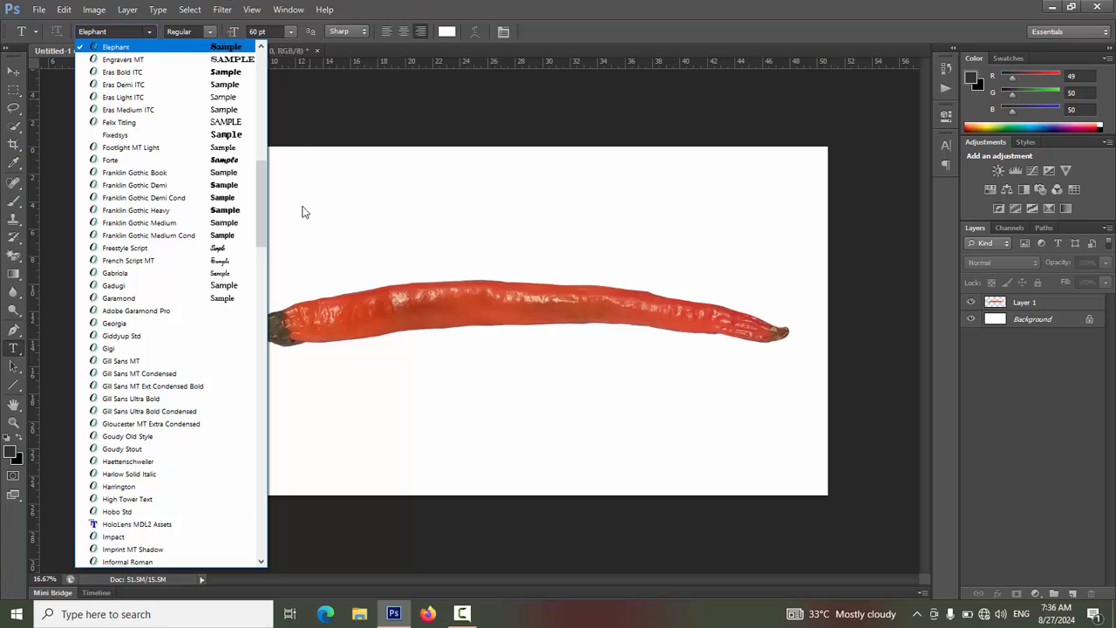
pyautogui.click(342, 247)
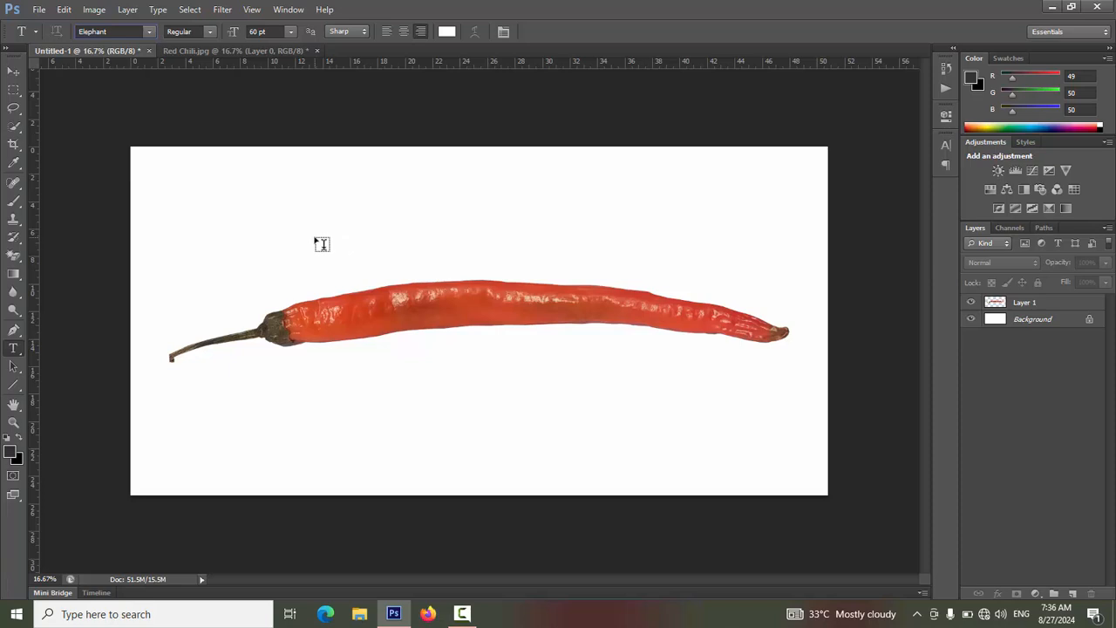
pyautogui.click(292, 33)
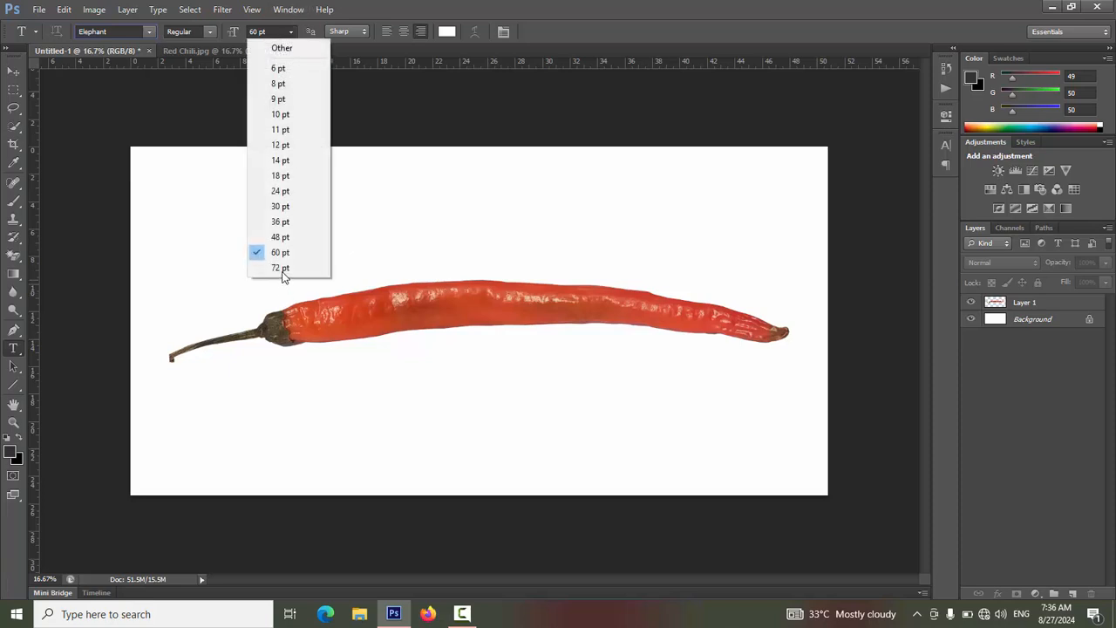
pyautogui.click(283, 271)
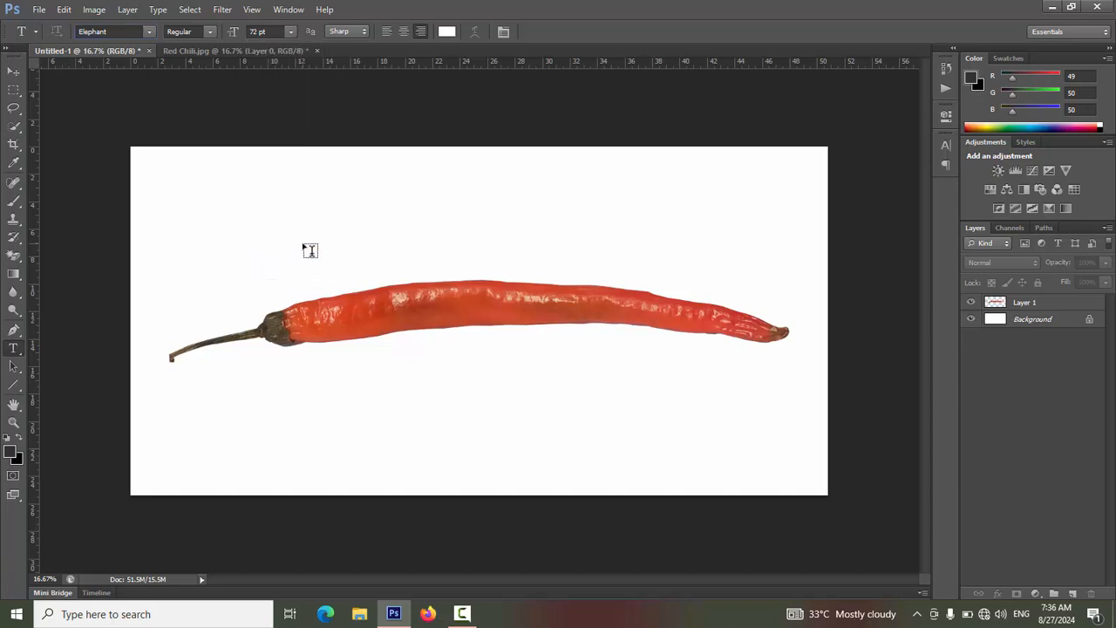
# Add the text HOT PEPPER in black above the stem end of the chili.
pyautogui.click(303, 247)
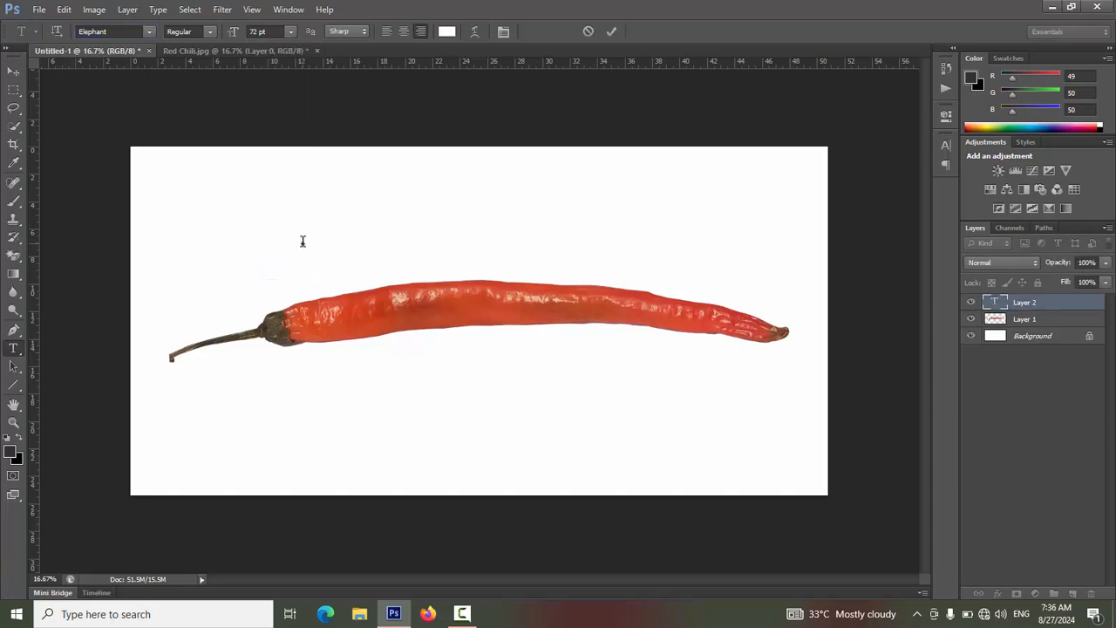
pyautogui.write('R')
pyautogui.press('BackSpace')
pyautogui.click(447, 32)
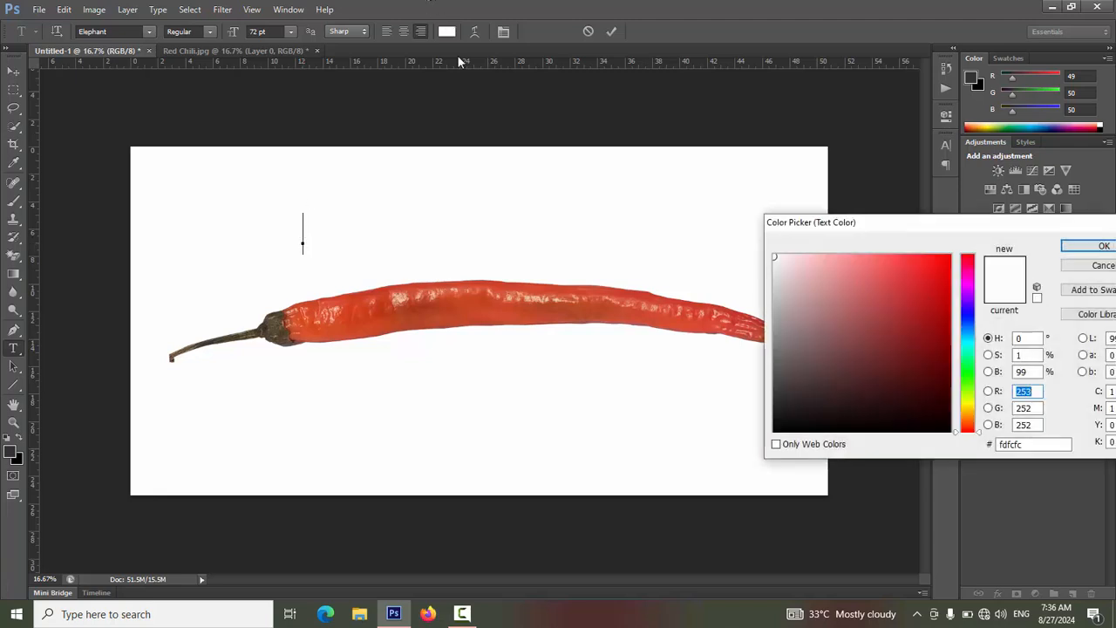
pyautogui.click(775, 431)
pyautogui.press('Return')
pyautogui.write('H')
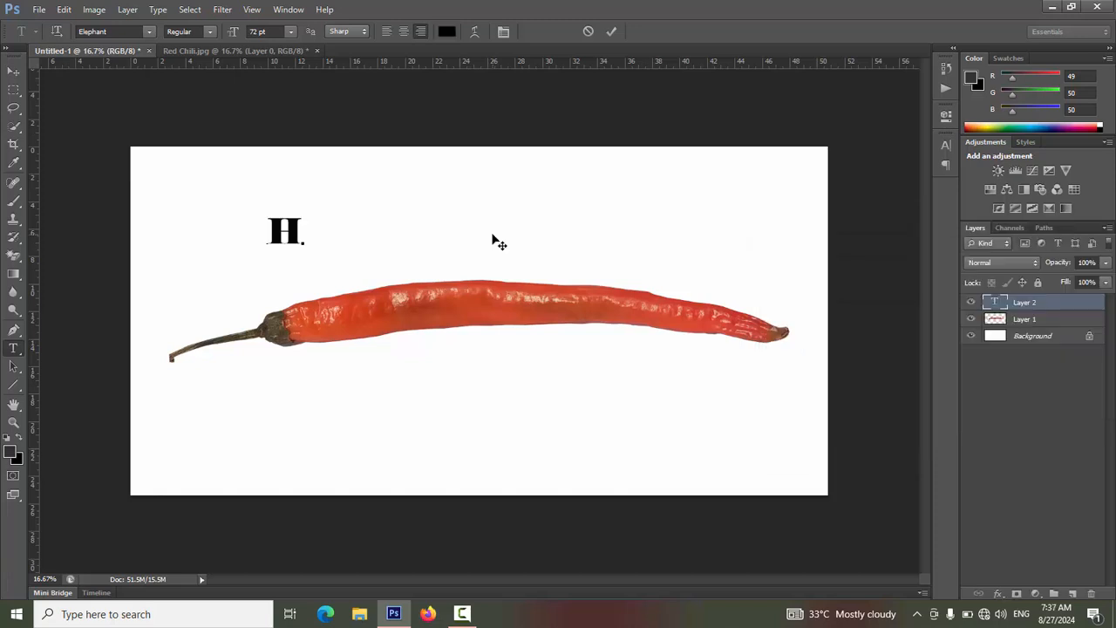
pyautogui.write('OT PEPPER')
pyautogui.hotkey('ctrl', 'Return')
# Move the HOT PEPPER text onto the chili's body and convert its layer to a Smart Object.
pyautogui.moveTo(275, 229); pyautogui.dragTo(611, 309)
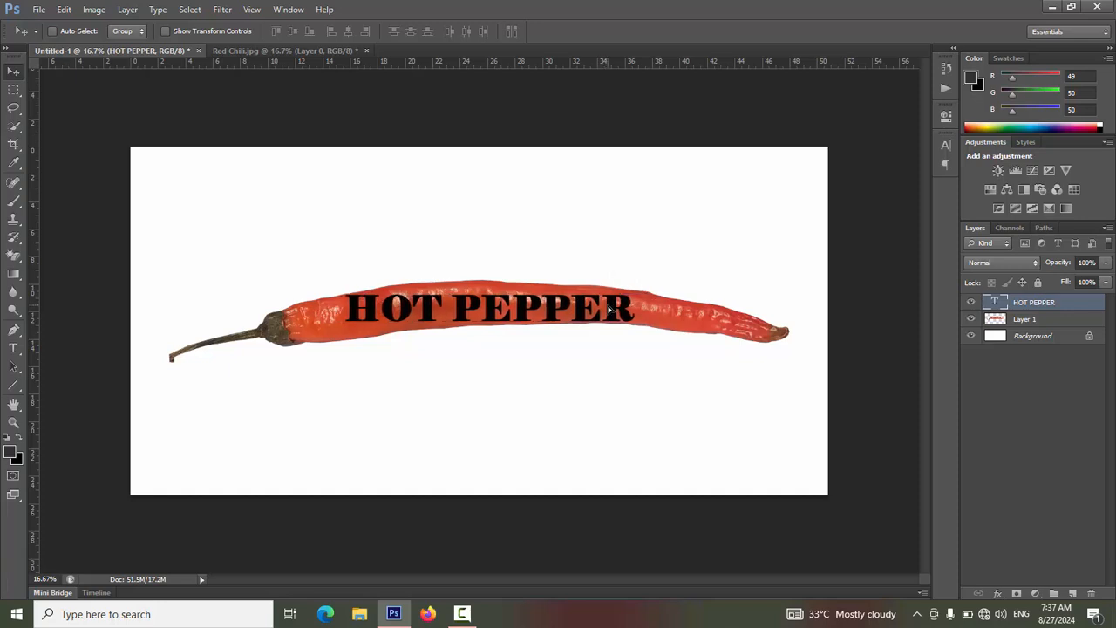
pyautogui.rightClick(1028, 303)
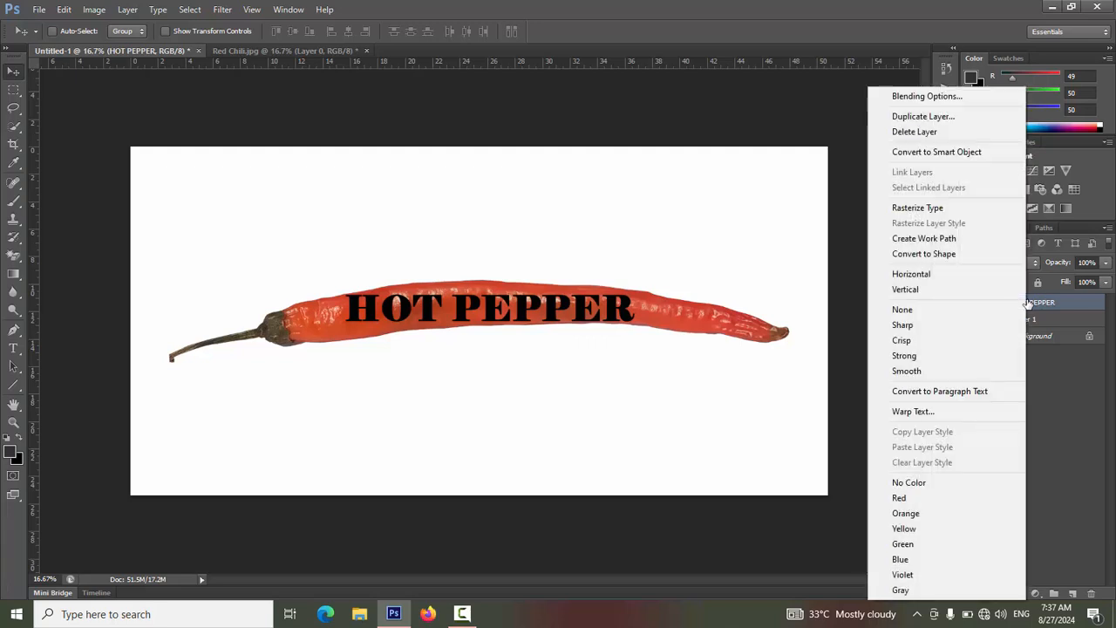
pyautogui.click(938, 155)
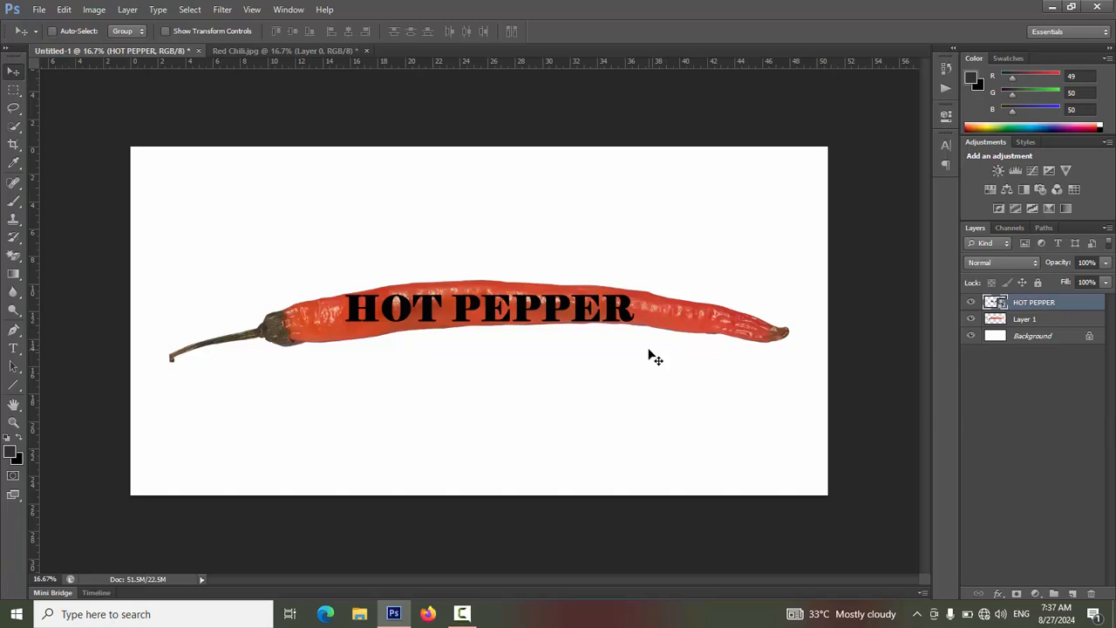
# Scale the HOT PEPPER text up to about 108% along the chili's body.
pyautogui.hotkey('ctrl', 't')
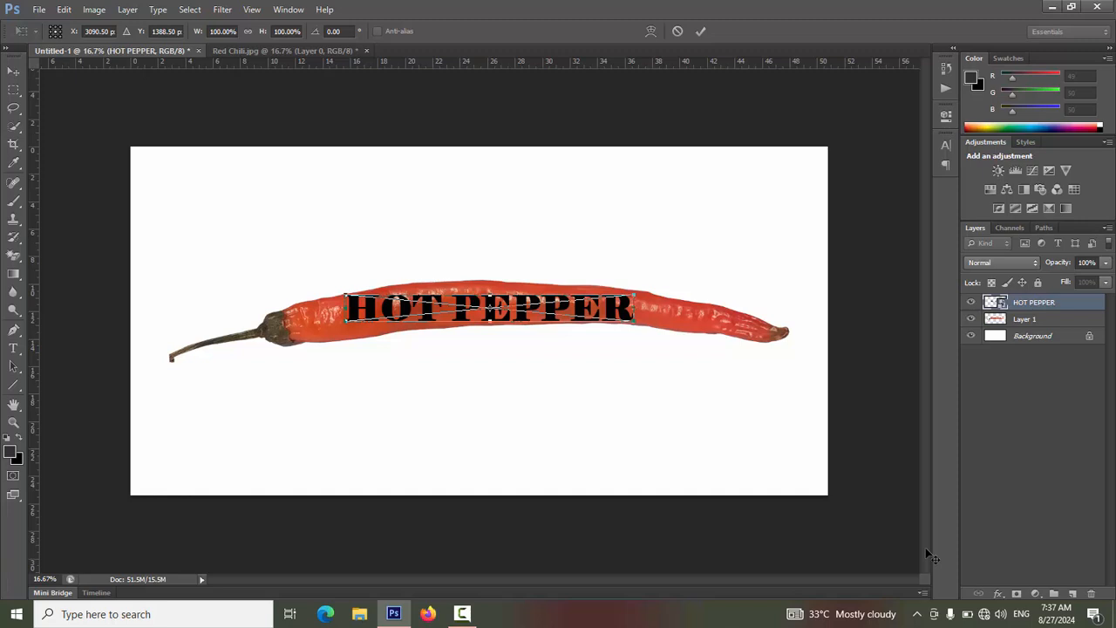
pyautogui.hotkey('ctrl', '+')
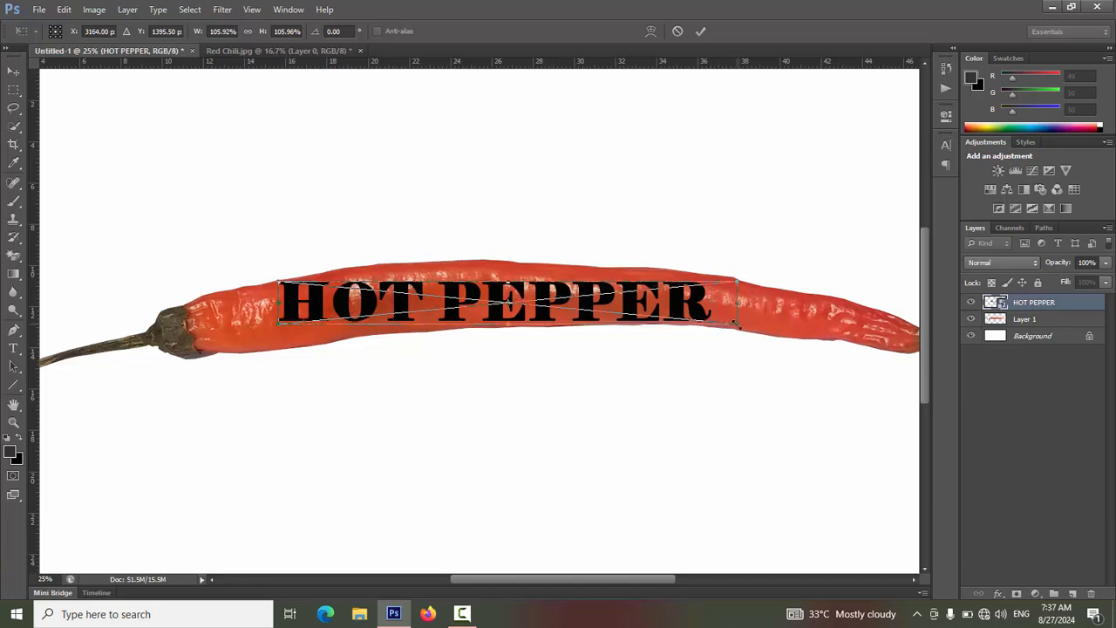
pyautogui.moveTo(712, 322); pyautogui.dragTo(738, 326)
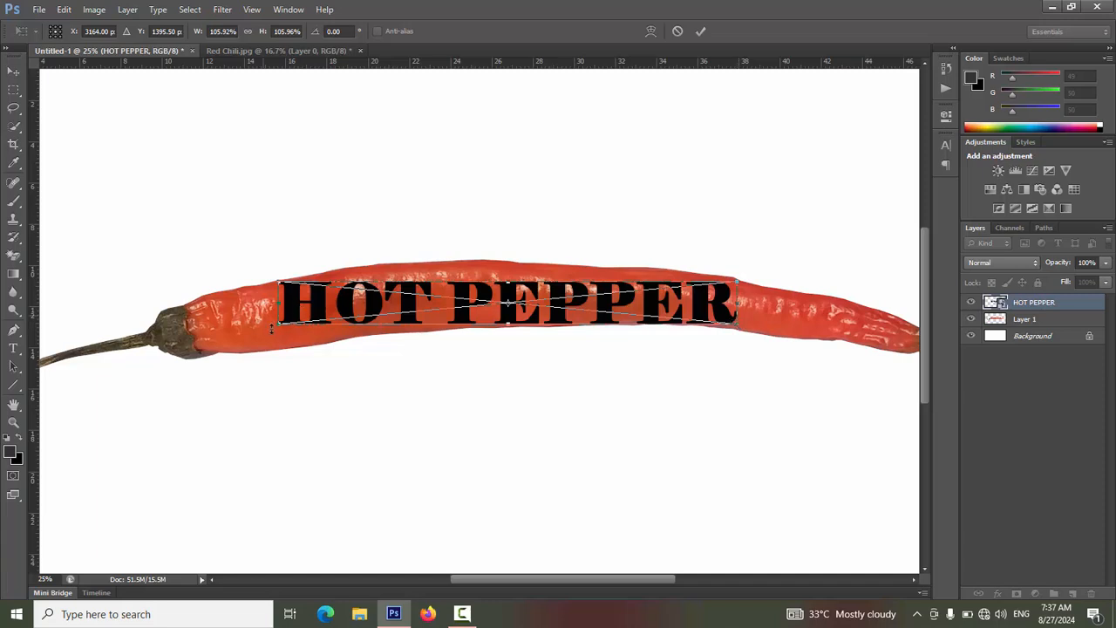
pyautogui.moveTo(277, 324); pyautogui.dragTo(271, 326)
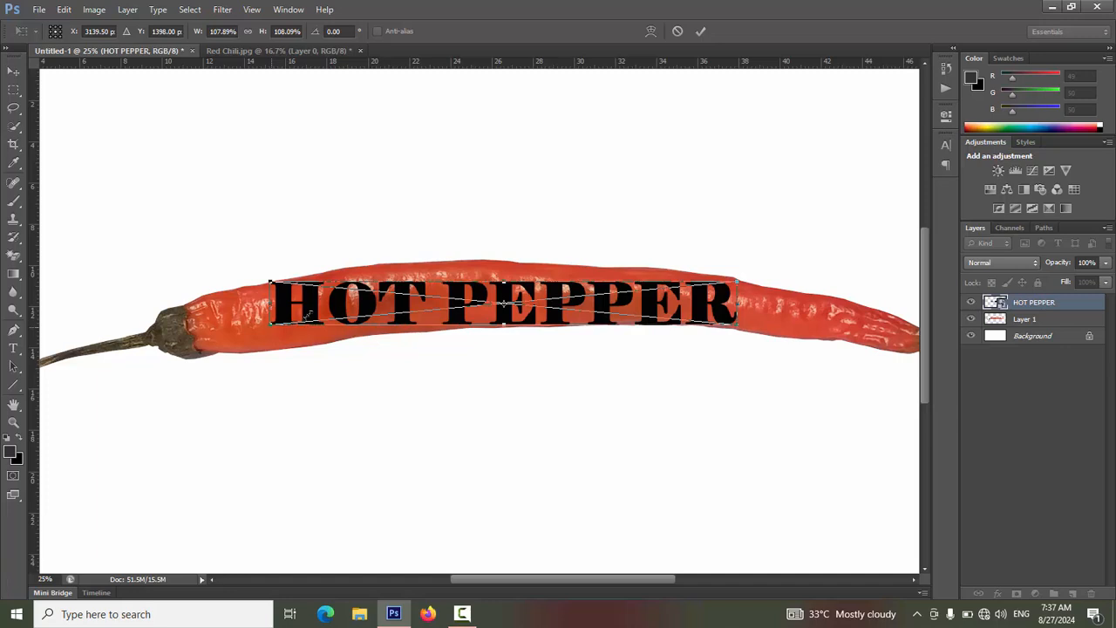
# Warp the beginning of the HOT PEPPER text so the letters of HOT follow the chili's upper and lower edges.
pyautogui.rightClick(458, 306)
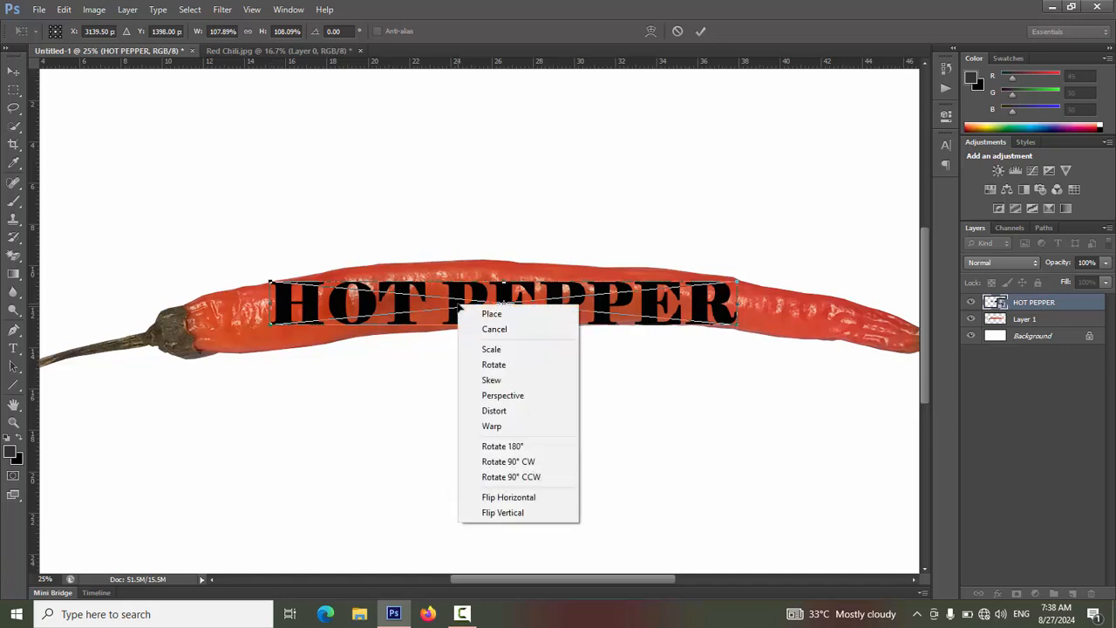
pyautogui.click(492, 426)
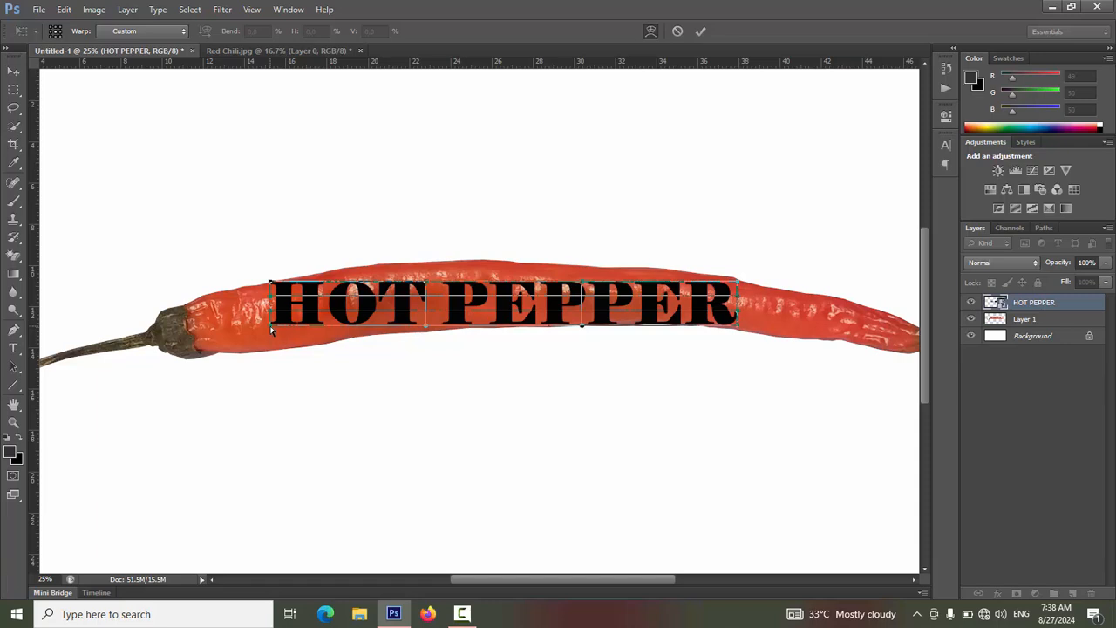
pyautogui.moveTo(273, 341); pyautogui.dragTo(279, 356)
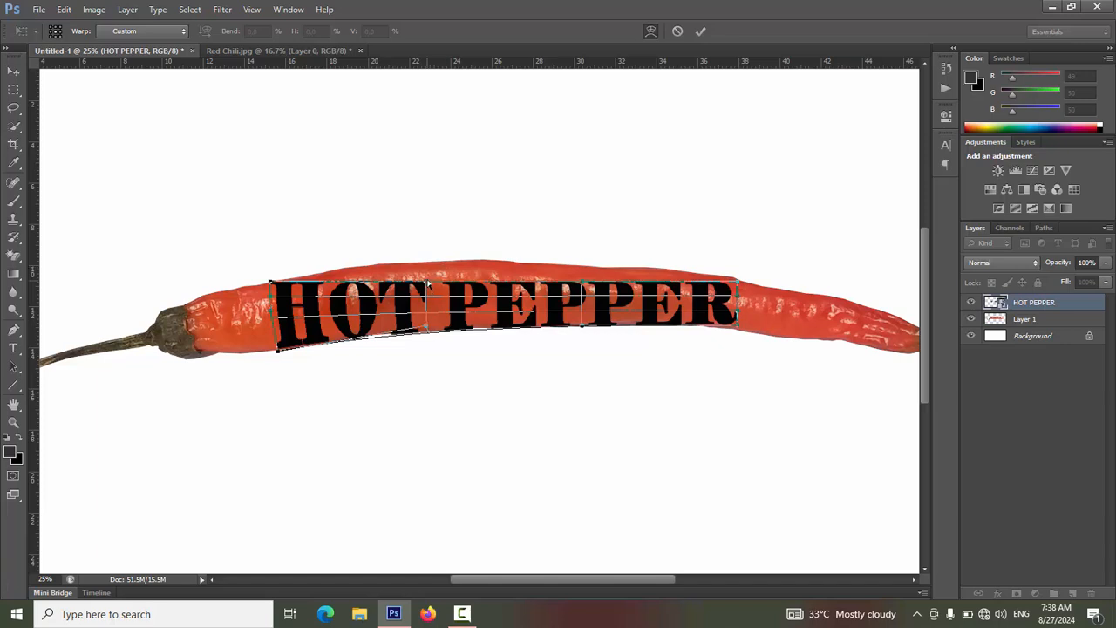
pyautogui.moveTo(428, 284); pyautogui.dragTo(423, 246)
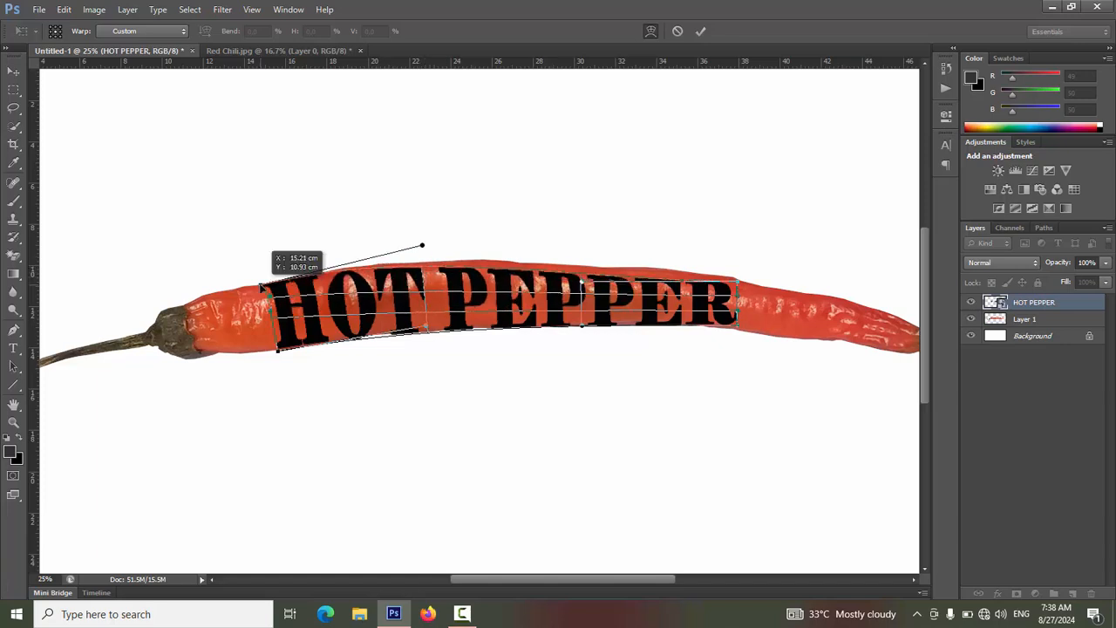
pyautogui.moveTo(261, 286); pyautogui.dragTo(262, 286)
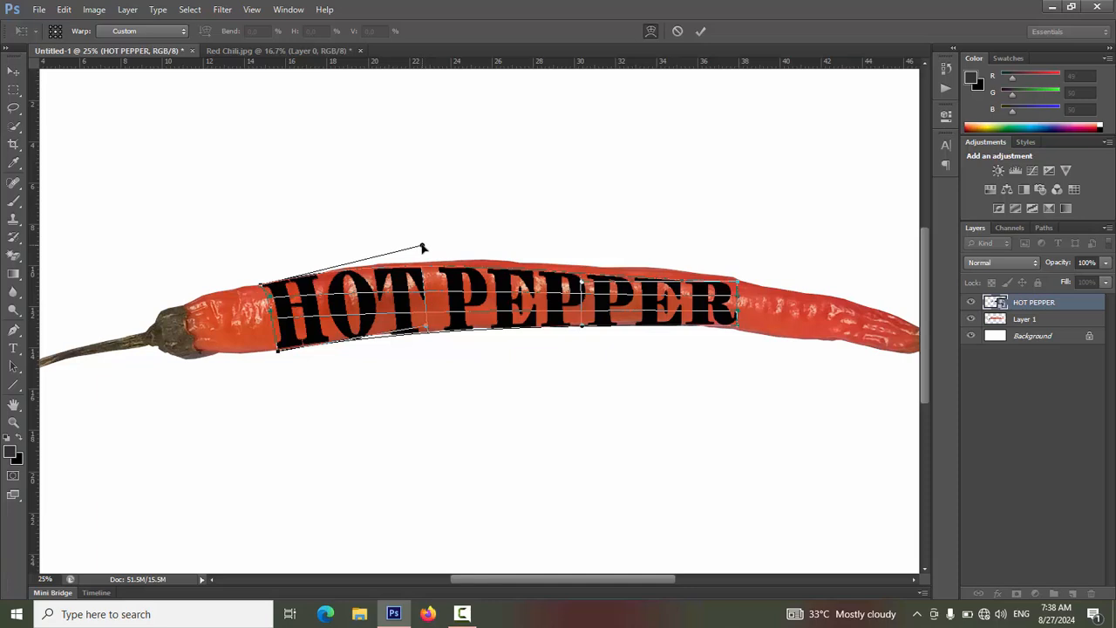
pyautogui.moveTo(423, 246); pyautogui.dragTo(422, 239)
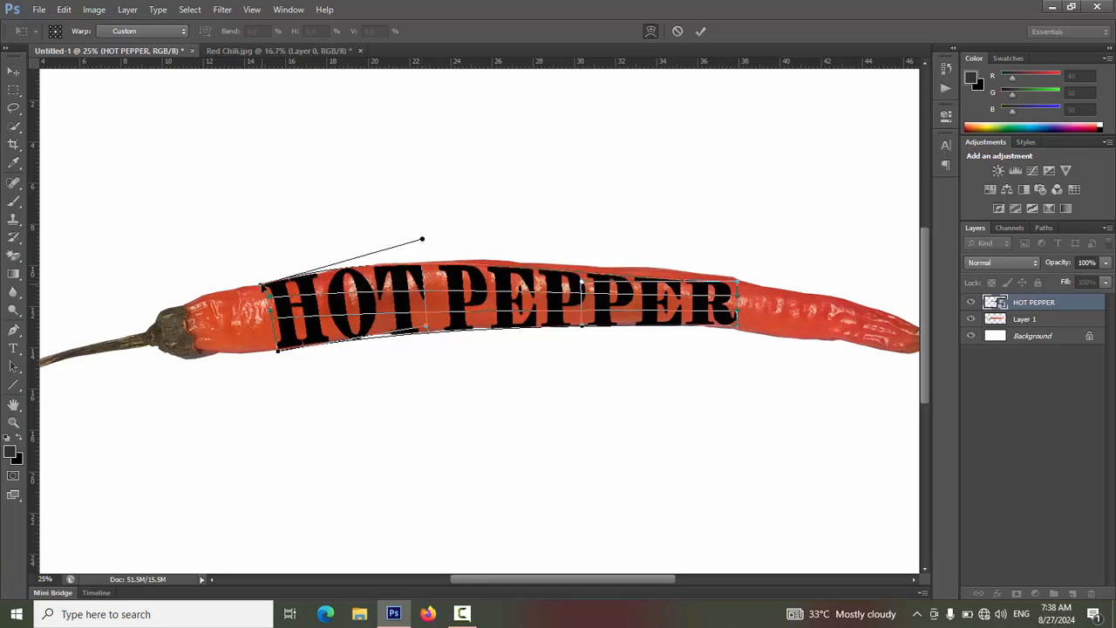
pyautogui.click(261, 286)
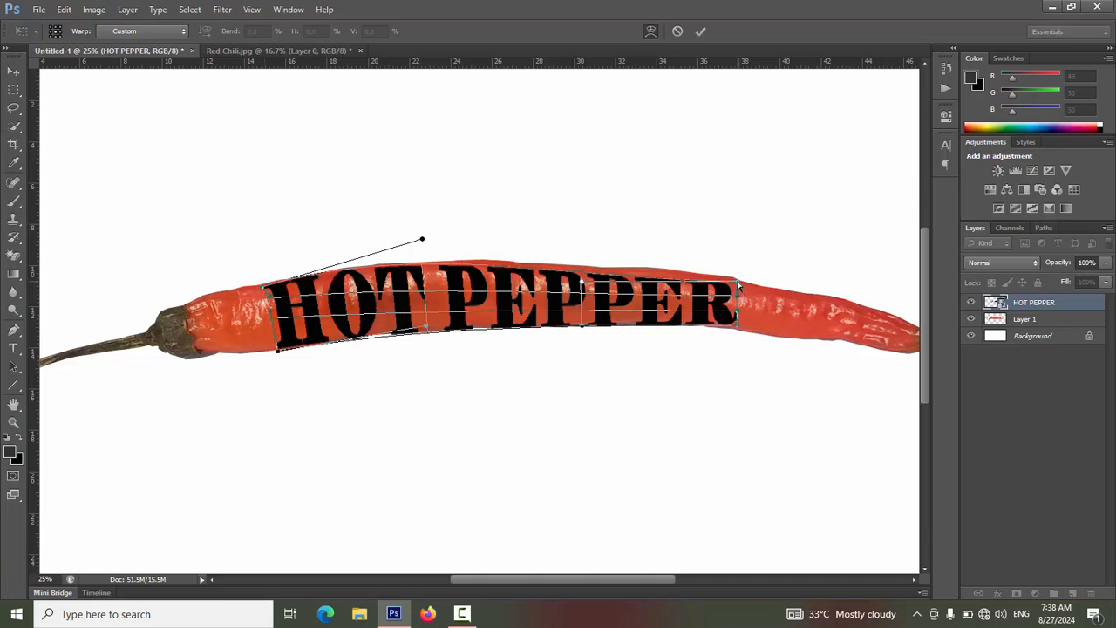
# Warp the end and the lower edge of the HOT PEPPER text to fit the chili's outline, and apply the transformation.
pyautogui.hotkey('ctrl', '+')
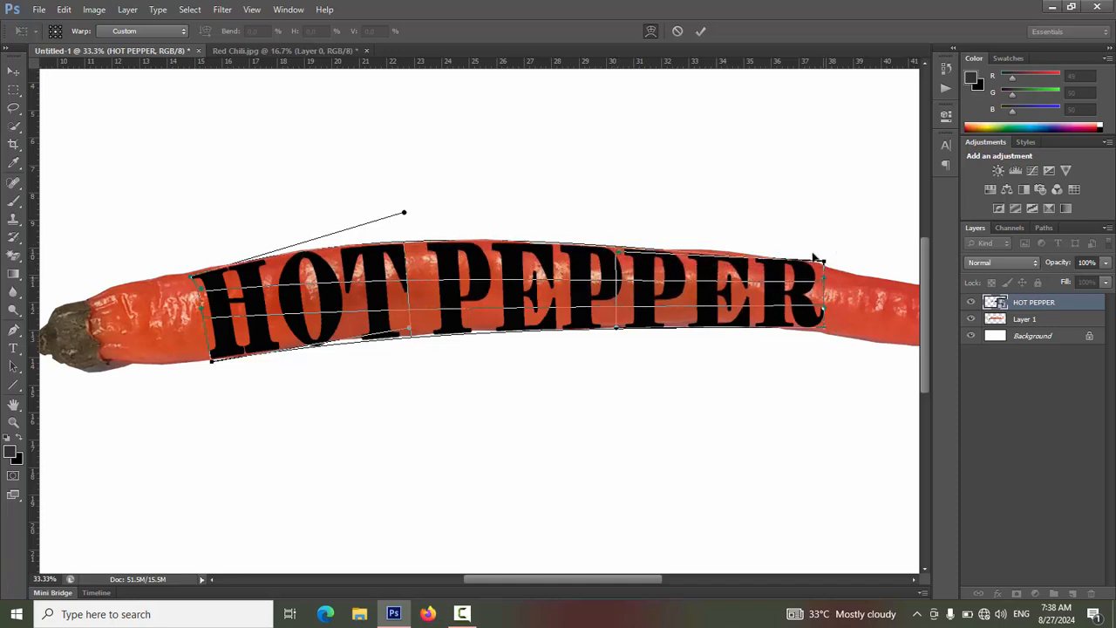
pyautogui.press('Return')
pyautogui.hotkey('ctrl', 't')
pyautogui.rightClick(743, 281)
pyautogui.click(807, 387)
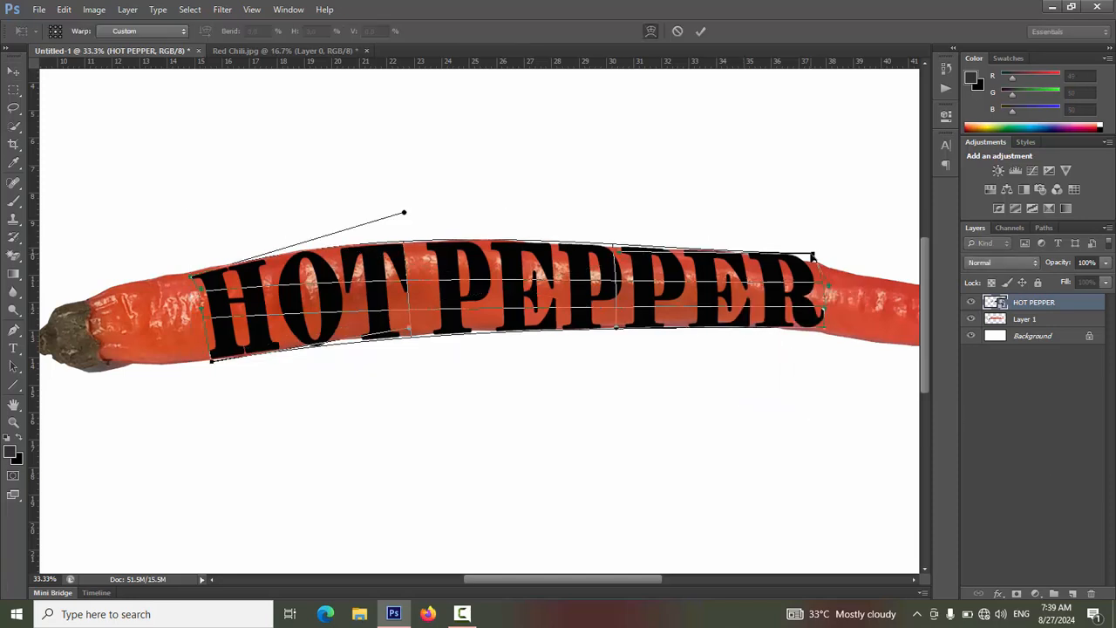
pyautogui.moveTo(820, 266); pyautogui.dragTo(810, 259)
pyautogui.moveTo(828, 334); pyautogui.dragTo(808, 332)
pyautogui.moveTo(807, 330); pyautogui.dragTo(820, 321)
pyautogui.moveTo(616, 324); pyautogui.dragTo(617, 322)
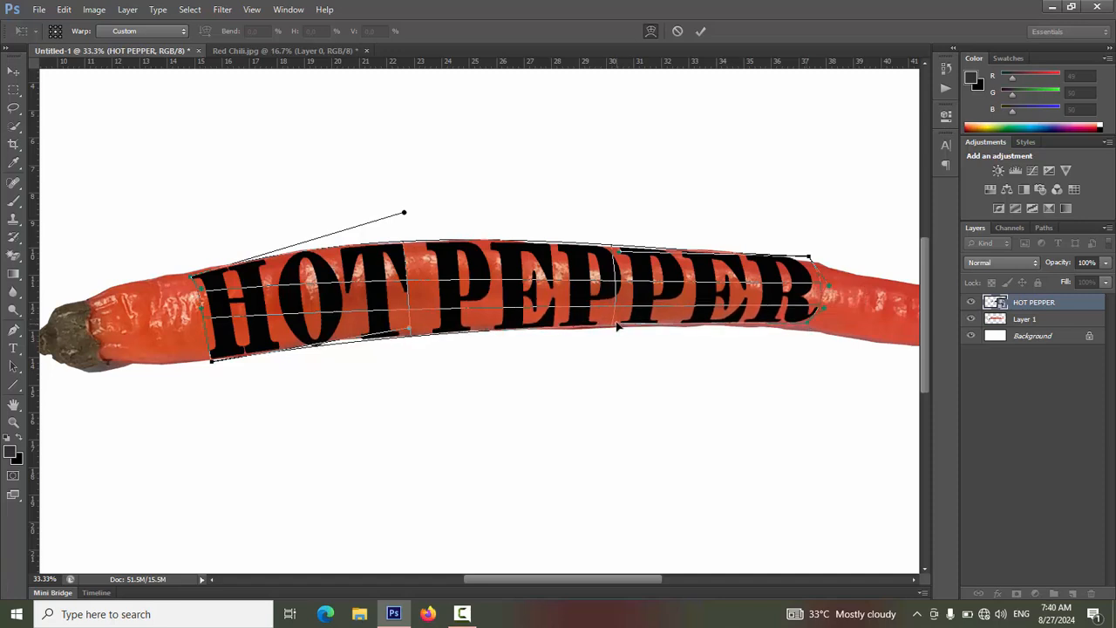
pyautogui.moveTo(409, 329); pyautogui.dragTo(409, 324)
pyautogui.moveTo(617, 325); pyautogui.dragTo(617, 327)
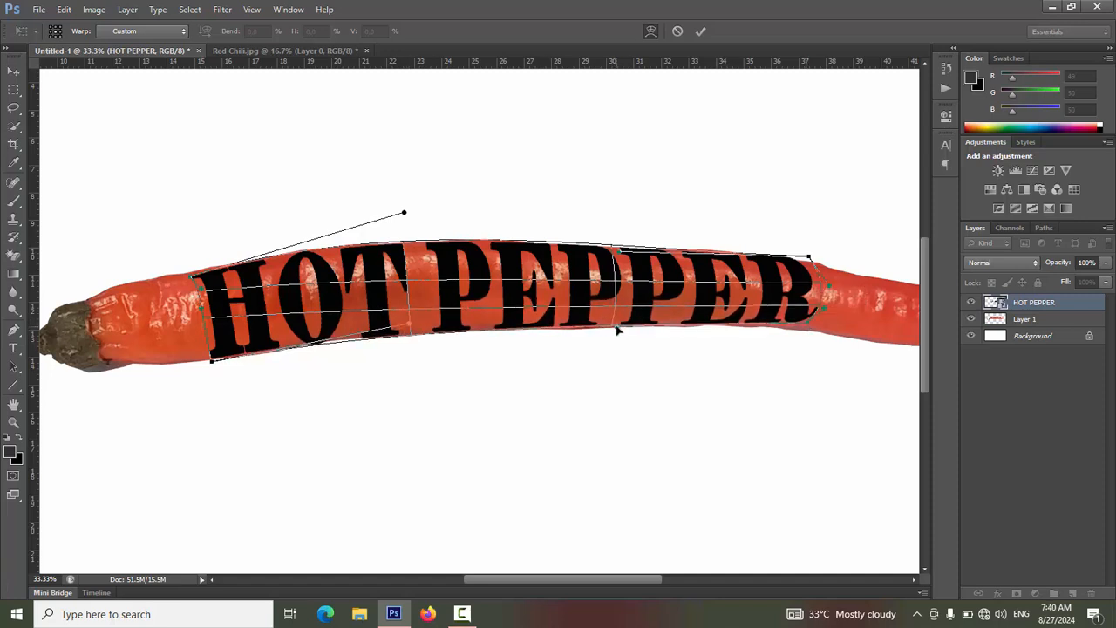
pyautogui.press('Return')
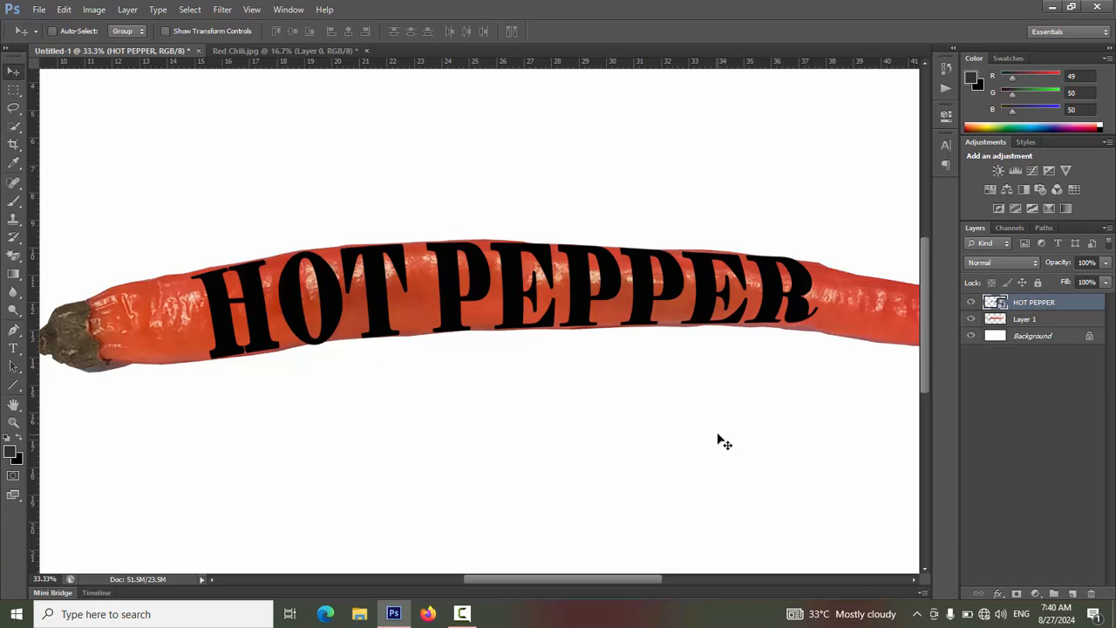
# Duplicate the chili layer, Layer 1.
pyautogui.click(1035, 322)
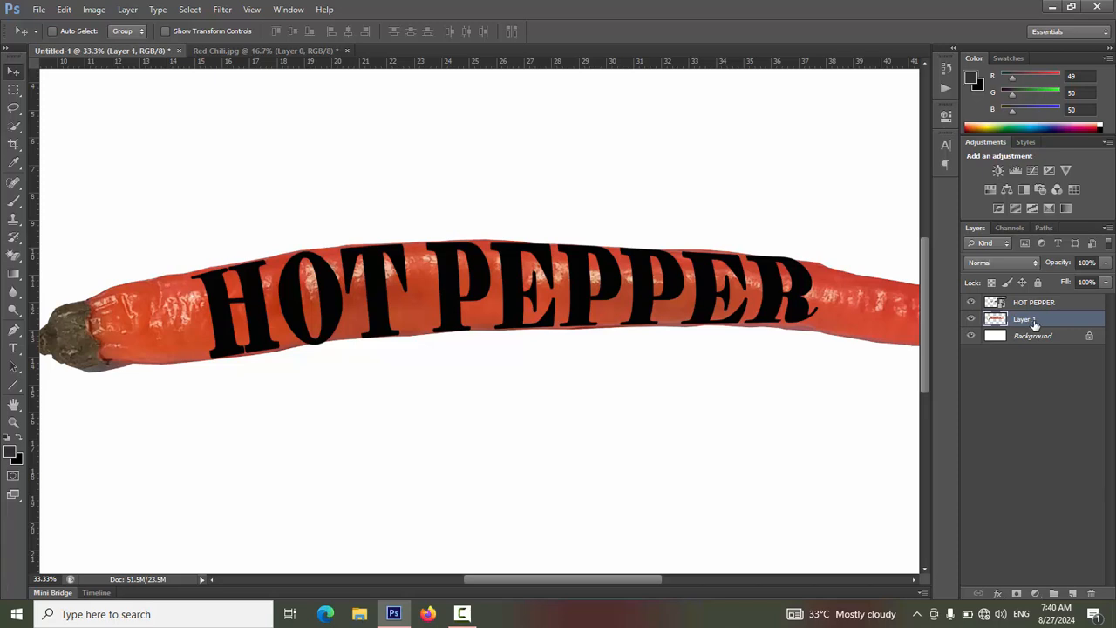
pyautogui.hotkey('ctrl', 'j')
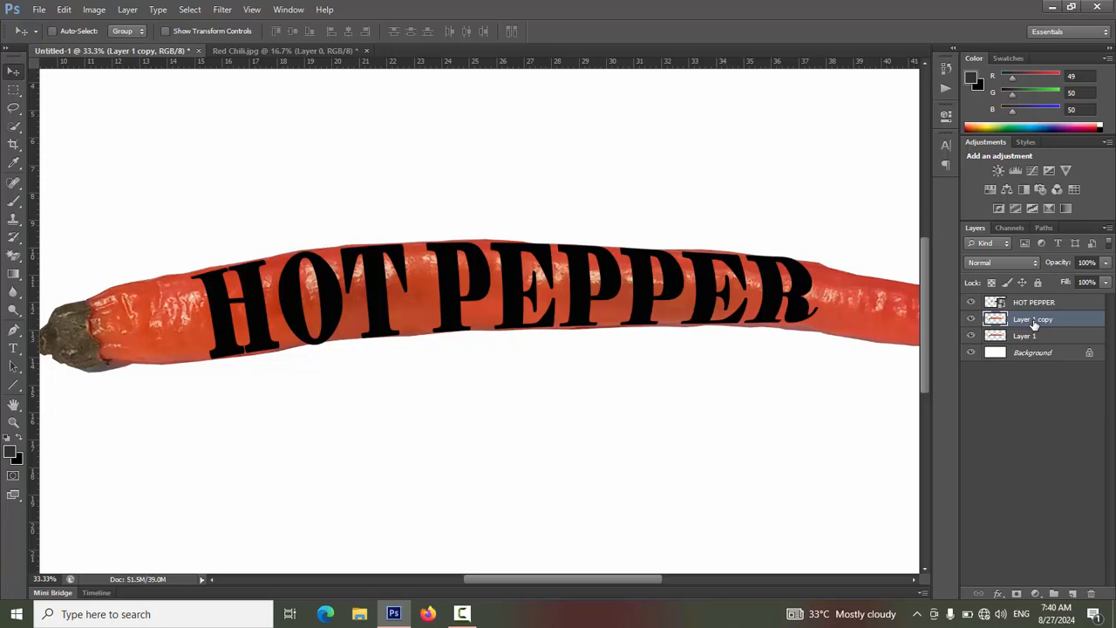
# Move Layer 1 copy above the HOT PEPPER layer and clip it to the text, with Layer 1 hidden.
pyautogui.moveTo(1034, 322); pyautogui.dragTo(1033, 301)
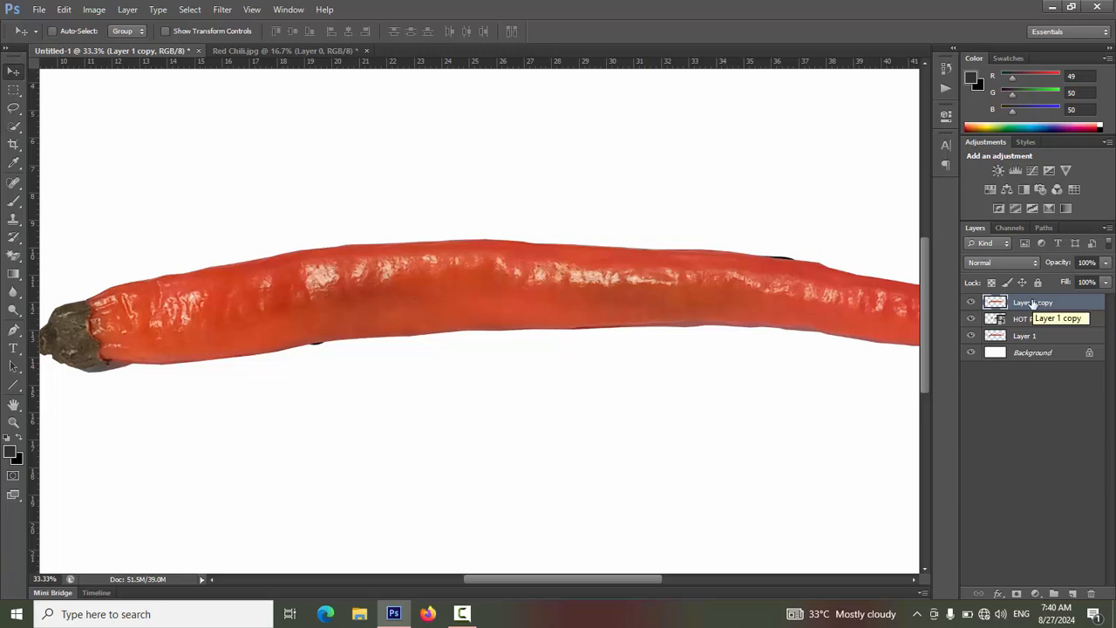
pyautogui.rightClick(1034, 303)
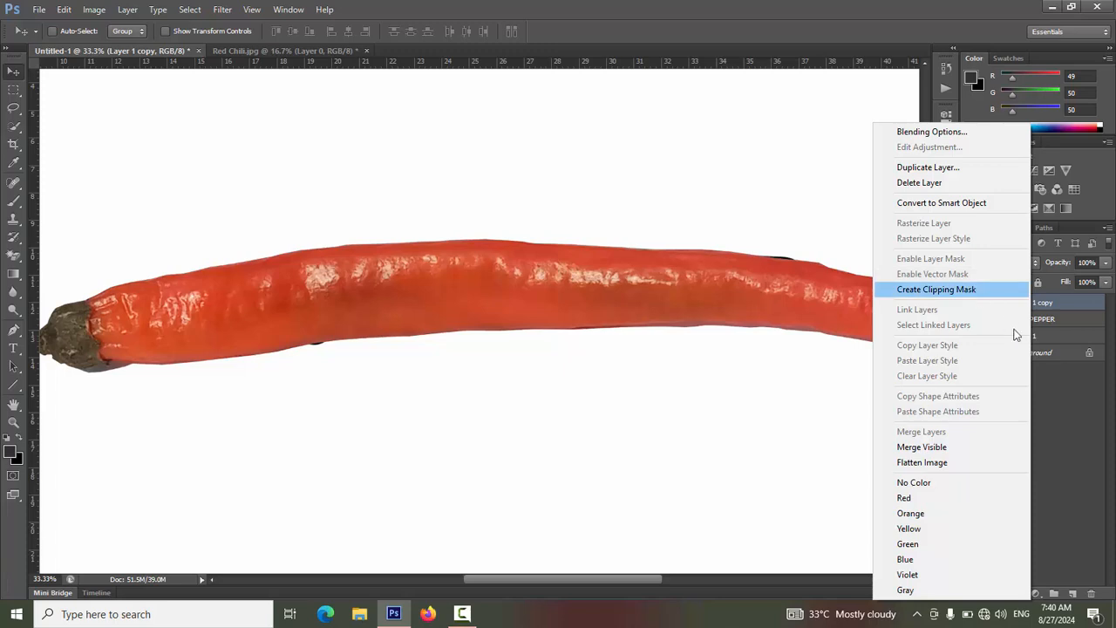
pyautogui.click(1075, 419)
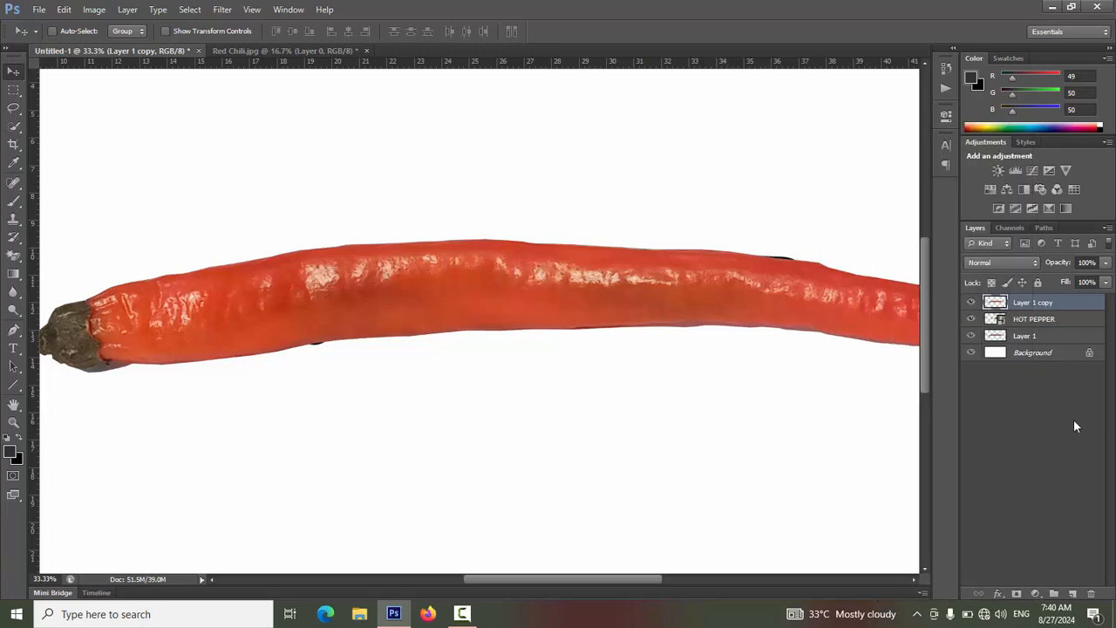
pyautogui.click(972, 338)
pyautogui.rightClick(1024, 308)
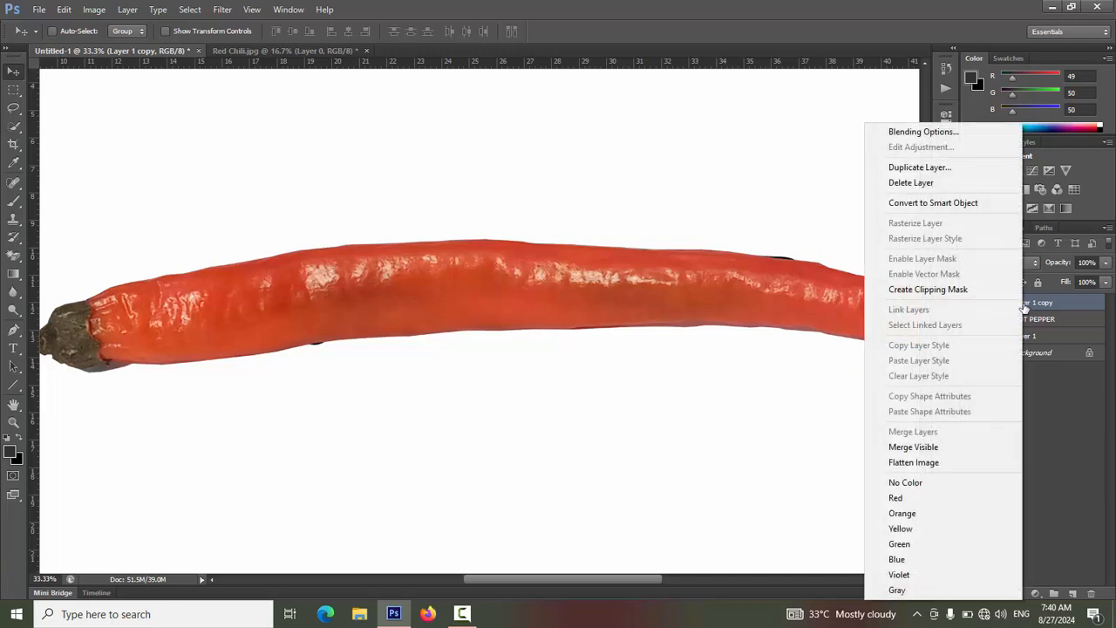
pyautogui.click(961, 289)
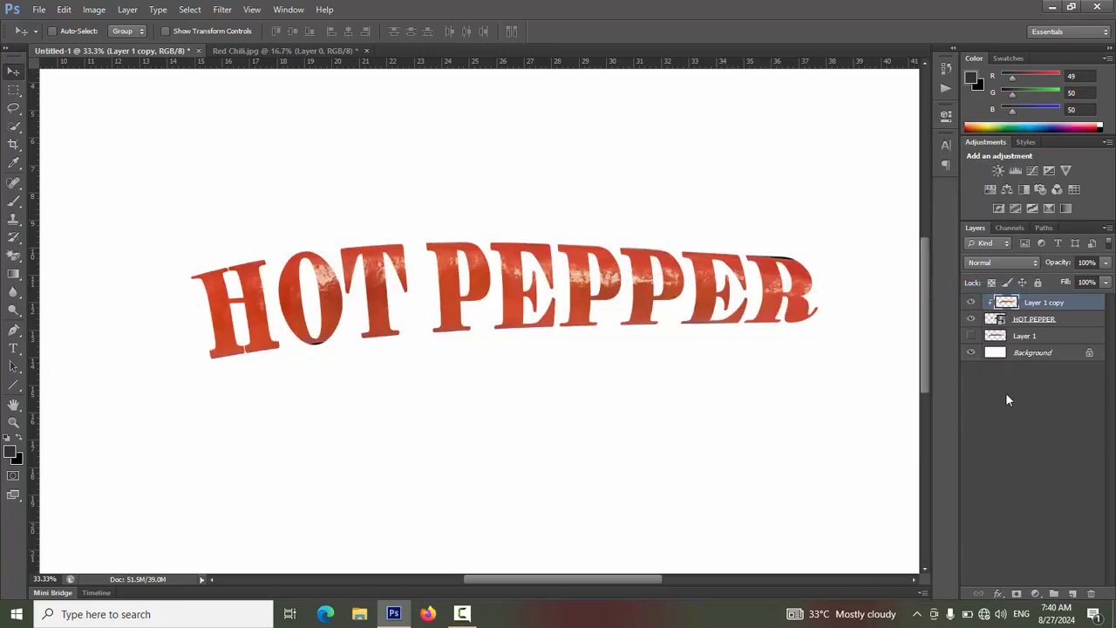
# Show Layer 1 again and give it a layer mask inverted to black.
pyautogui.click(971, 338)
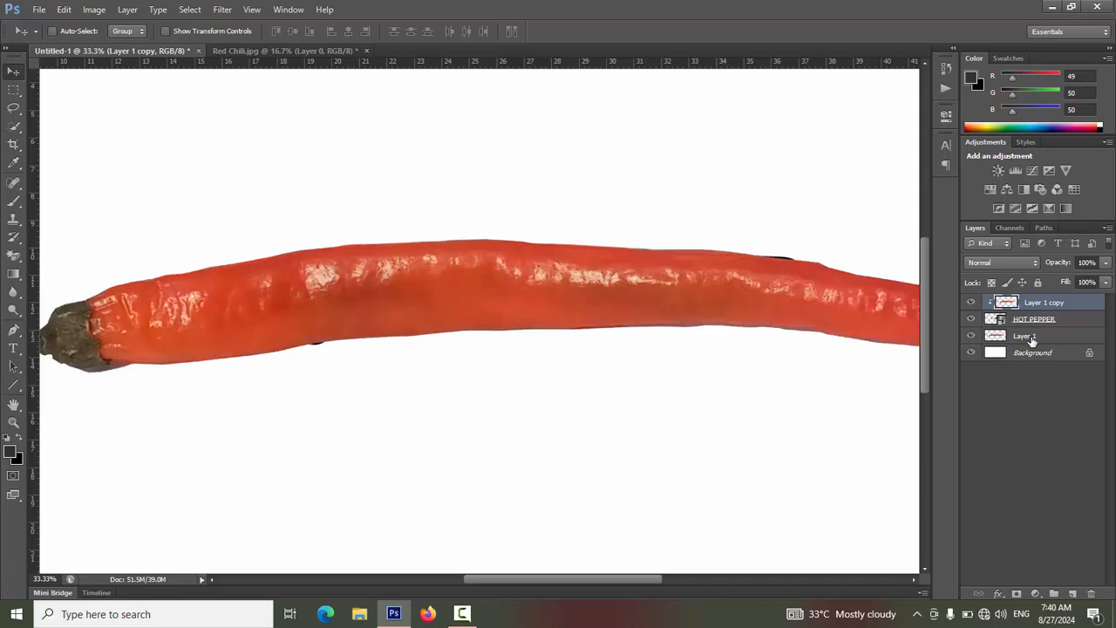
pyautogui.click(1032, 340)
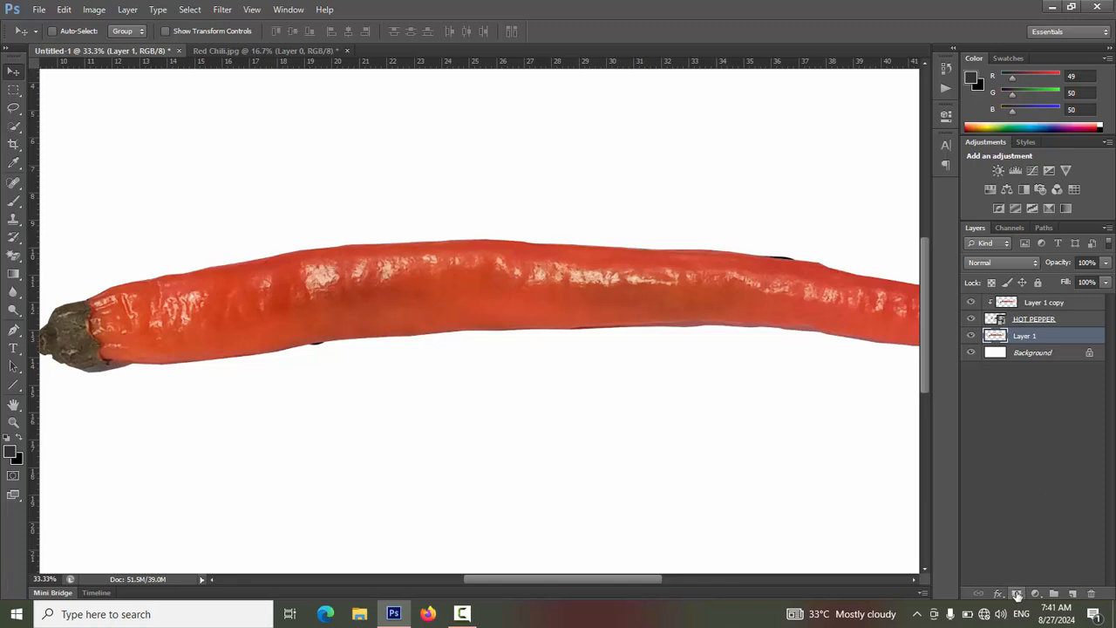
pyautogui.click(1017, 594)
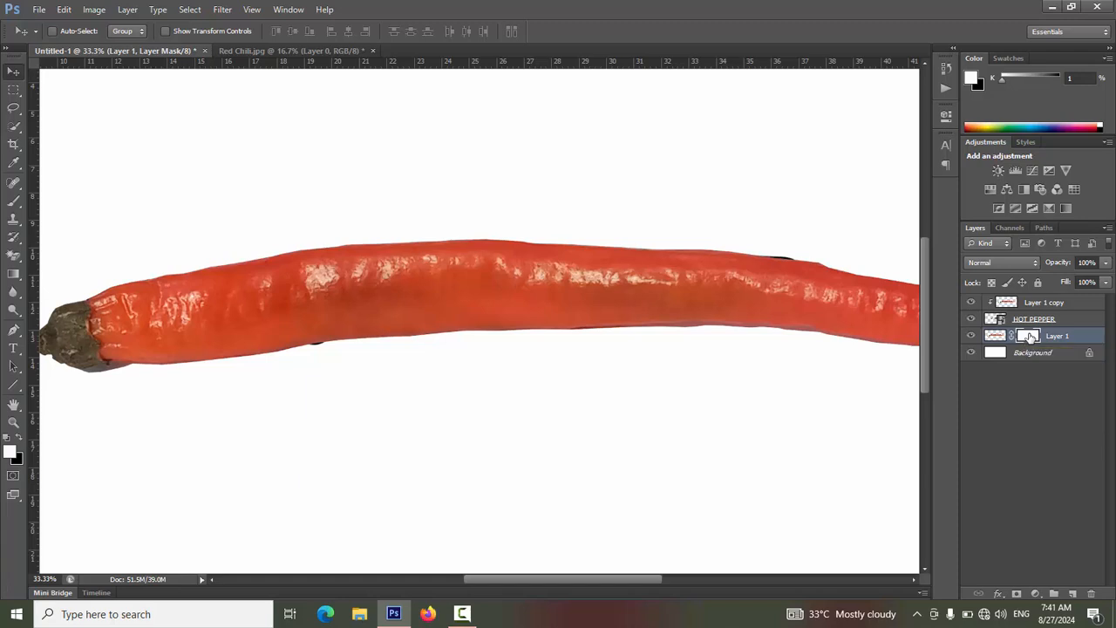
pyautogui.hotkey('ctrl', 'i')
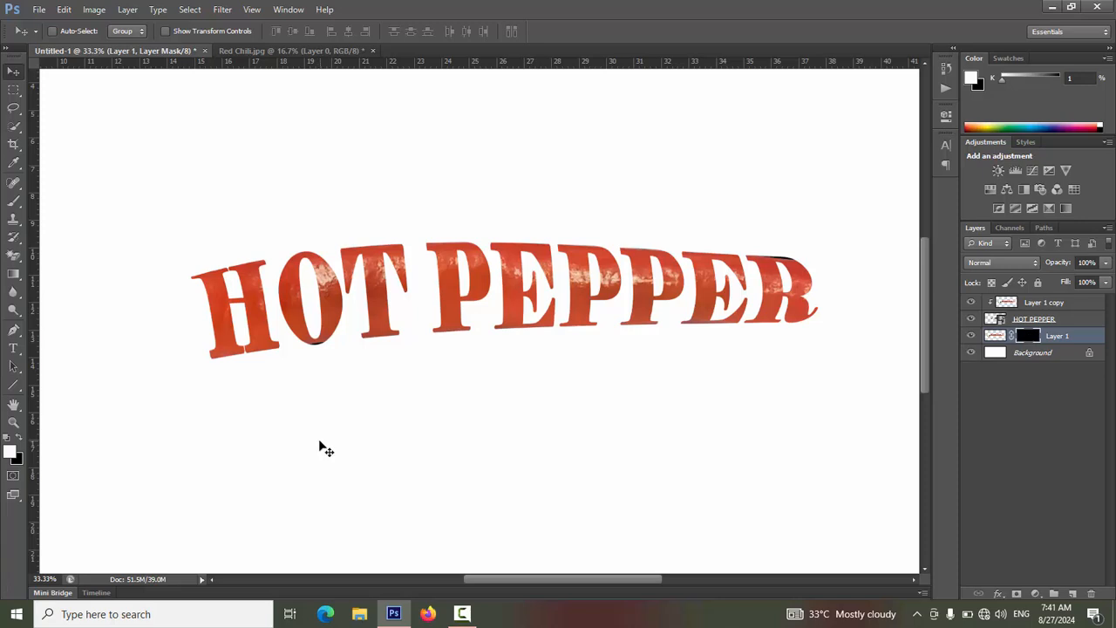
# Paint on Layer 1's mask with a white brush of 156 px to reveal the chili's stem end and tip on either side of the text.
pyautogui.press('i')
pyautogui.click(10, 452)
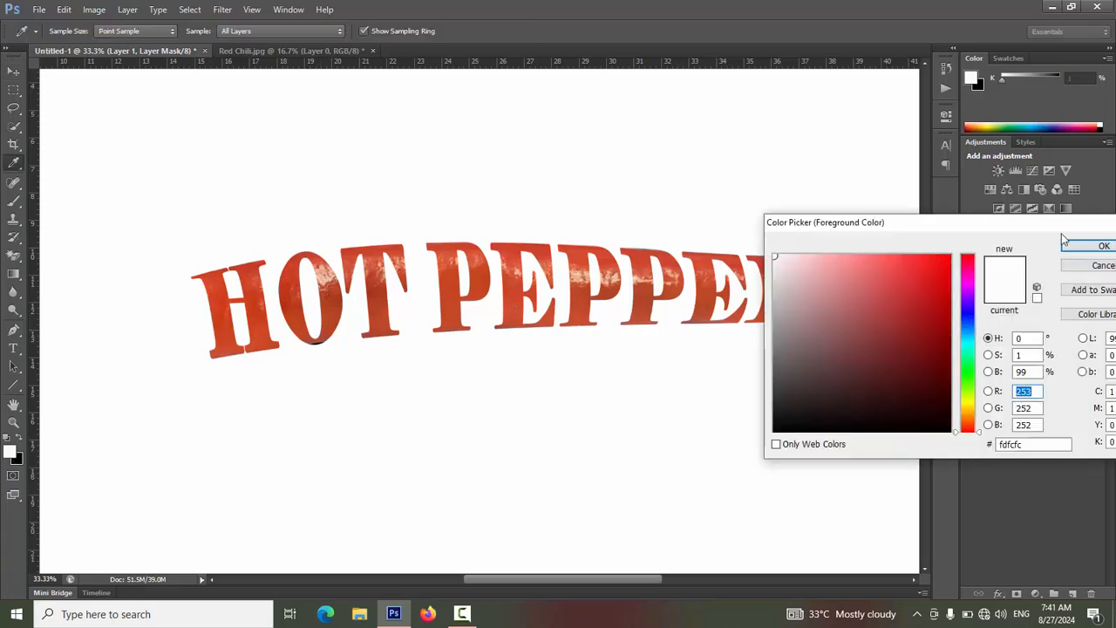
pyautogui.click(1094, 246)
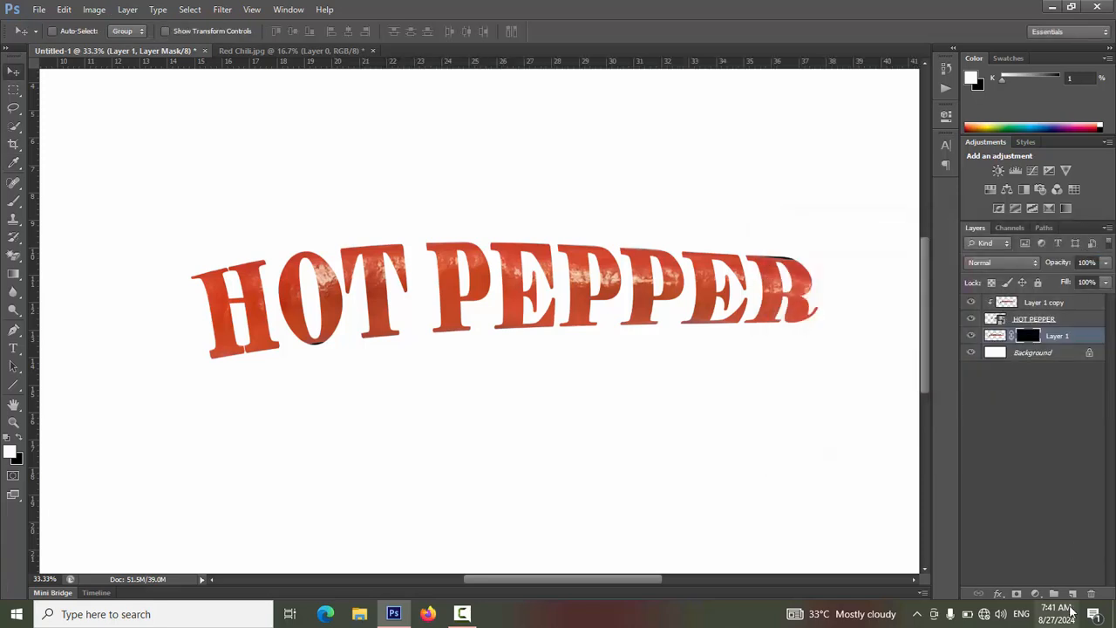
pyautogui.click(14, 203)
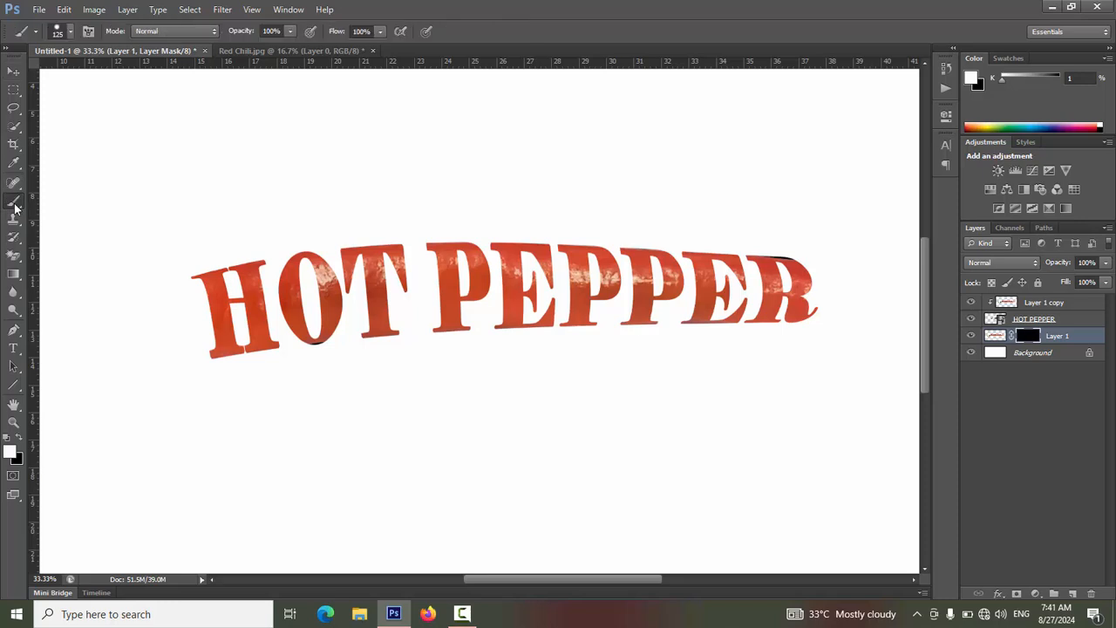
pyautogui.click(71, 32)
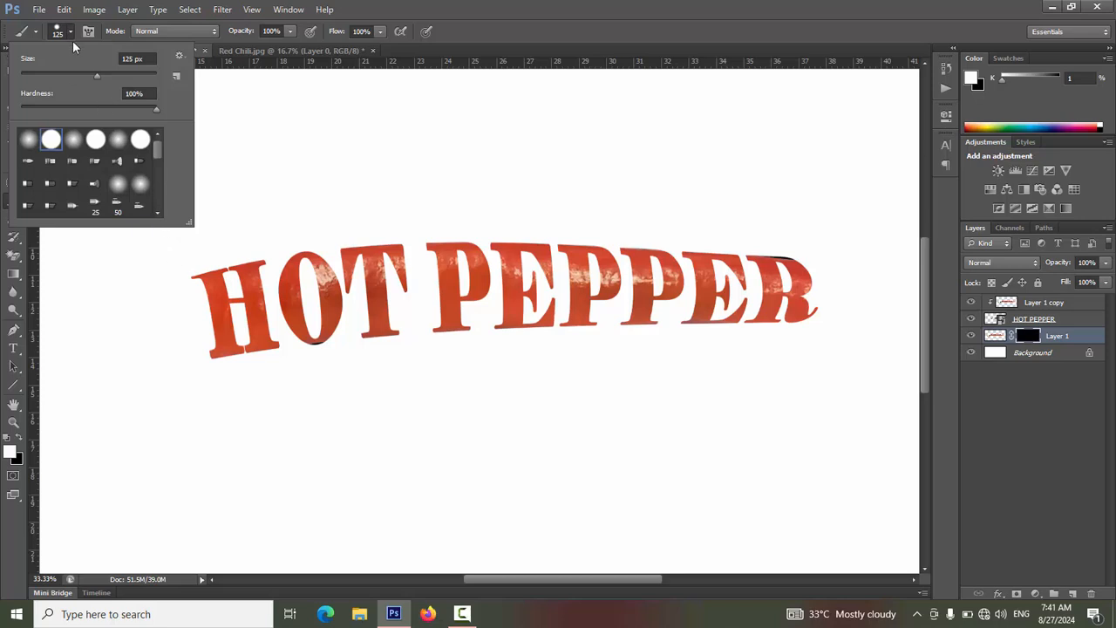
pyautogui.moveTo(97, 76); pyautogui.dragTo(112, 78)
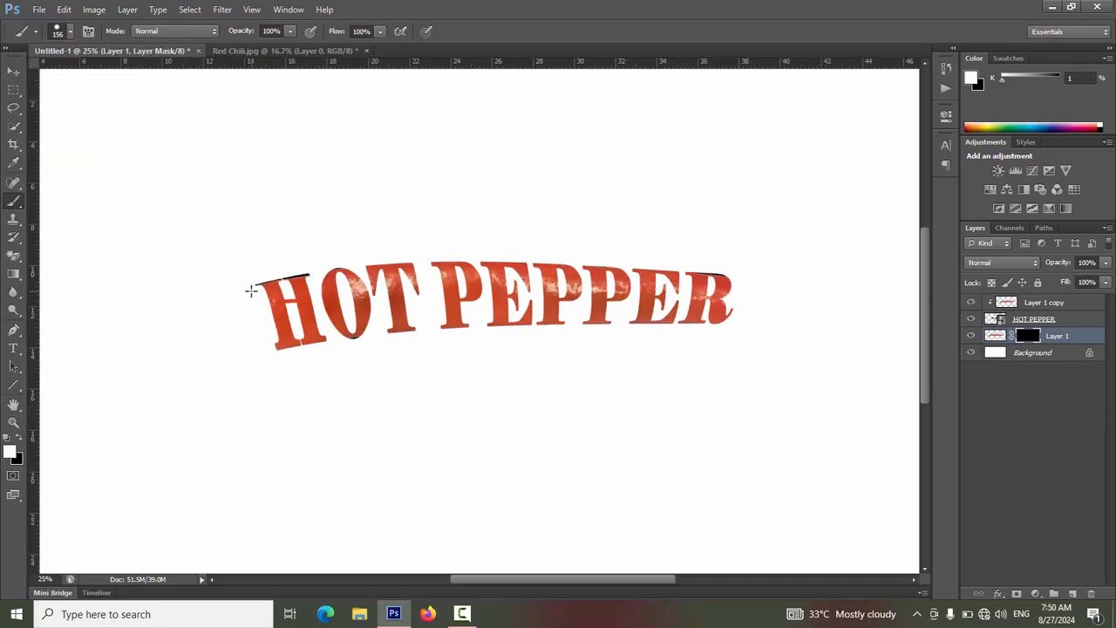
pyautogui.click(251, 294)
pyautogui.moveTo(252, 294)
pyautogui.mouseDown()
pyautogui.moveTo(261, 343)
pyautogui.moveTo(133, 389)
pyautogui.moveTo(154, 364)
pyautogui.moveTo(223, 350)
pyautogui.moveTo(234, 290)
pyautogui.moveTo(154, 313)
pyautogui.moveTo(224, 336)
pyautogui.moveTo(99, 340)
pyautogui.mouseUp()
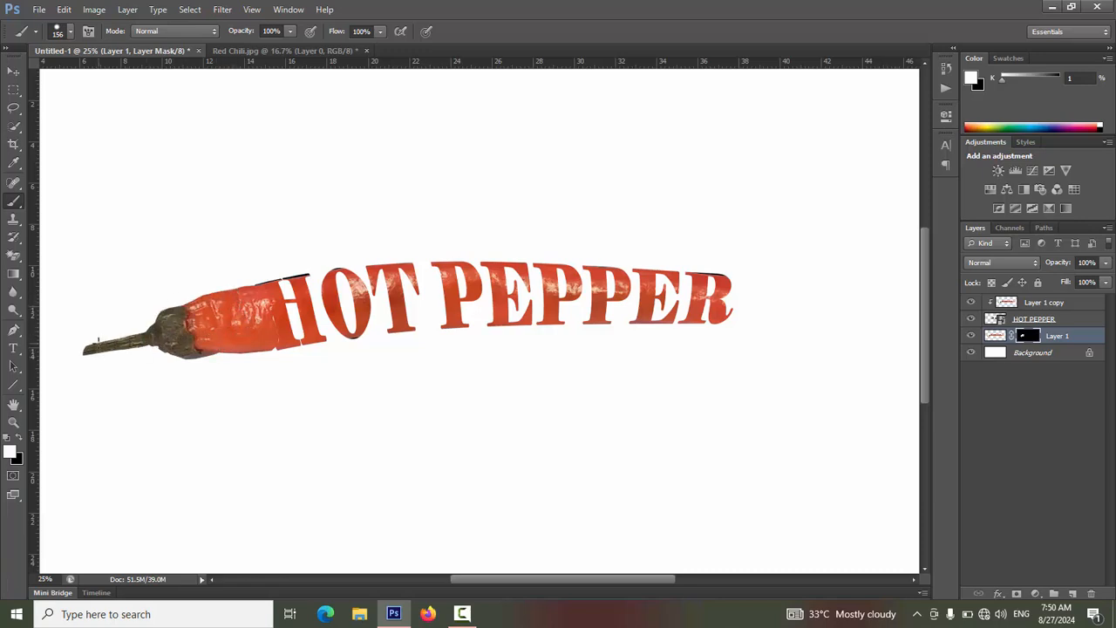
pyautogui.hotkey('ctrl', '-')
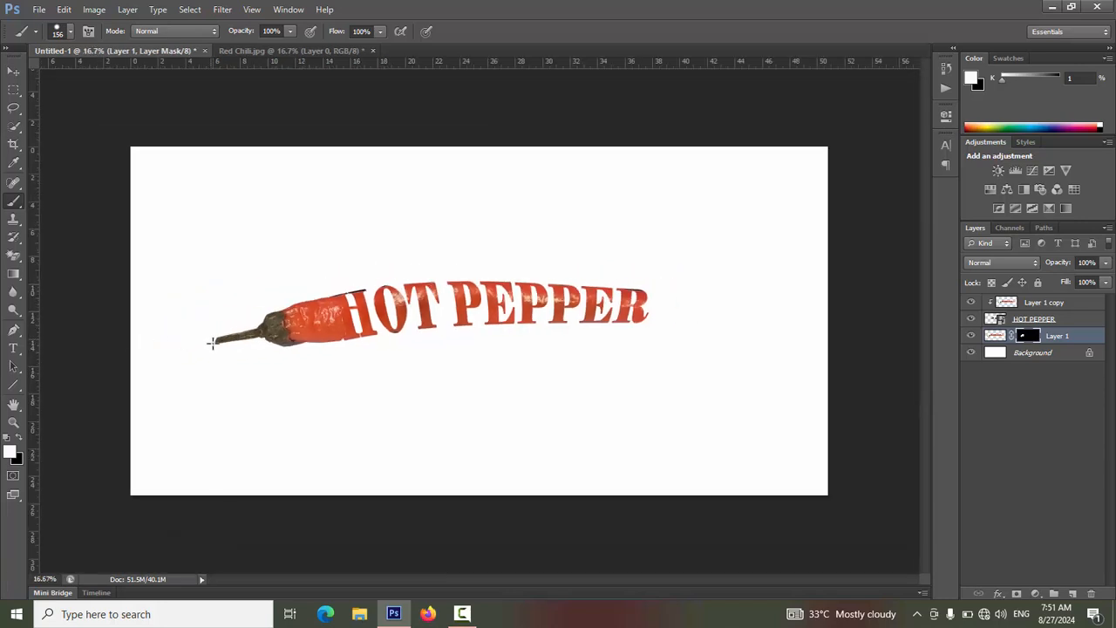
pyautogui.moveTo(217, 338); pyautogui.dragTo(171, 358)
pyautogui.moveTo(628, 287)
pyautogui.mouseDown()
pyautogui.moveTo(655, 289)
pyautogui.moveTo(656, 317)
pyautogui.moveTo(656, 292)
pyautogui.moveTo(685, 303)
pyautogui.moveTo(665, 311)
pyautogui.moveTo(710, 326)
pyautogui.moveTo(677, 299)
pyautogui.moveTo(742, 329)
pyautogui.moveTo(730, 336)
pyautogui.moveTo(700, 318)
pyautogui.moveTo(736, 340)
pyautogui.moveTo(780, 352)
pyautogui.moveTo(687, 320)
pyautogui.moveTo(657, 325)
pyautogui.moveTo(743, 340)
pyautogui.mouseUp()
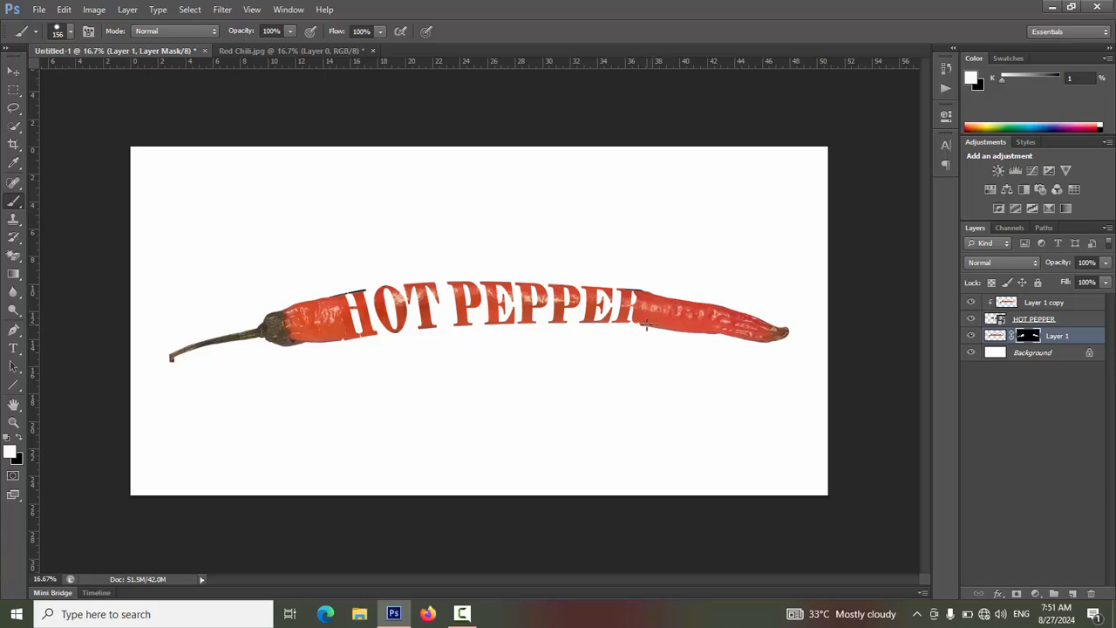
pyautogui.click(646, 324)
# Save the design as a JPEG named HOT AND SPICY PEPEER at quality 12, and quit Photoshop without saving the changes to Red Chili.jpg.
pyautogui.click(37, 10)
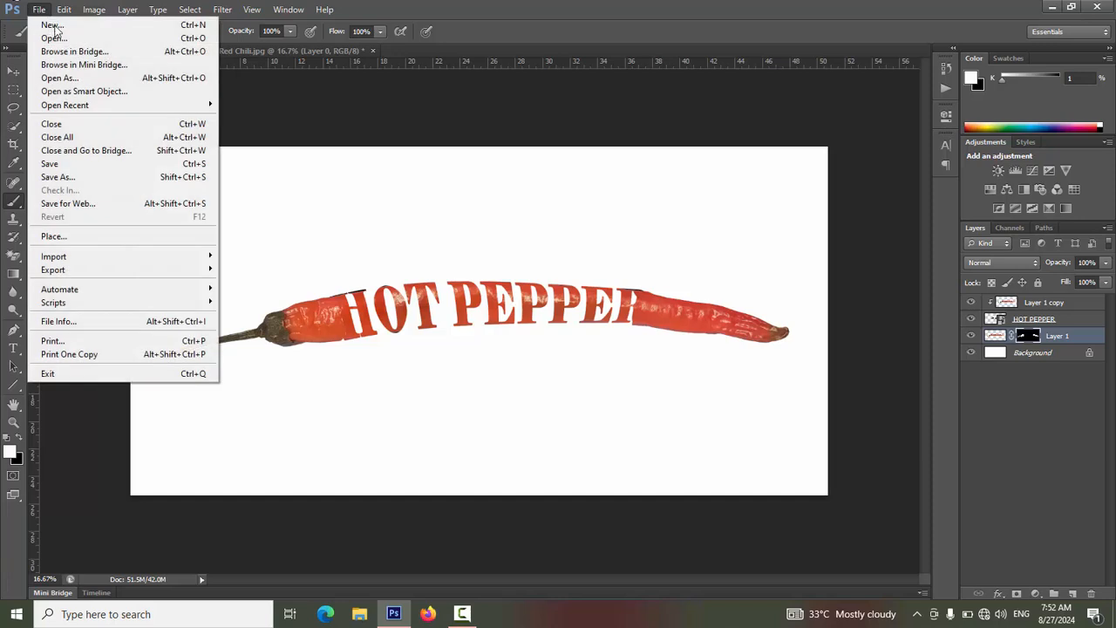
pyautogui.click(110, 180)
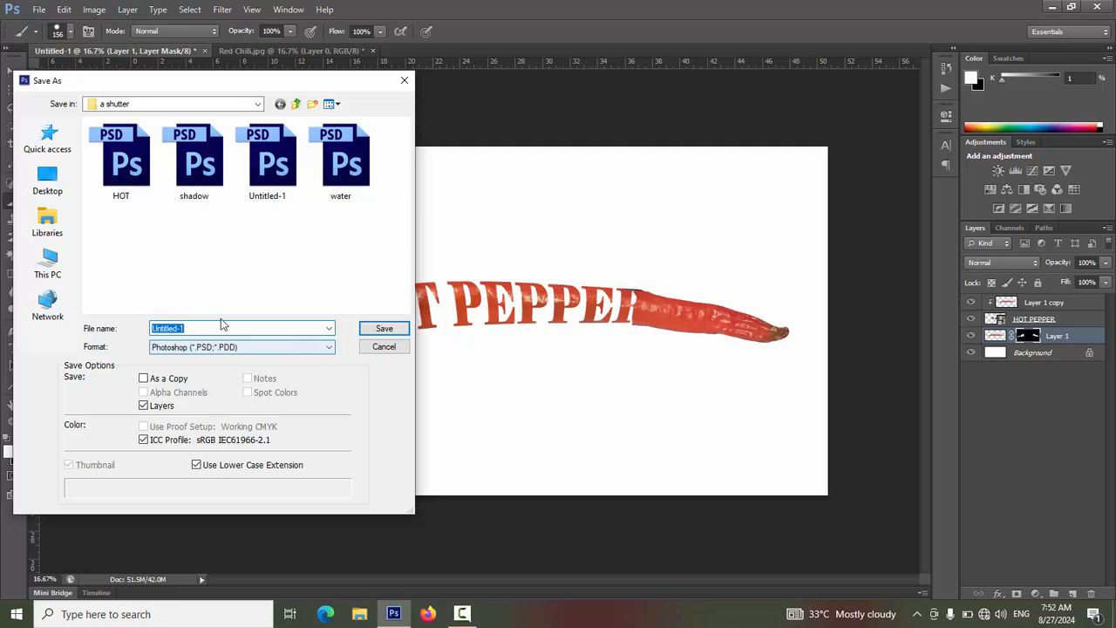
pyautogui.write('HOW')
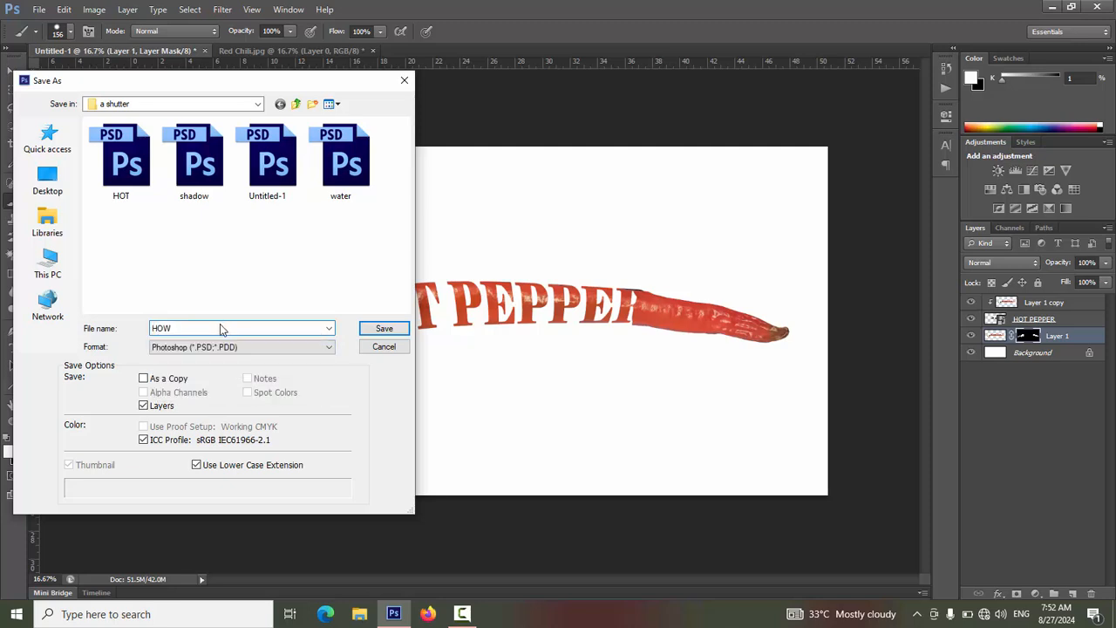
pyautogui.press('BackSpace')
pyautogui.write('T AND SPICY PEPEER')
pyautogui.click(322, 347)
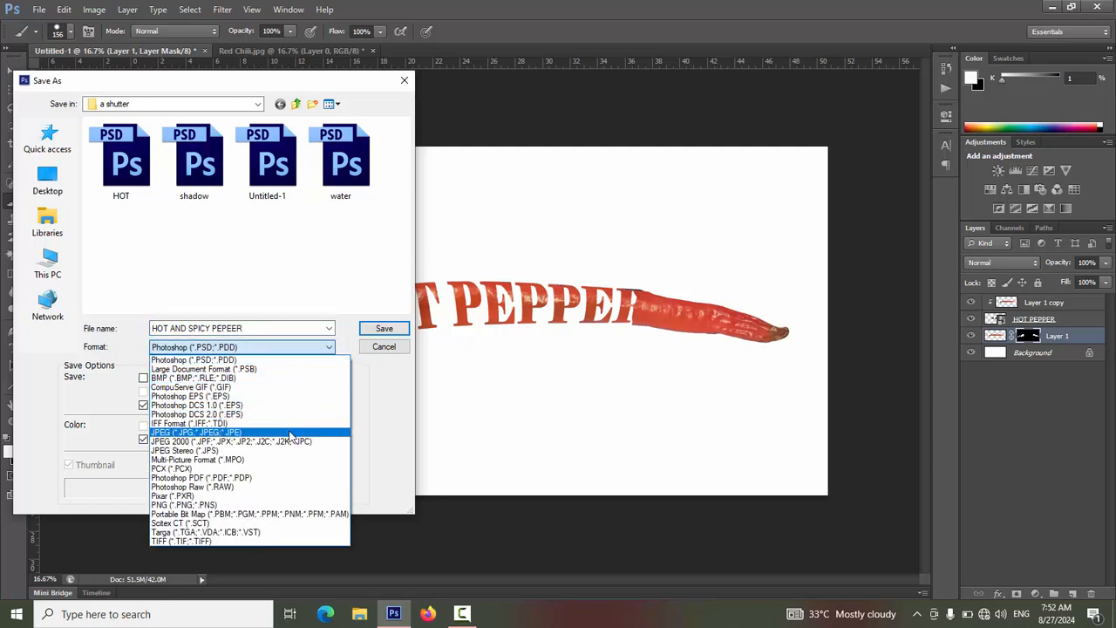
pyautogui.click(290, 434)
pyautogui.click(384, 329)
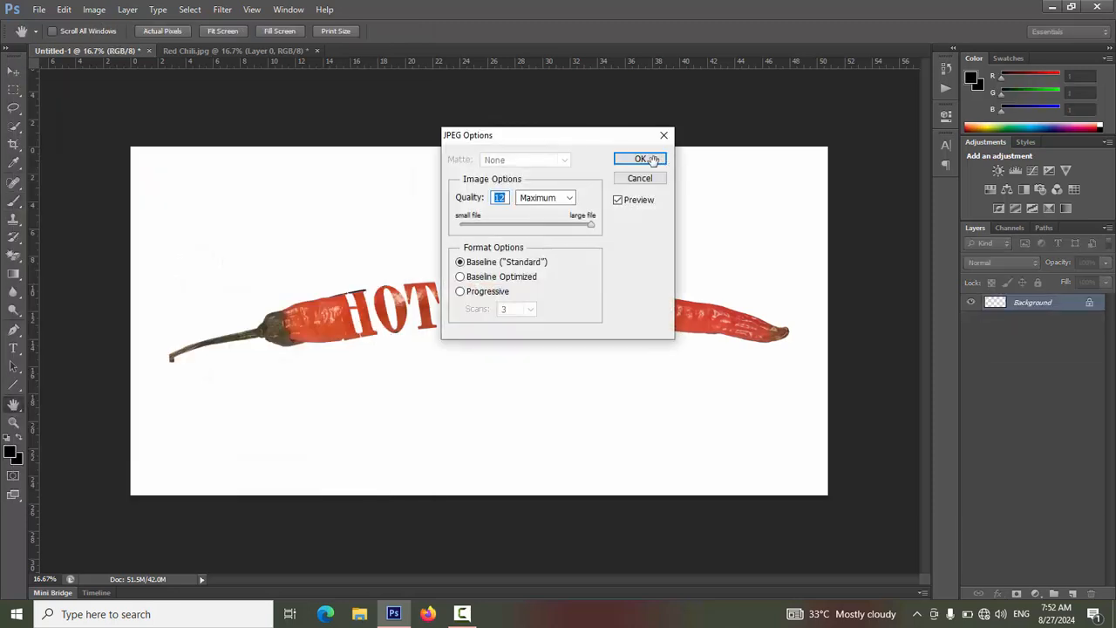
pyautogui.click(641, 158)
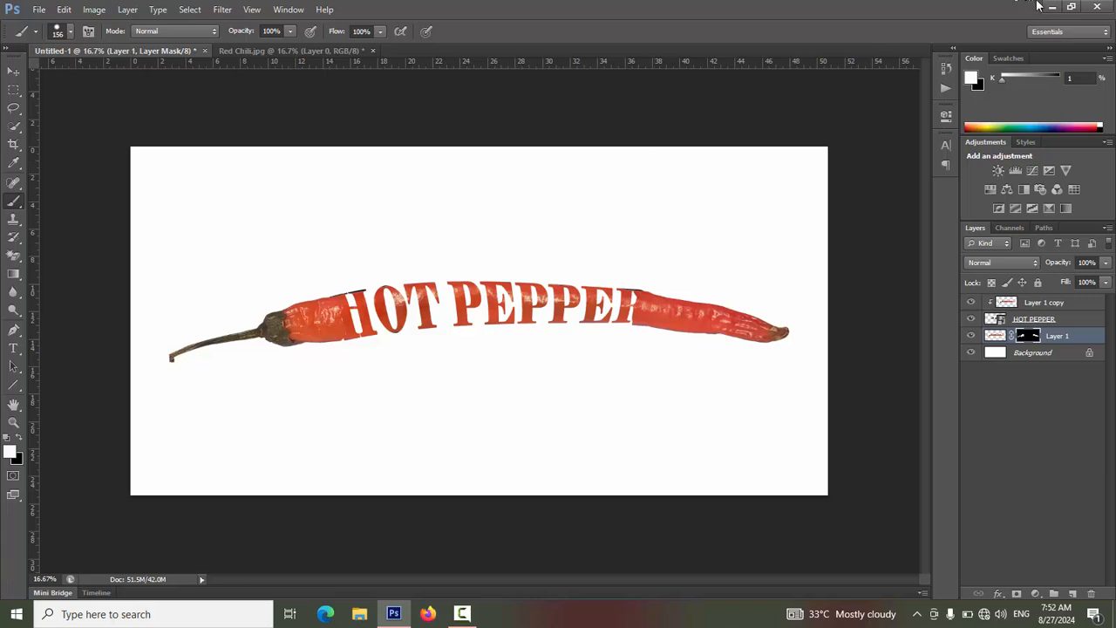
pyautogui.click(1098, 6)
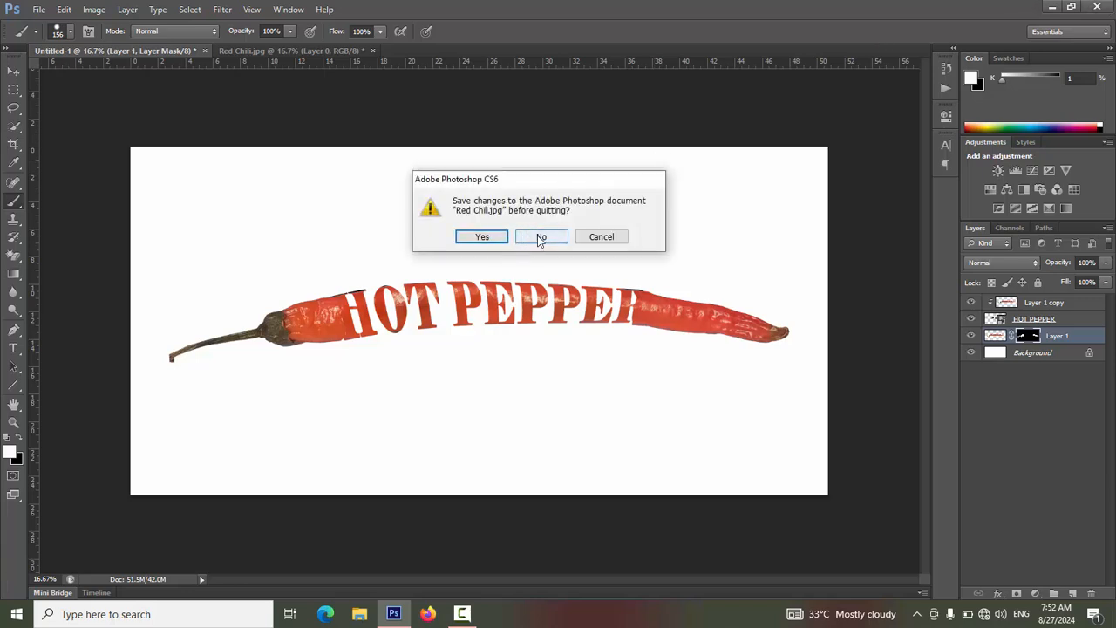
pyautogui.click(541, 238)
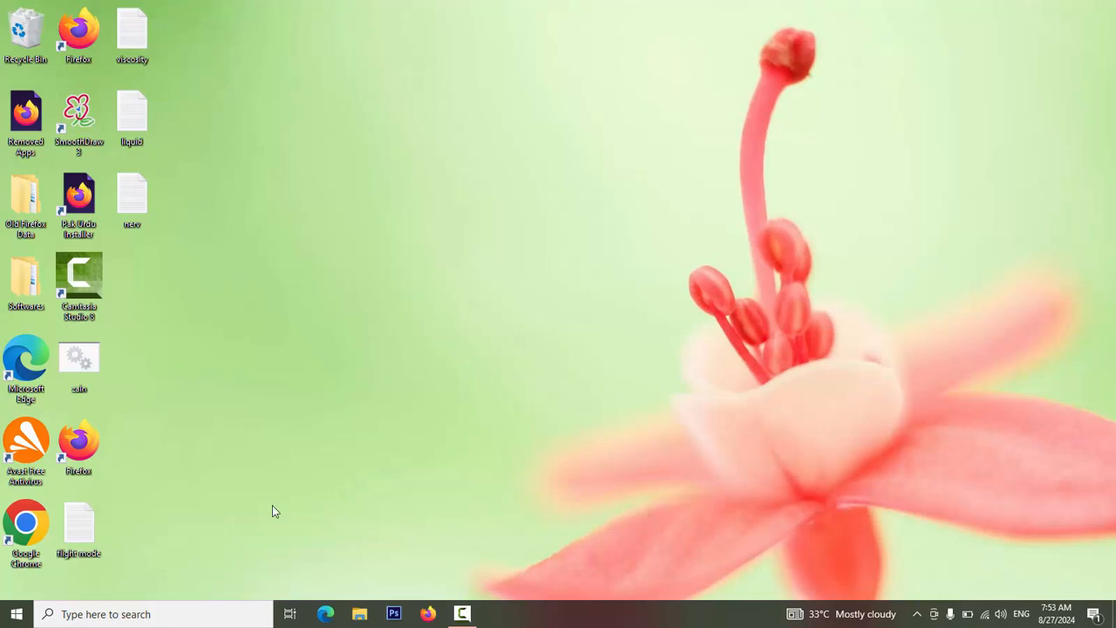
# Switch to Microsoft Edge and upload the image hot papeer from the a shutter folder to the Shutterstock contributor account.
pyautogui.click(325, 615)
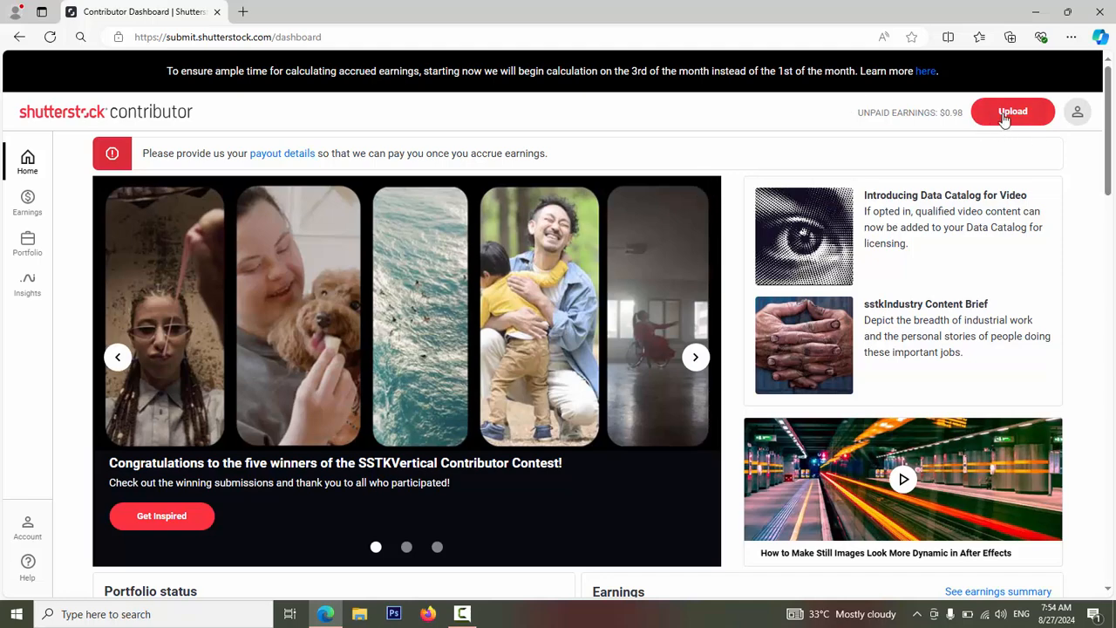
pyautogui.click(1011, 111)
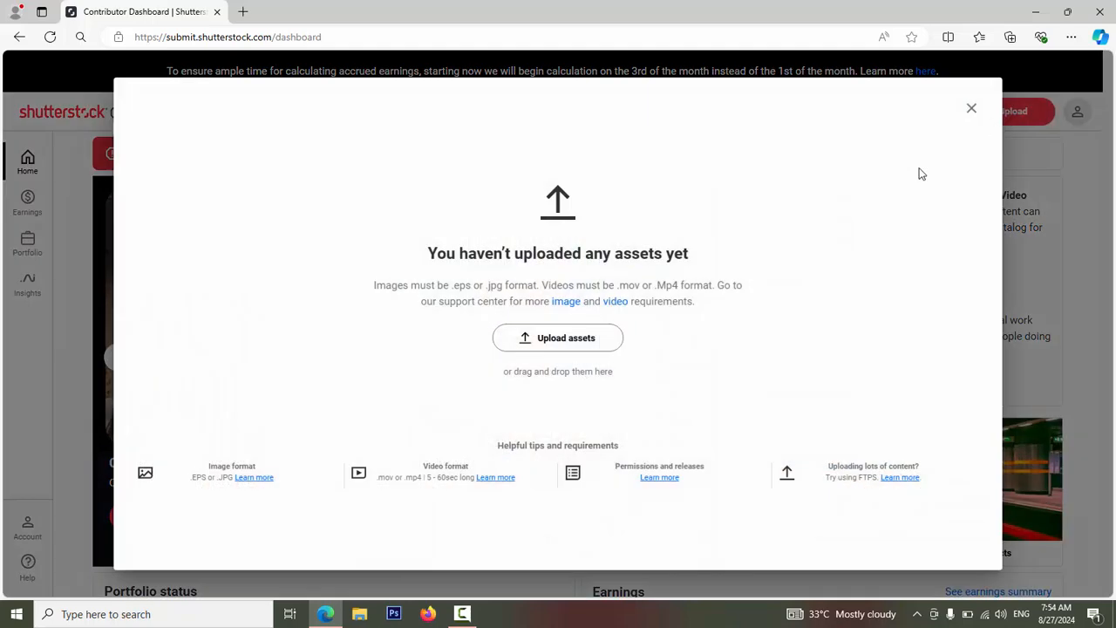
pyautogui.click(568, 346)
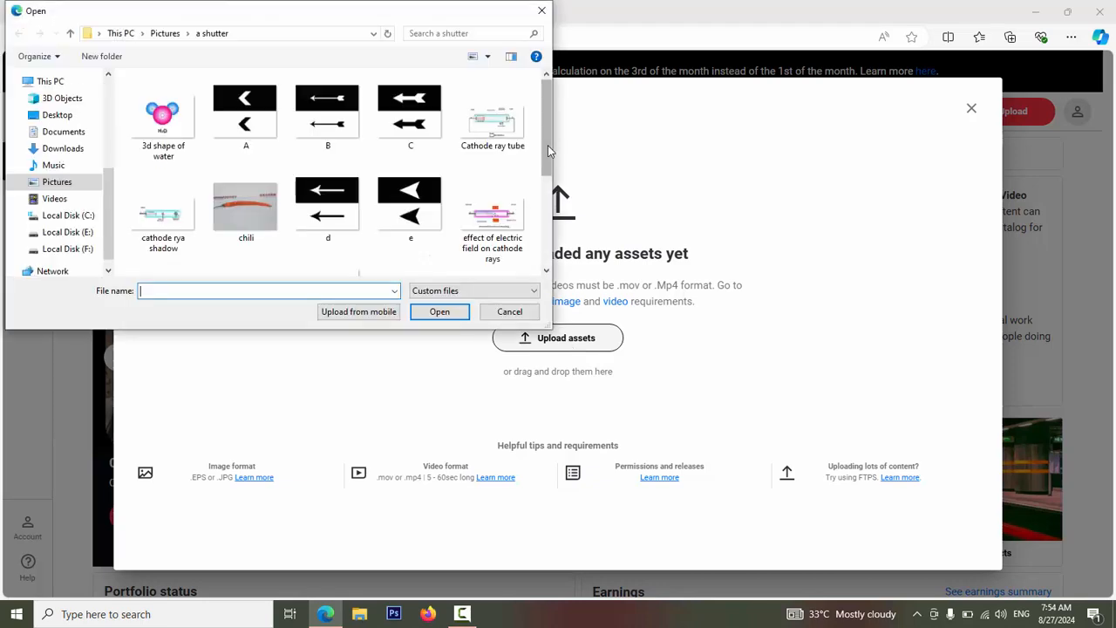
pyautogui.moveTo(548, 150); pyautogui.dragTo(549, 249)
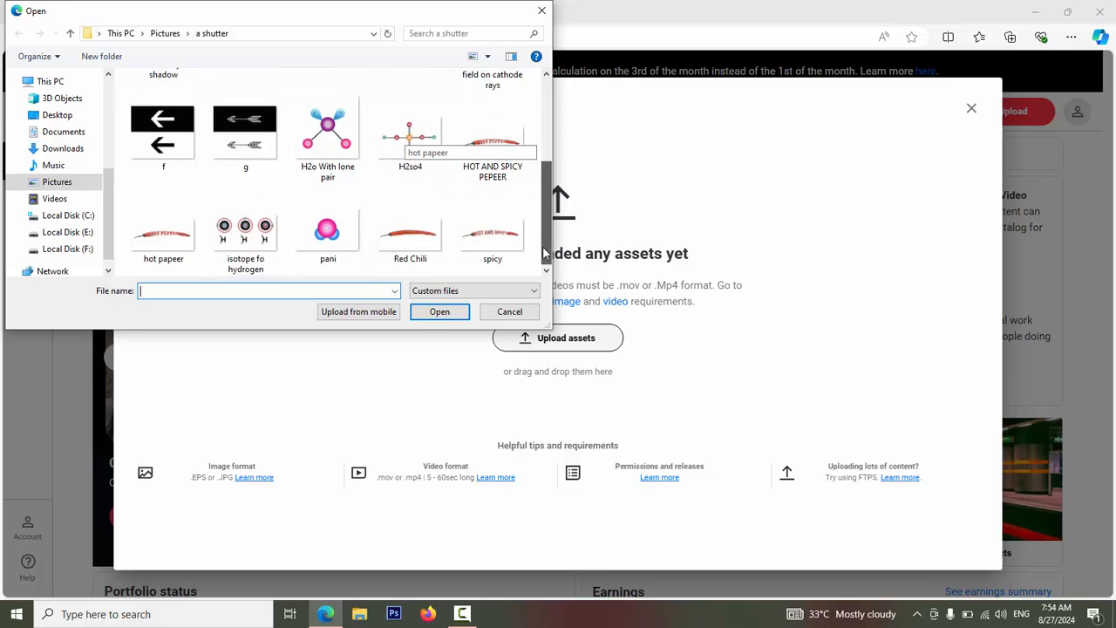
pyautogui.click(144, 252)
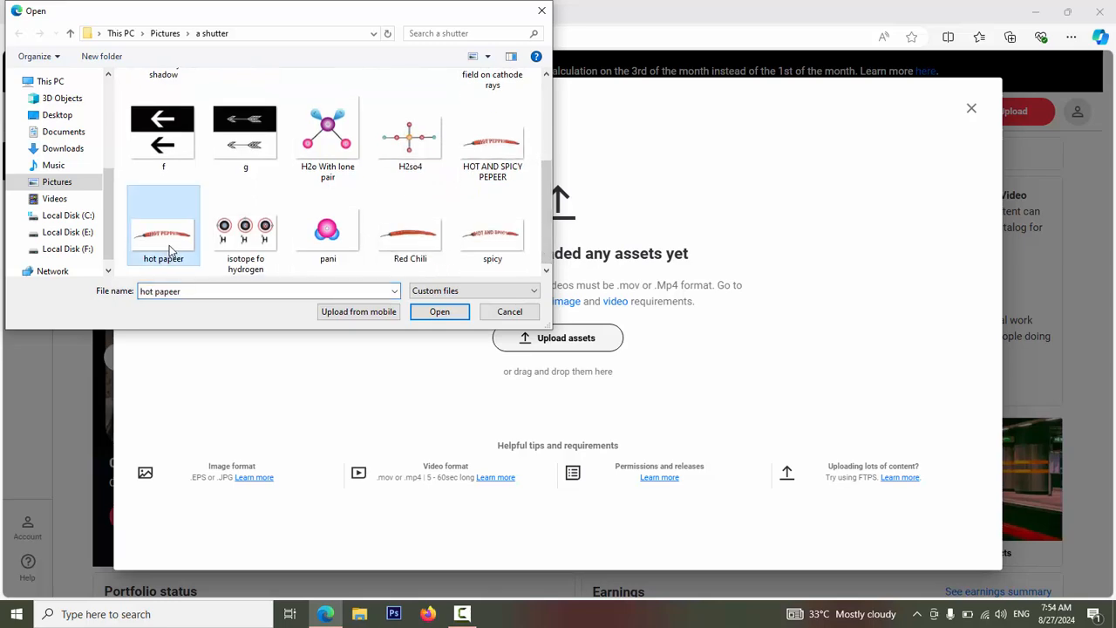
pyautogui.click(448, 316)
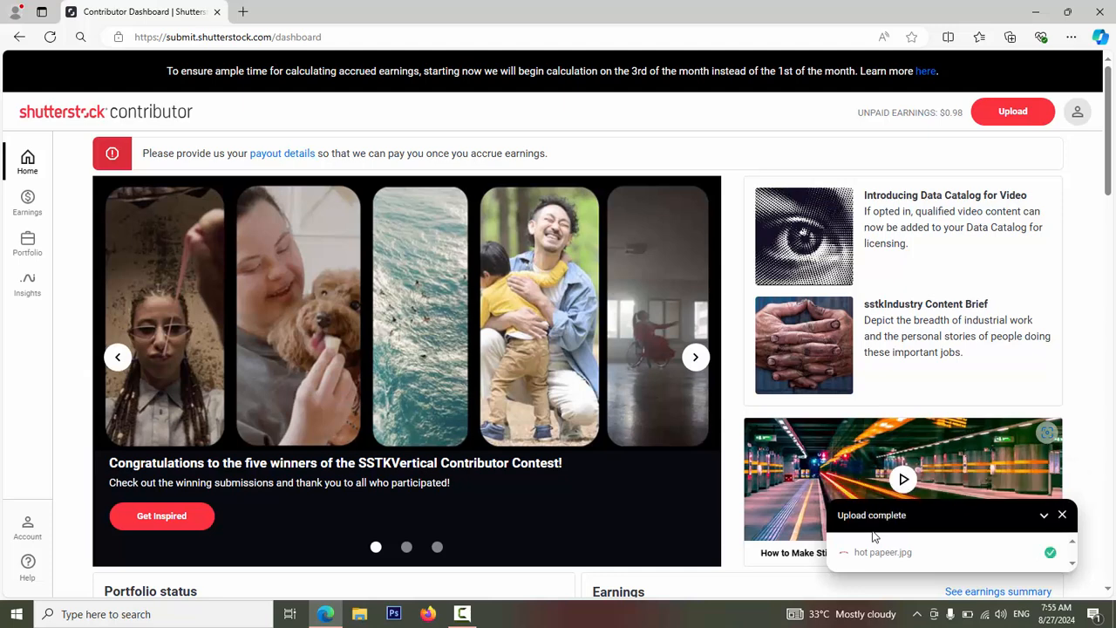
# Open the portfolio's content submission page in its legacy version and select hot papeer.jpg for adding details.
pyautogui.click(29, 247)
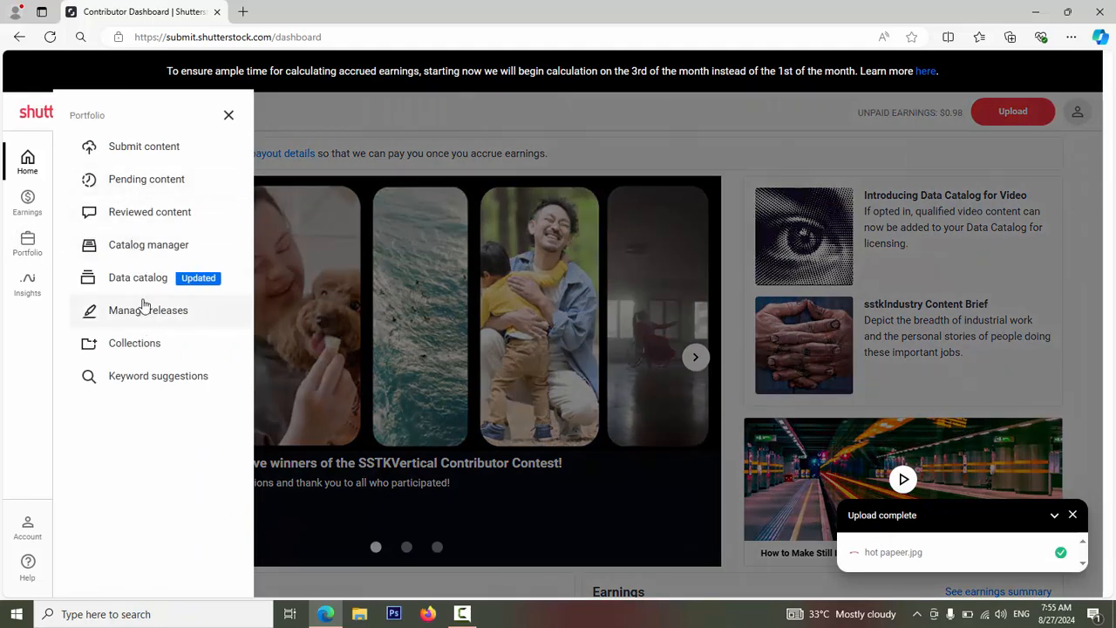
pyautogui.click(158, 155)
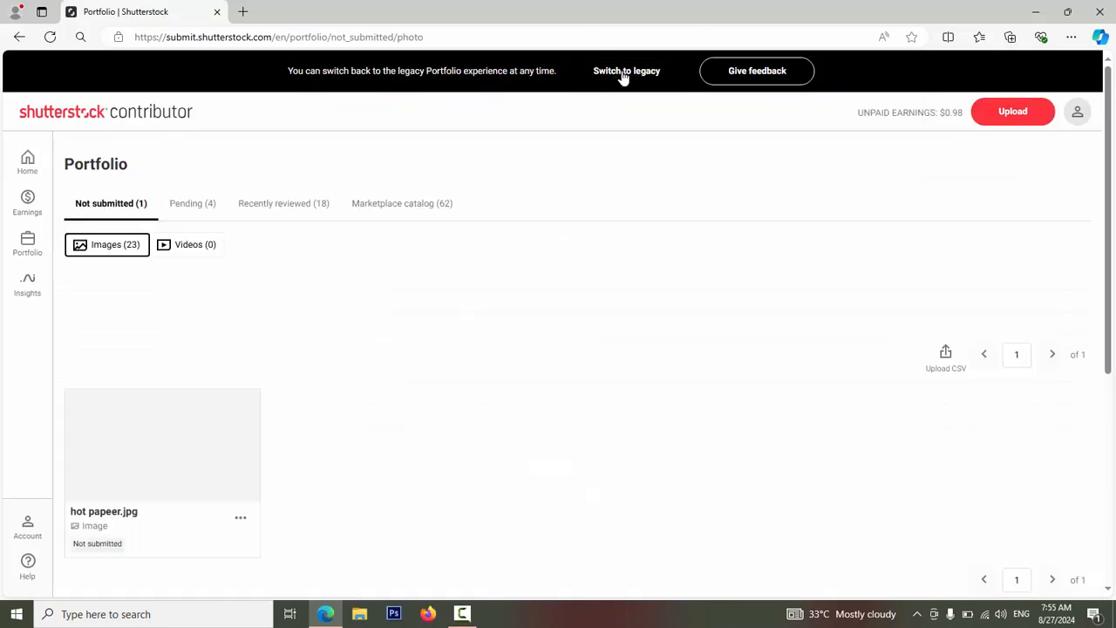
pyautogui.click(623, 74)
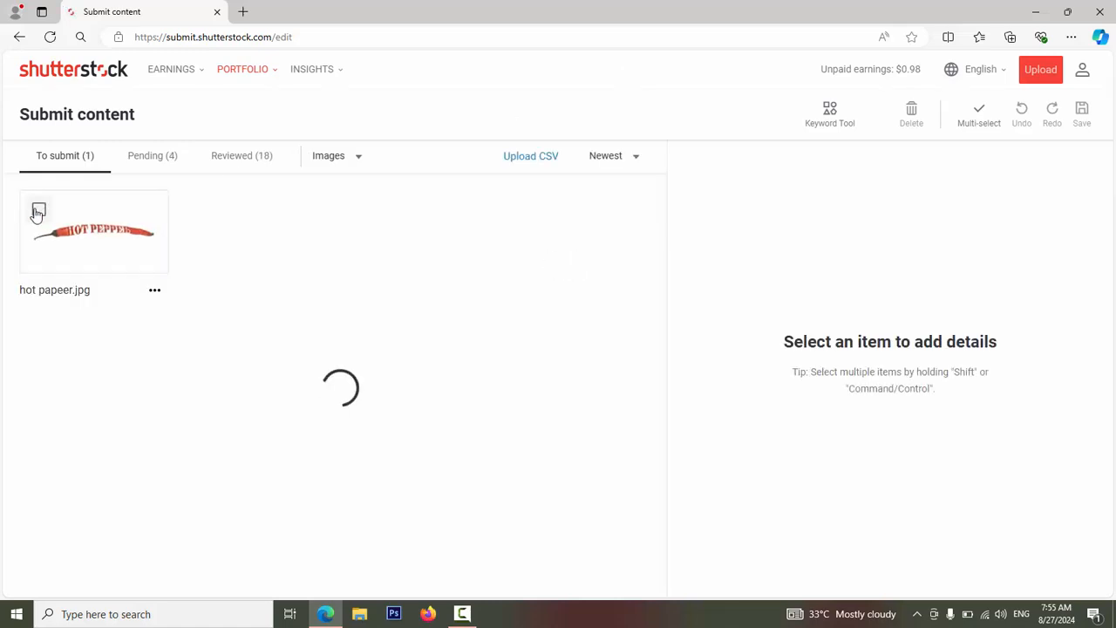
pyautogui.click(39, 212)
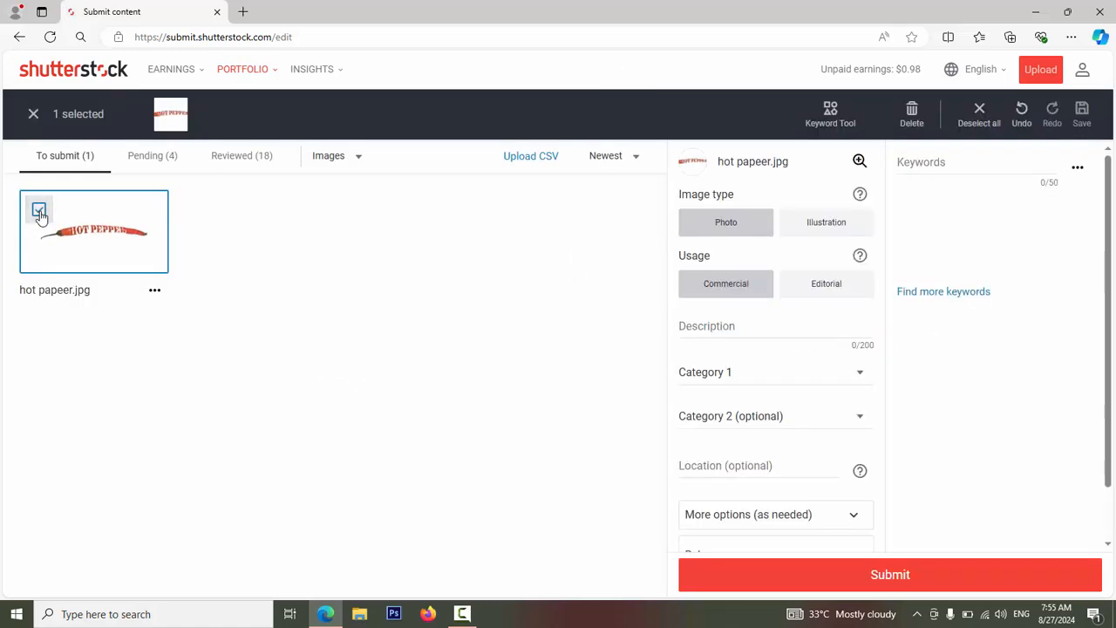
# Set the image type to Illustration and enter the description "Red Hot Pepper design isolated on white background".
pyautogui.click(829, 225)
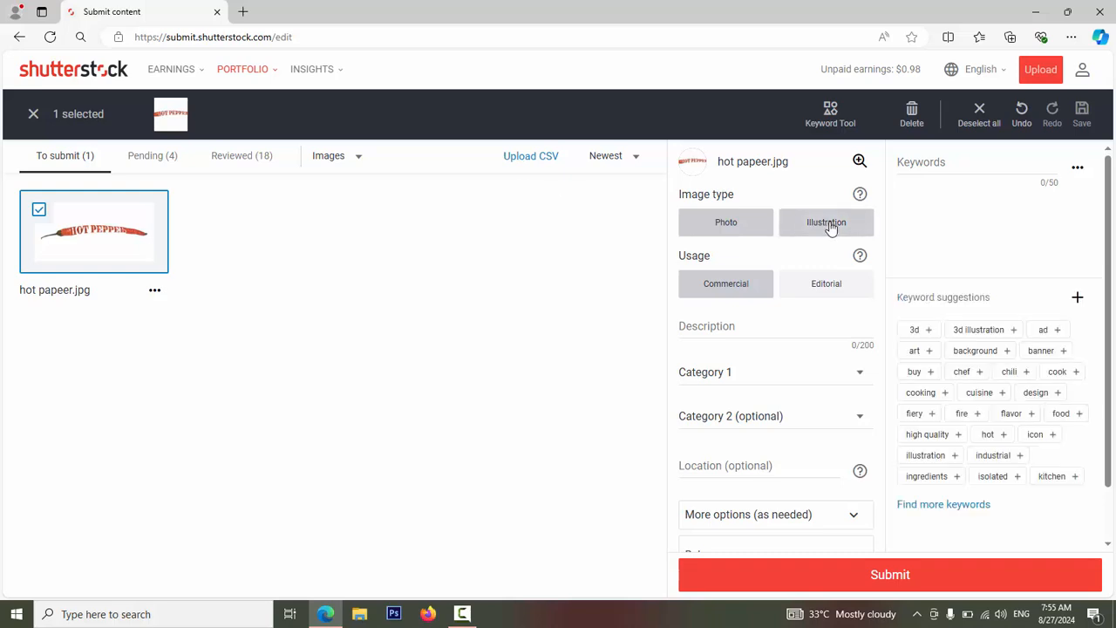
pyautogui.click(757, 336)
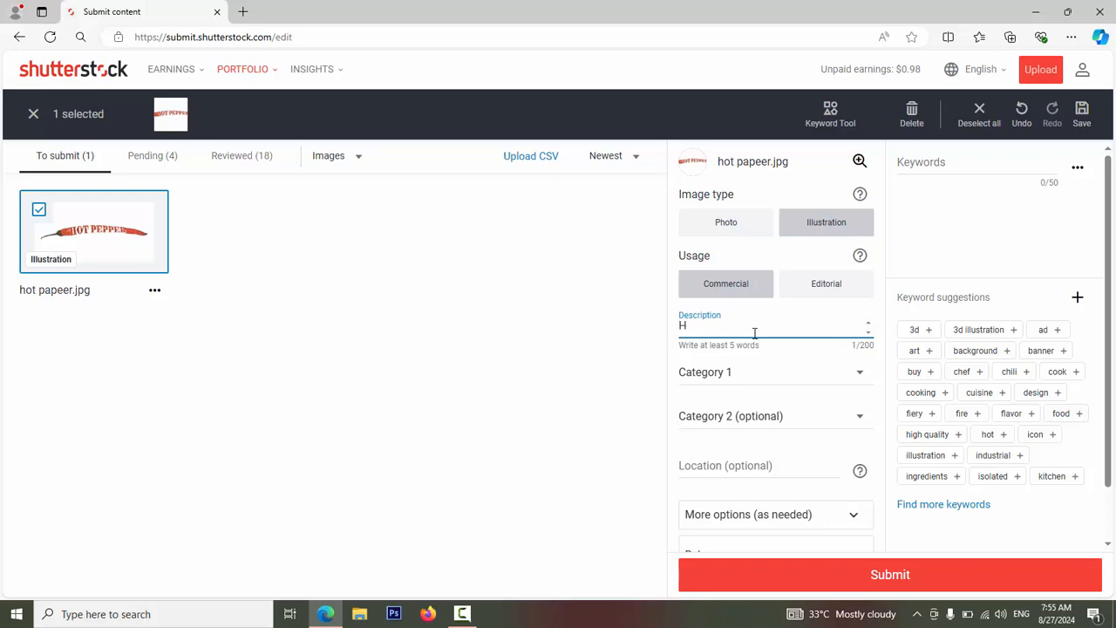
pyautogui.write('Red Hot Pepper diesign i')
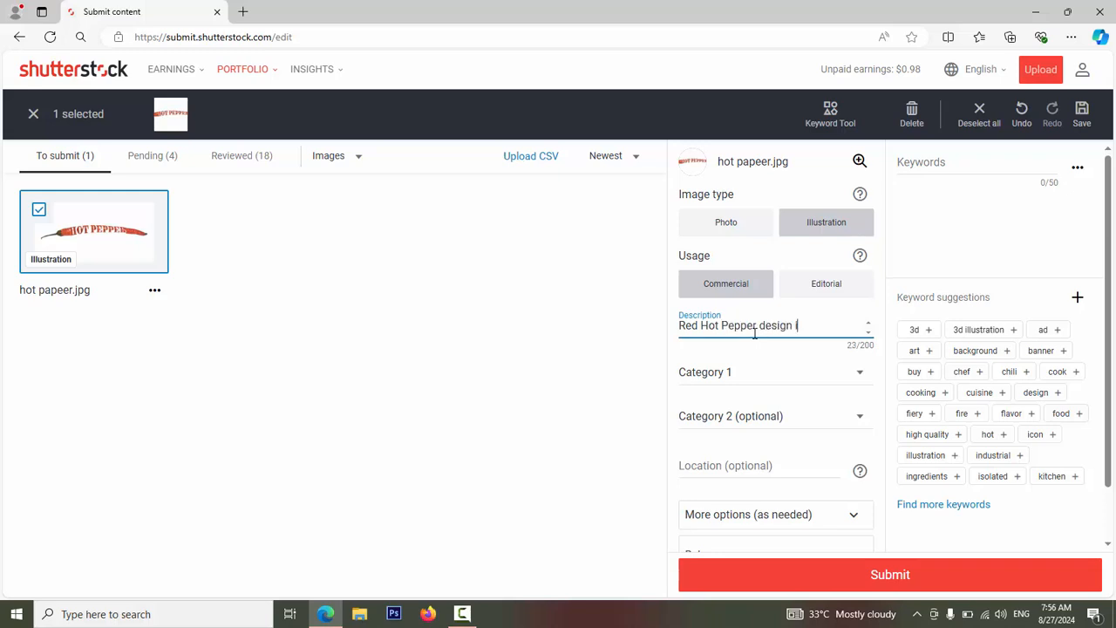
pyautogui.write('solated on whi')
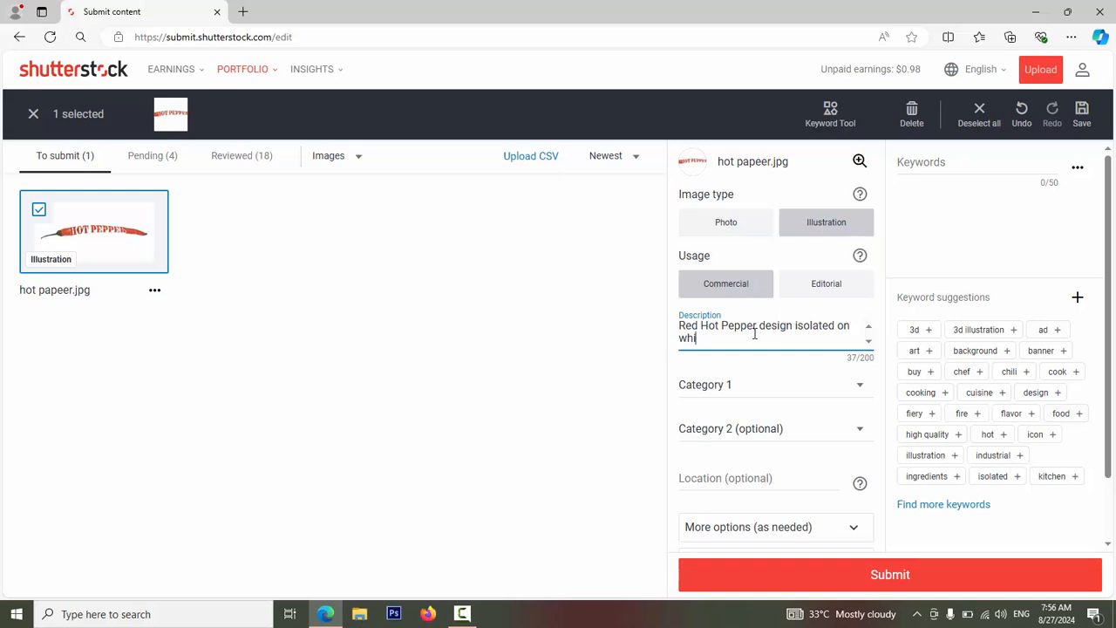
pyautogui.write('te background')
# Set Category 1 to Nature and Category 2 to Backgrounds/Textures for the hot pepper image.
pyautogui.click(856, 385)
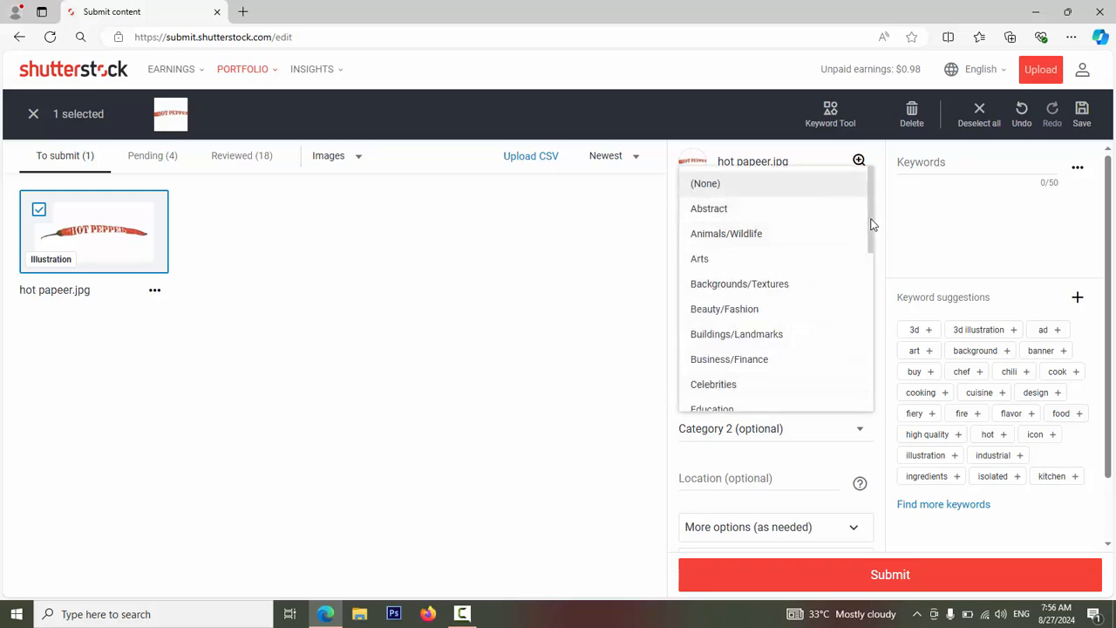
pyautogui.scroll(-1, 872, 244)
pyautogui.moveTo(873, 244); pyautogui.dragTo(857, 326)
pyautogui.click(785, 294)
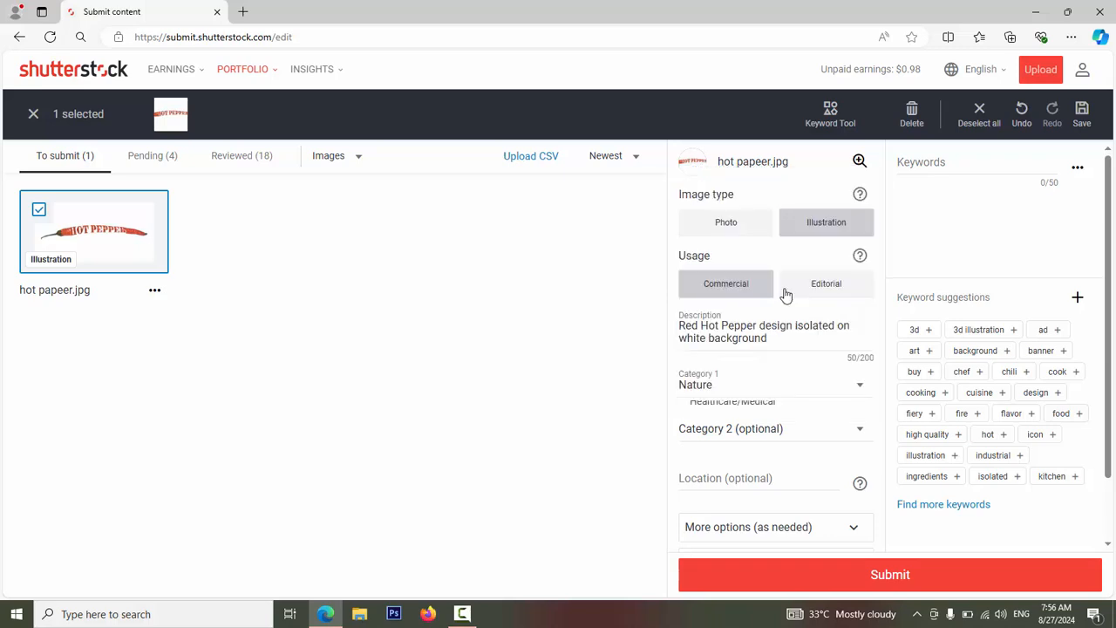
pyautogui.click(855, 428)
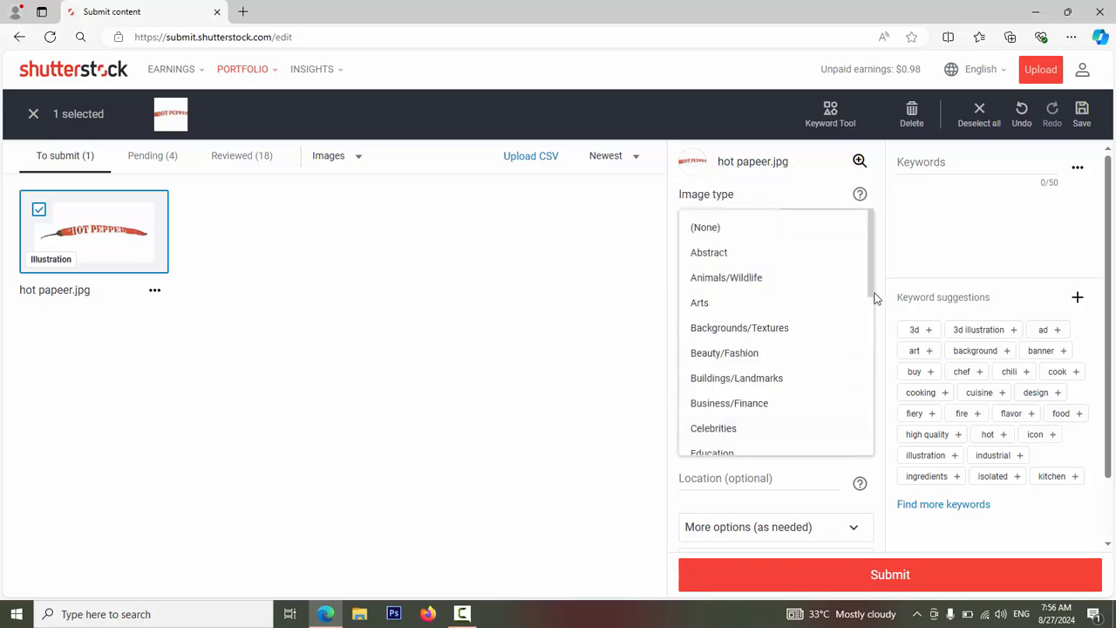
pyautogui.click(810, 327)
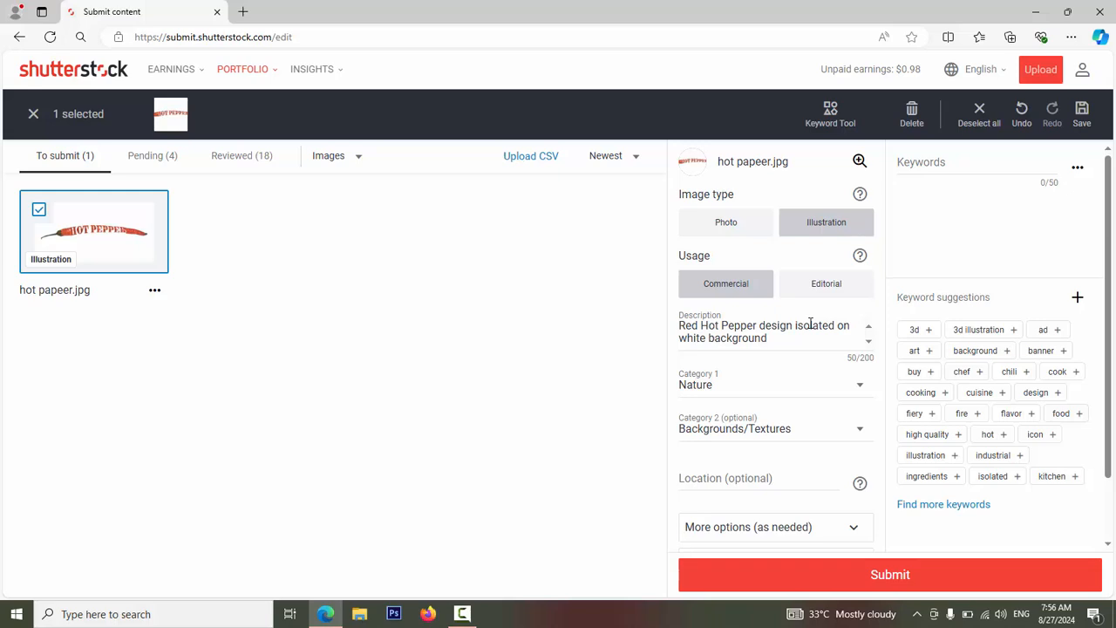
# Add the suggested keywords 3d, 3d illustration, art and background to the image.
pyautogui.click(928, 335)
pyautogui.click(928, 335)
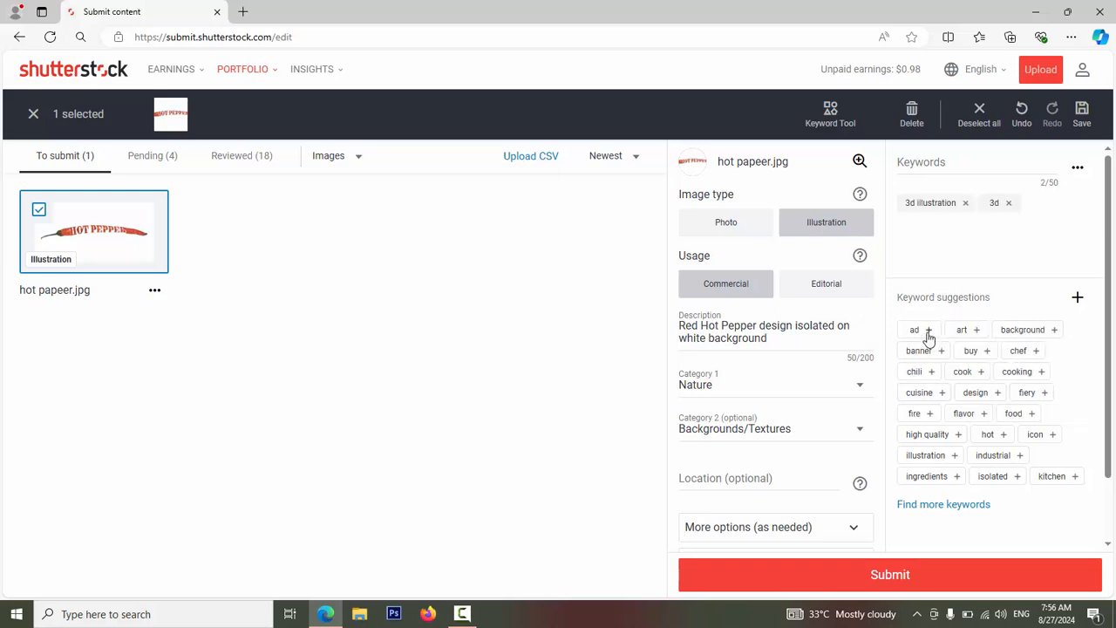
pyautogui.click(960, 339)
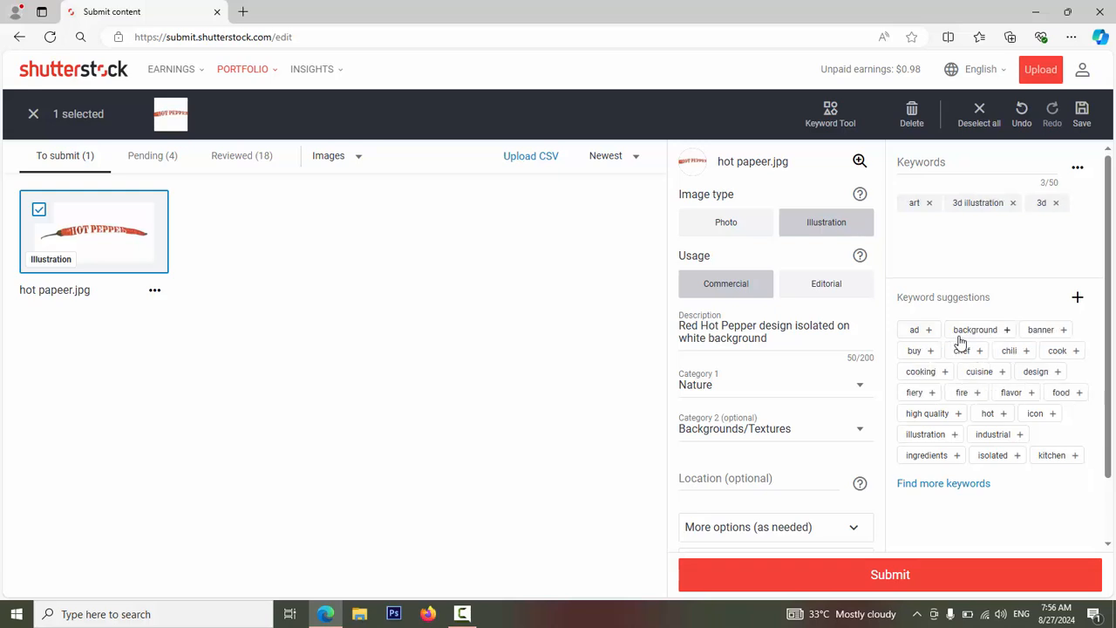
pyautogui.click(961, 339)
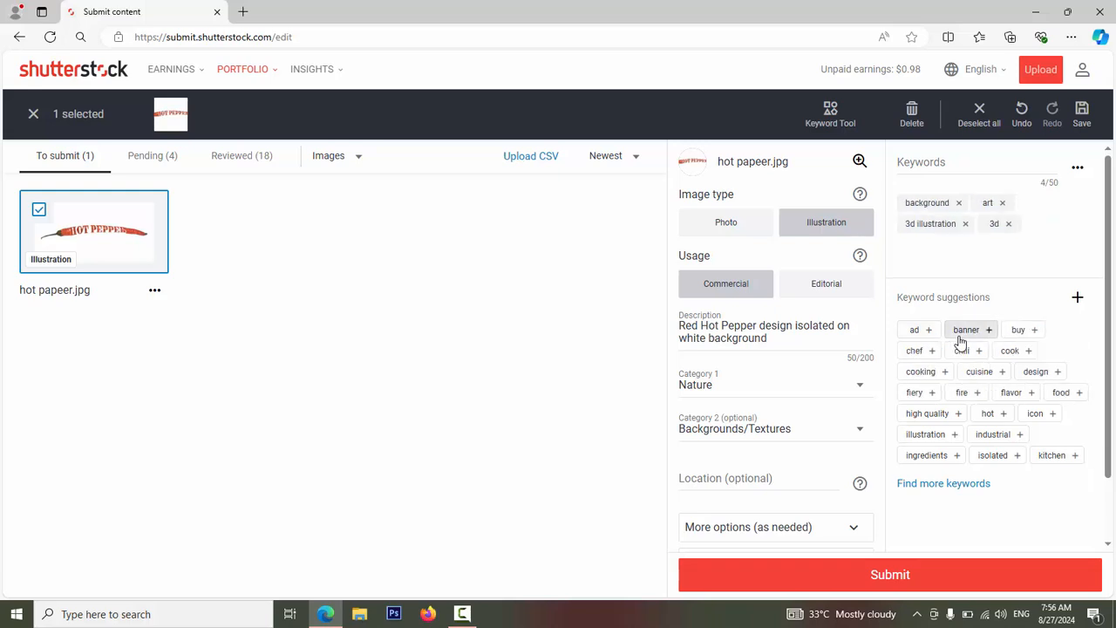
# Enter the custom keywords "red red pepper" and "3d red chili" for the image.
pyautogui.click(951, 168)
pyautogui.write('re')
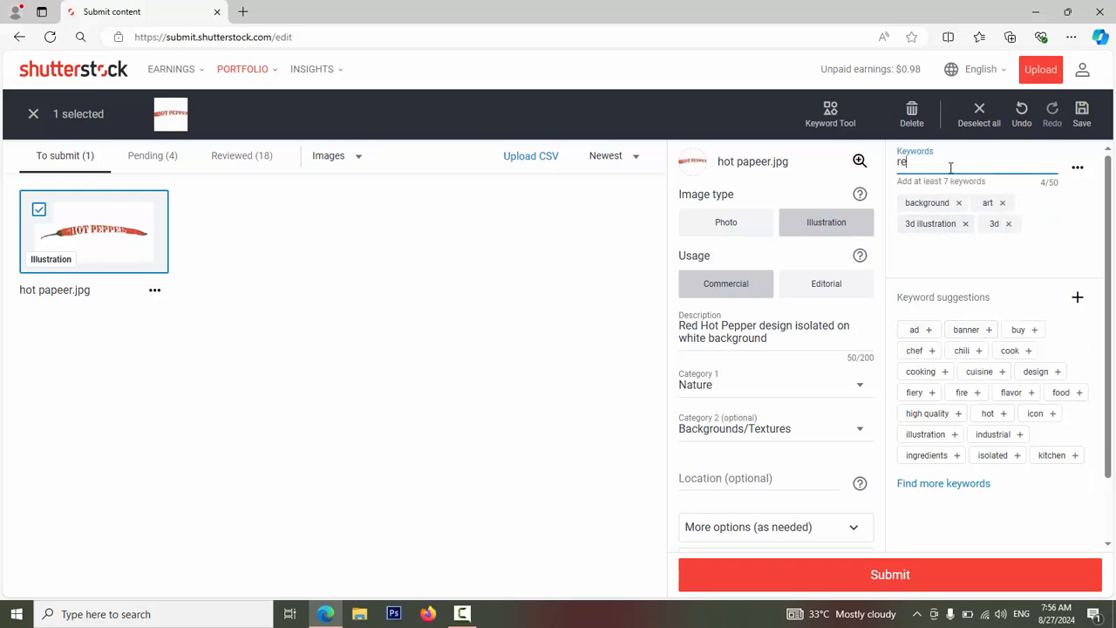
pyautogui.write('d red ')
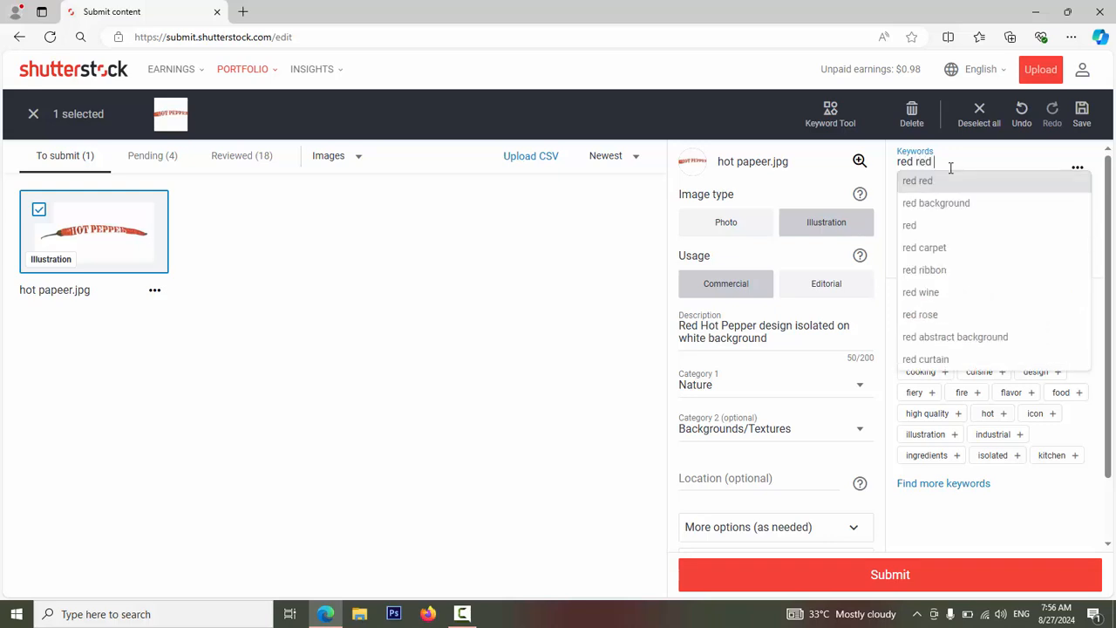
pyautogui.write('pepper')
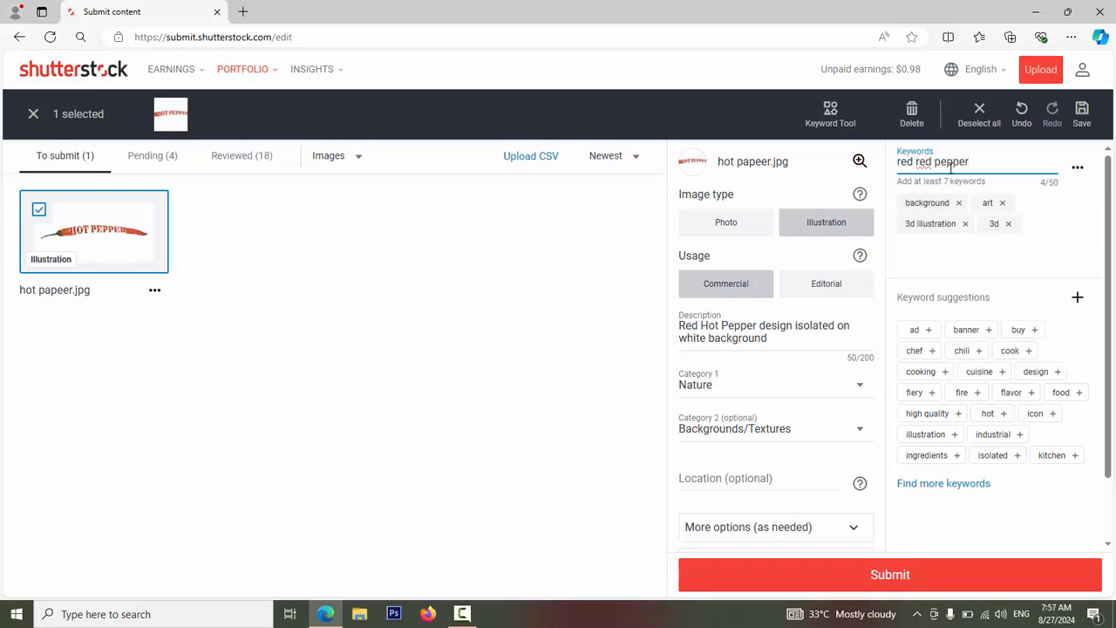
pyautogui.press('Return')
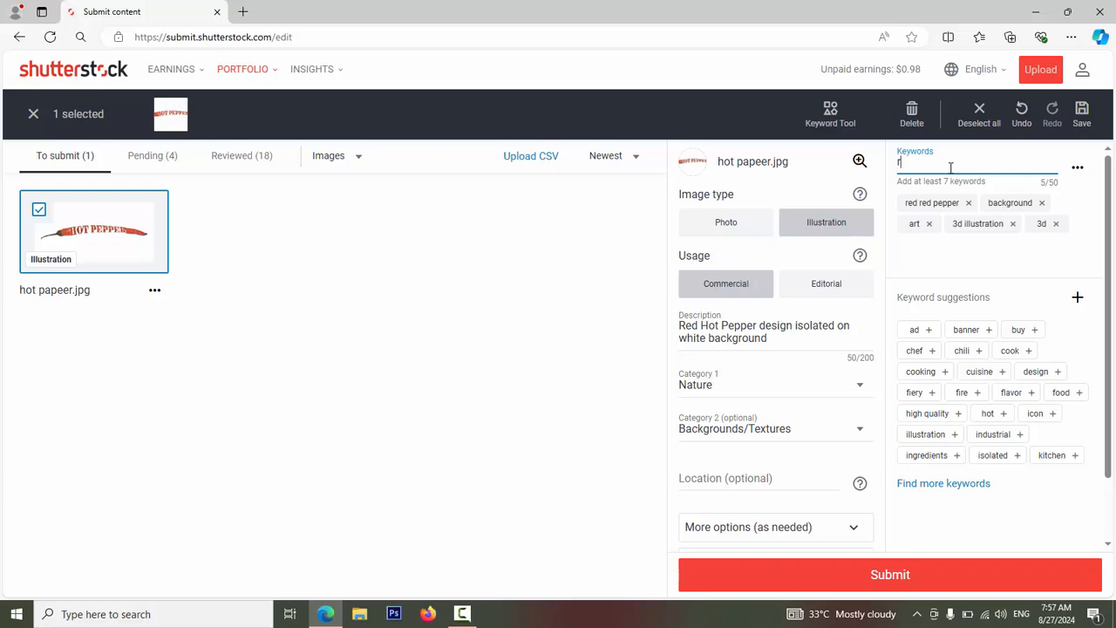
pyautogui.write('3d re')
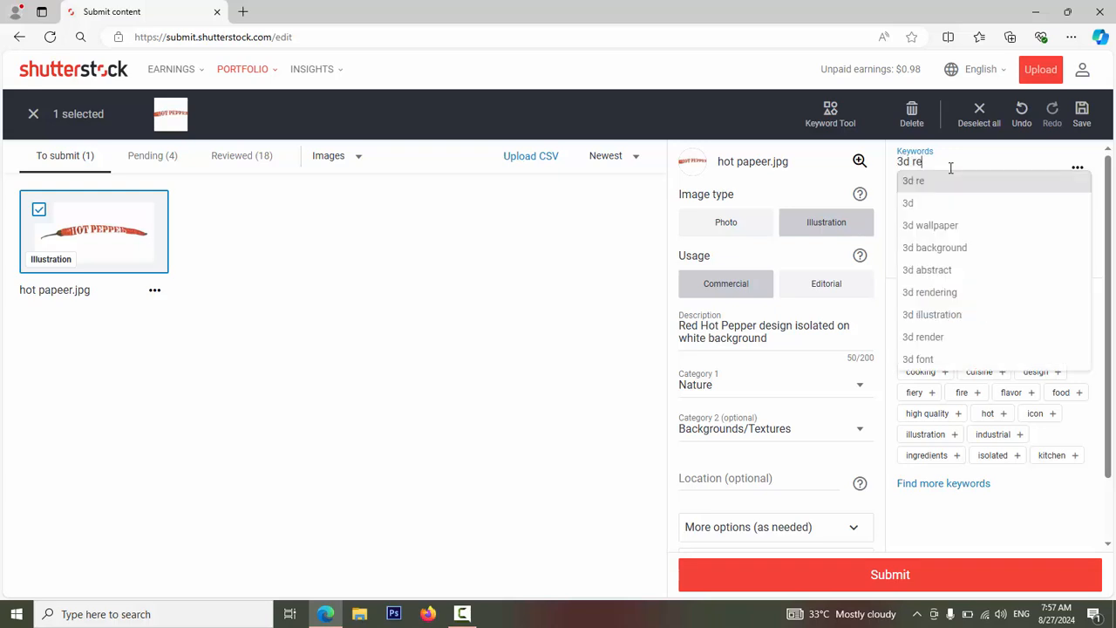
pyautogui.write('d chili')
pyautogui.press('Return')
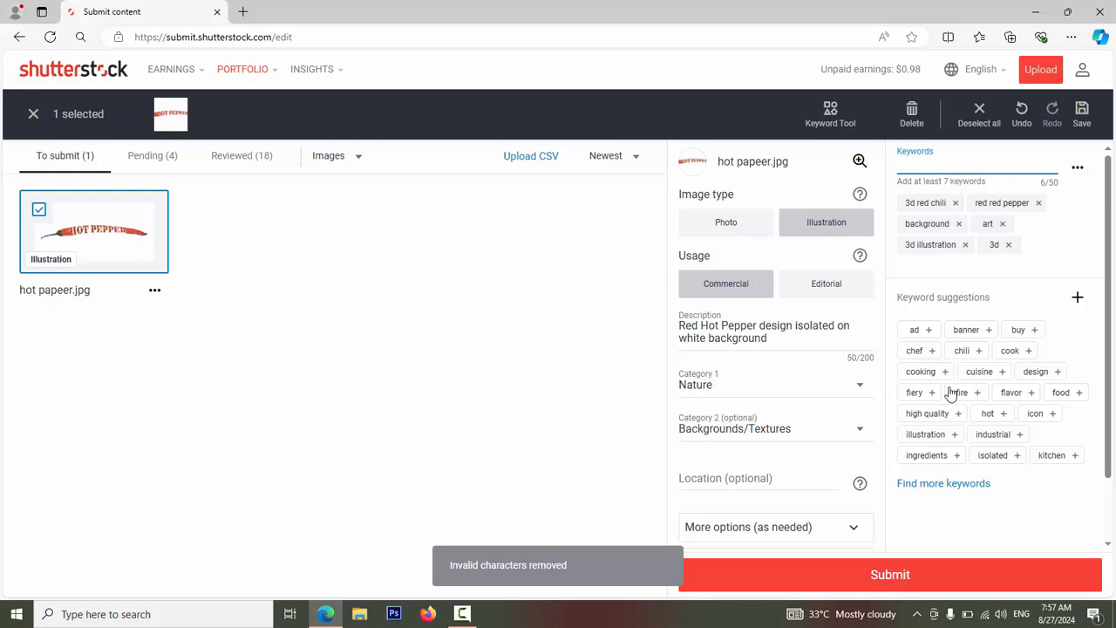
# Open the search for more keywords and look up images matching "hot pepper text on red chili".
pyautogui.click(938, 485)
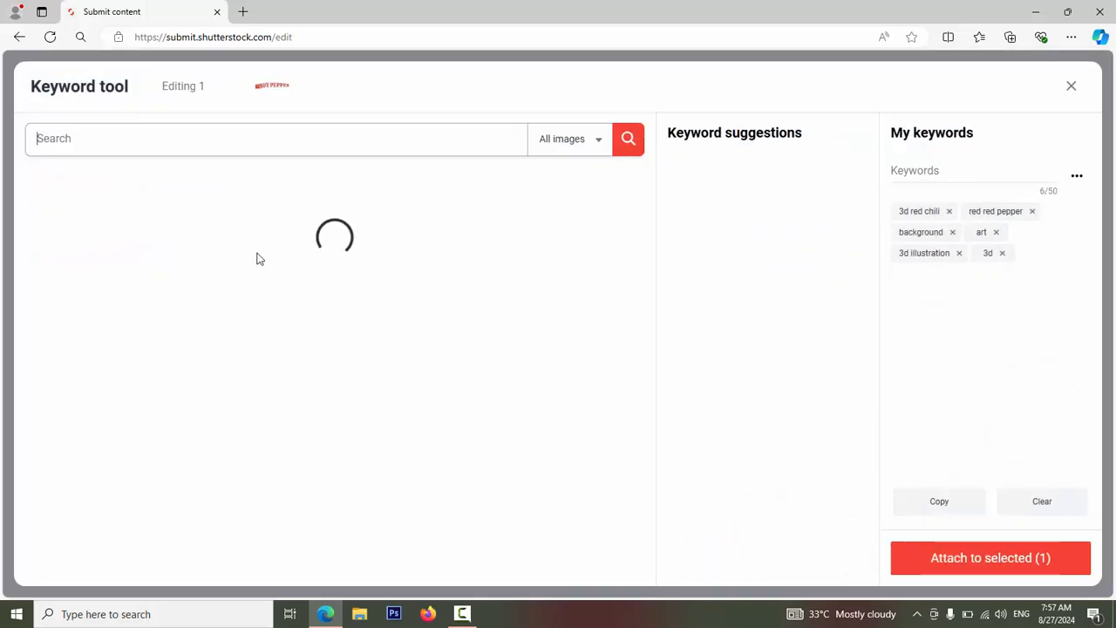
pyautogui.write('red ')
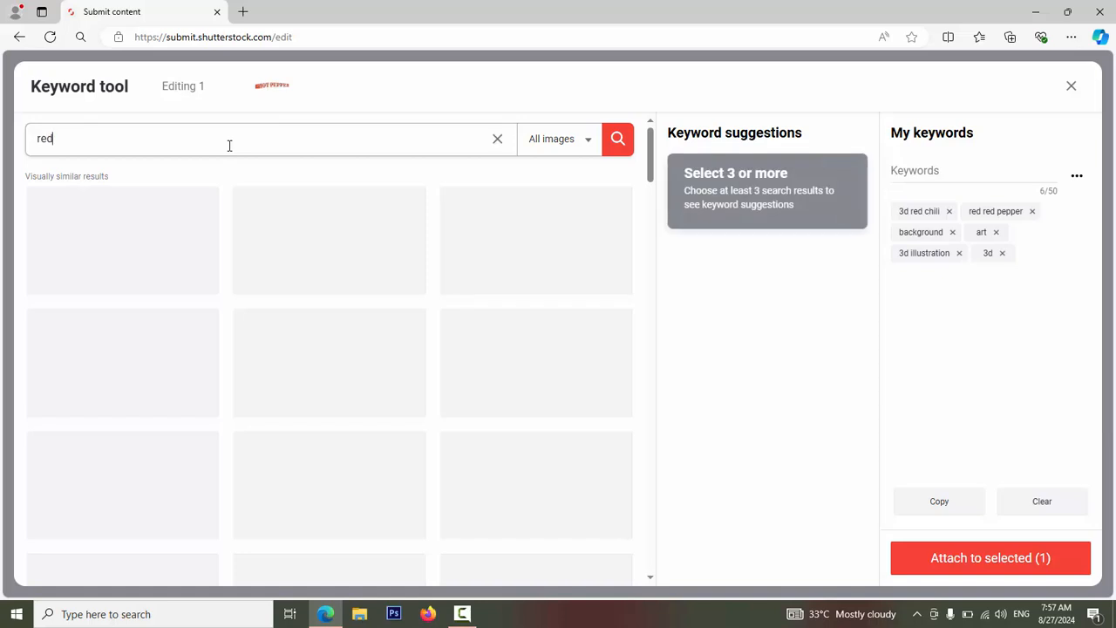
pyautogui.write('red')
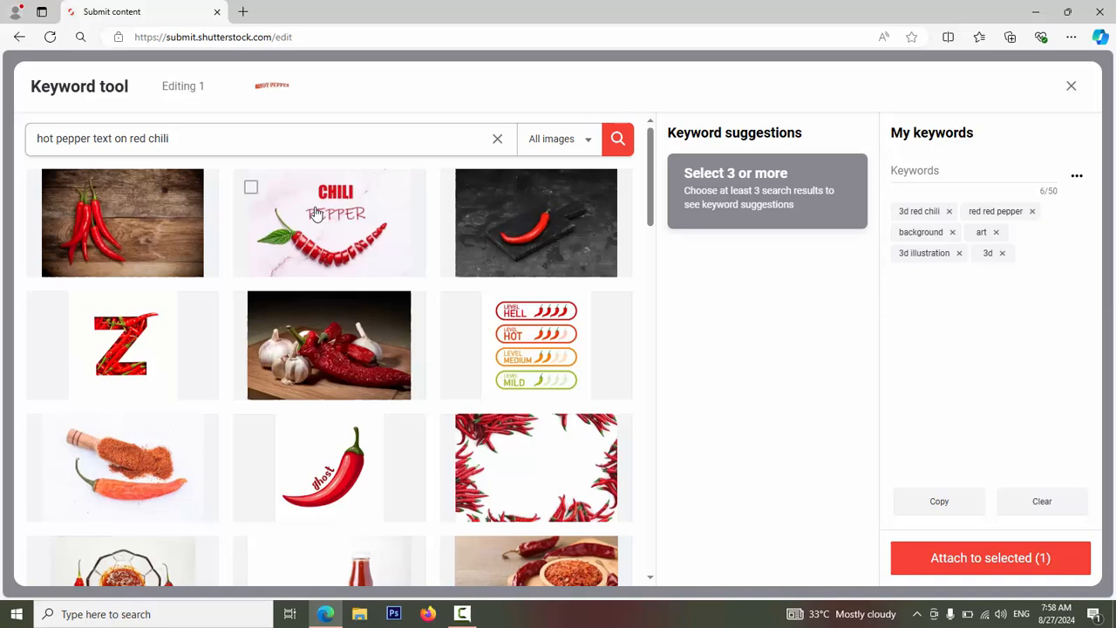
# Select five reference images: the CHILI PEPPER text, SPICY logo, chili letter Z, stacked heat-level labels and the single chili with lettering.
pyautogui.click(316, 217)
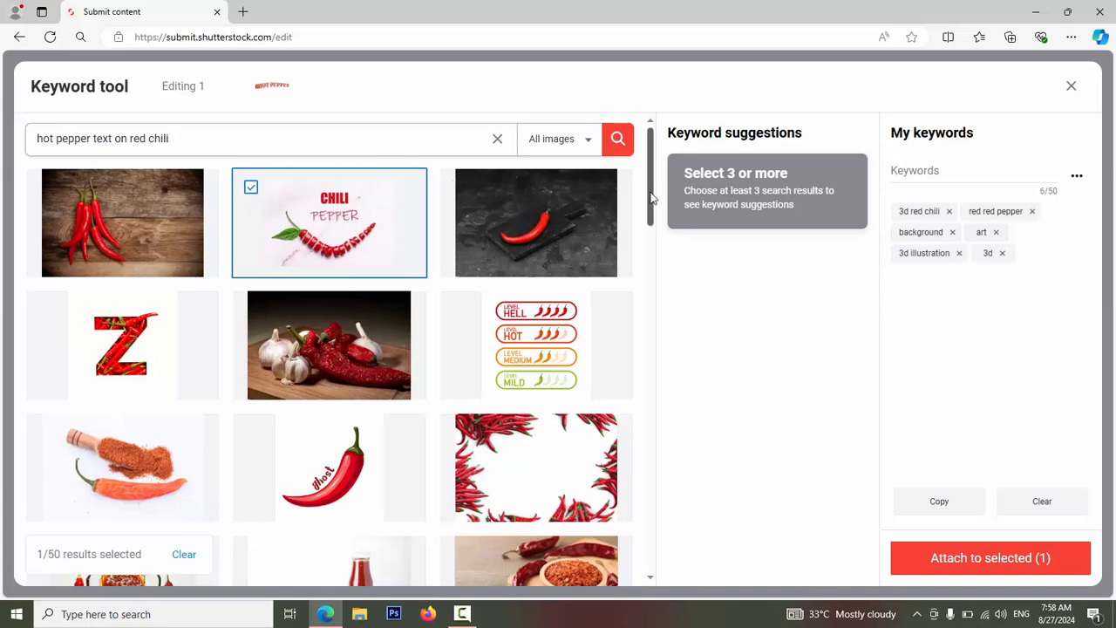
pyautogui.moveTo(649, 199); pyautogui.dragTo(631, 282)
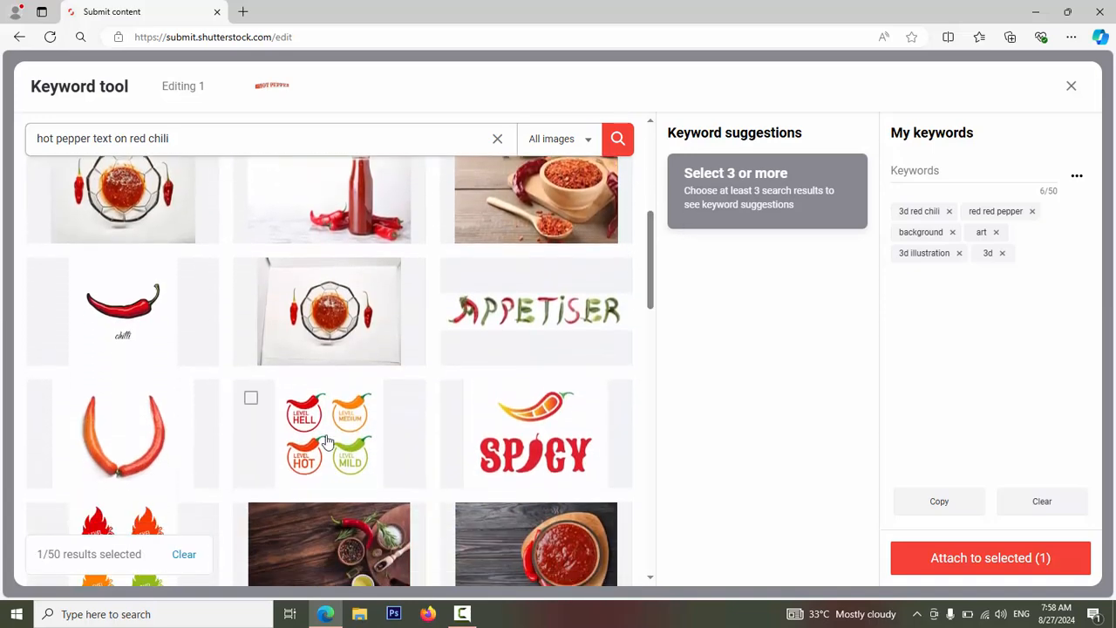
pyautogui.click(501, 433)
pyautogui.moveTo(648, 273); pyautogui.dragTo(602, 191)
pyautogui.click(164, 334)
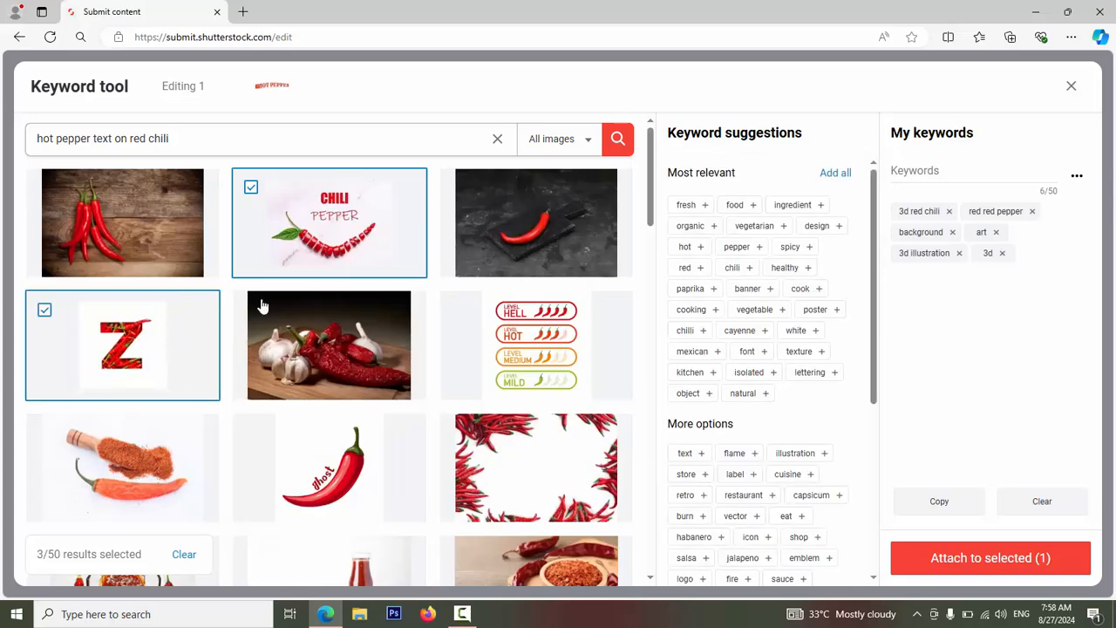
pyautogui.click(526, 353)
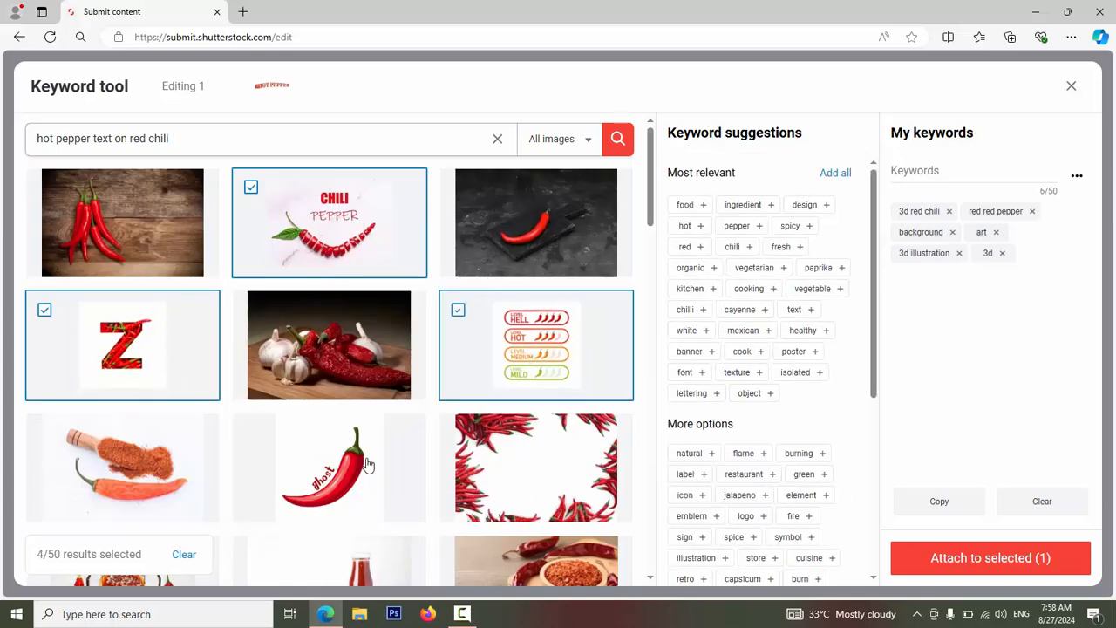
pyautogui.click(344, 475)
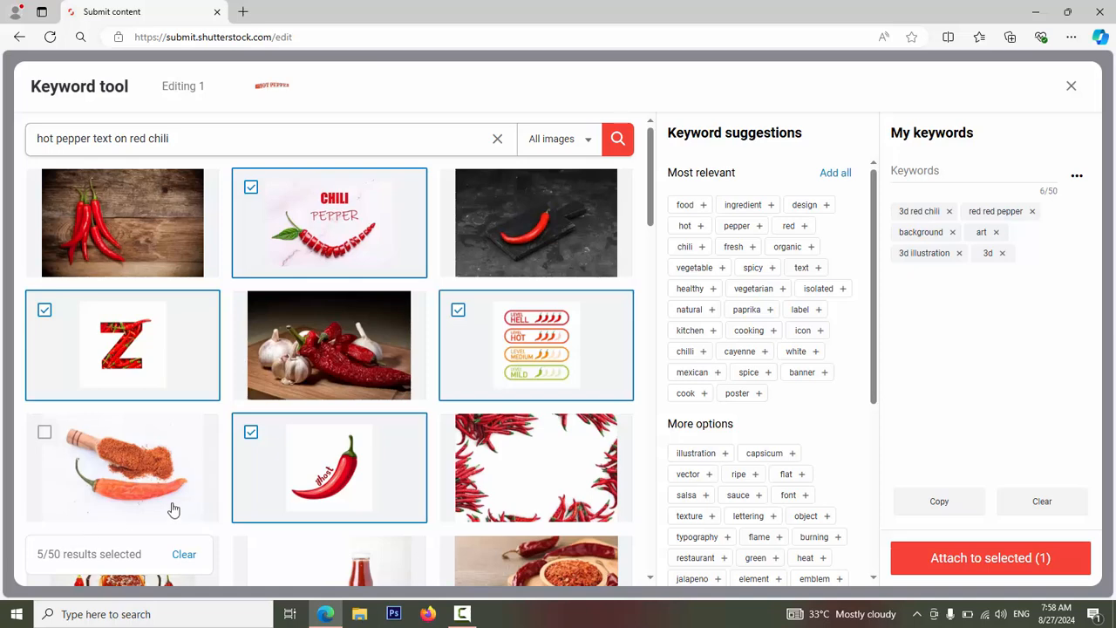
# Add the suggested keywords food, ingredient, design, hot, pepper, red, chili, fresh and organic to the keyword list.
pyautogui.click(689, 213)
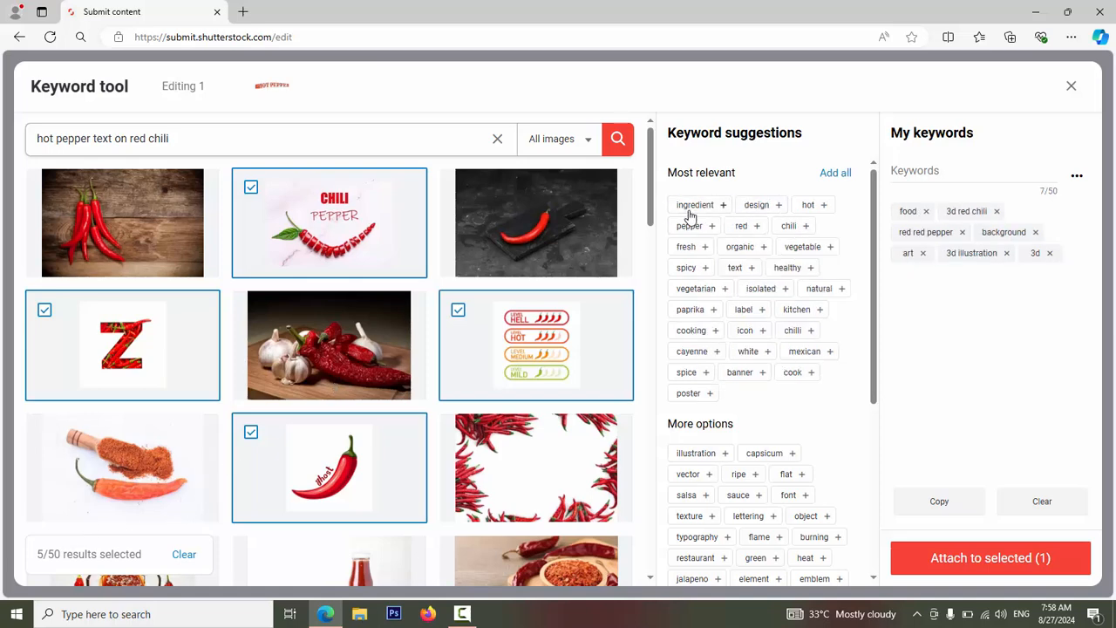
pyautogui.click(697, 212)
pyautogui.click(709, 214)
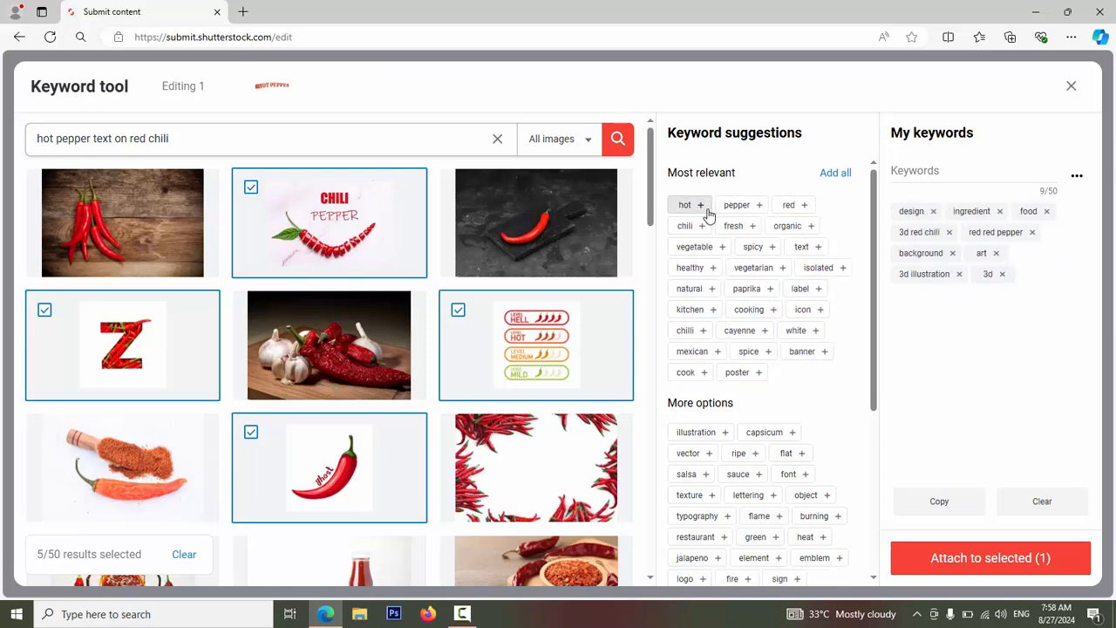
pyautogui.click(709, 214)
pyautogui.click(708, 214)
pyautogui.click(708, 214)
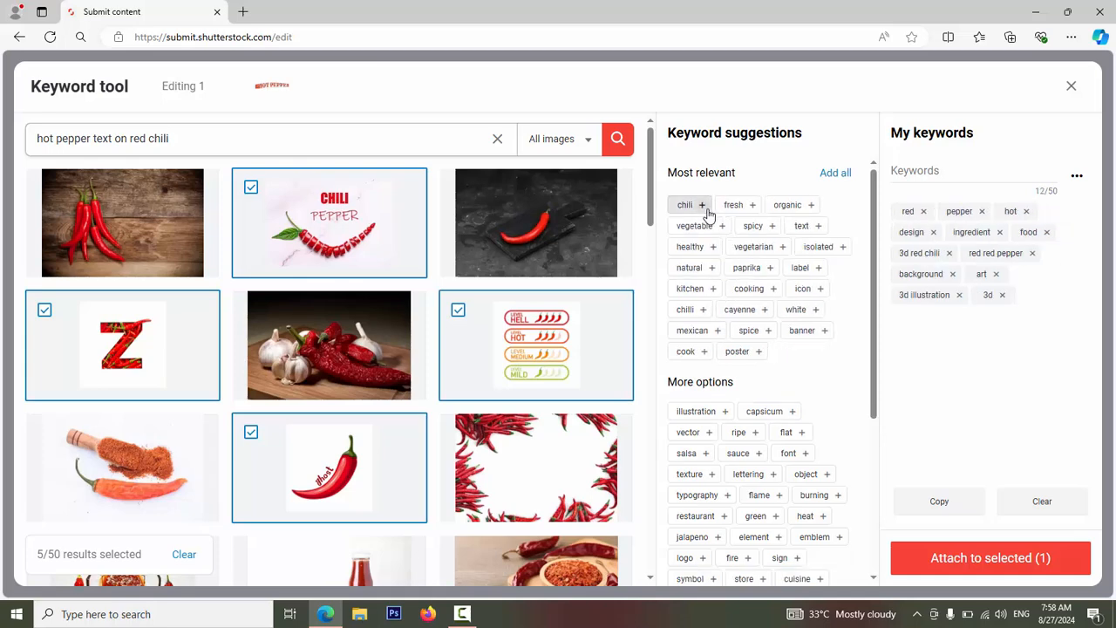
pyautogui.click(708, 214)
pyautogui.click(709, 214)
pyautogui.click(709, 212)
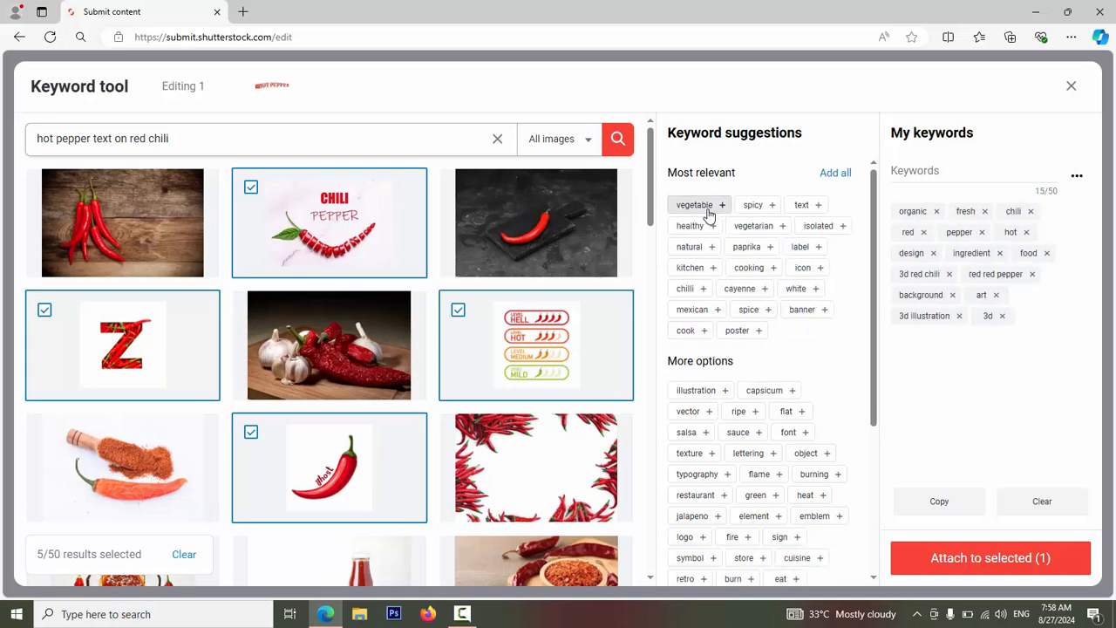
# Add the suggested keywords vegetable, spicy, text, healthy, natural, kitchen, cooking, icon and chilli, and attach the keyword list to the selected image.
pyautogui.click(708, 212)
pyautogui.click(709, 212)
pyautogui.click(709, 214)
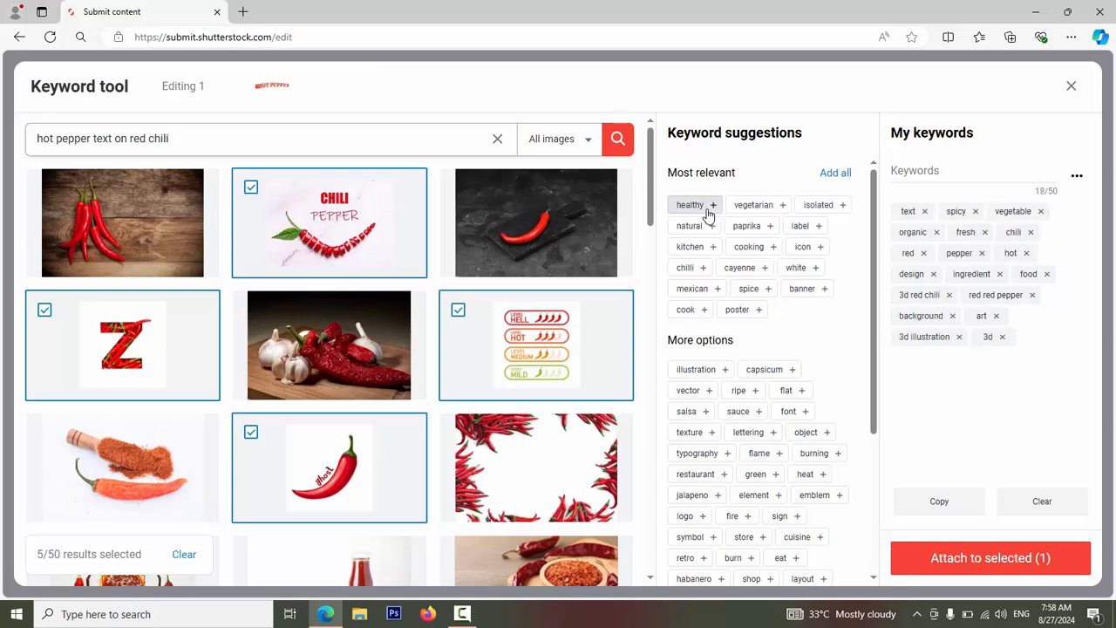
pyautogui.click(709, 212)
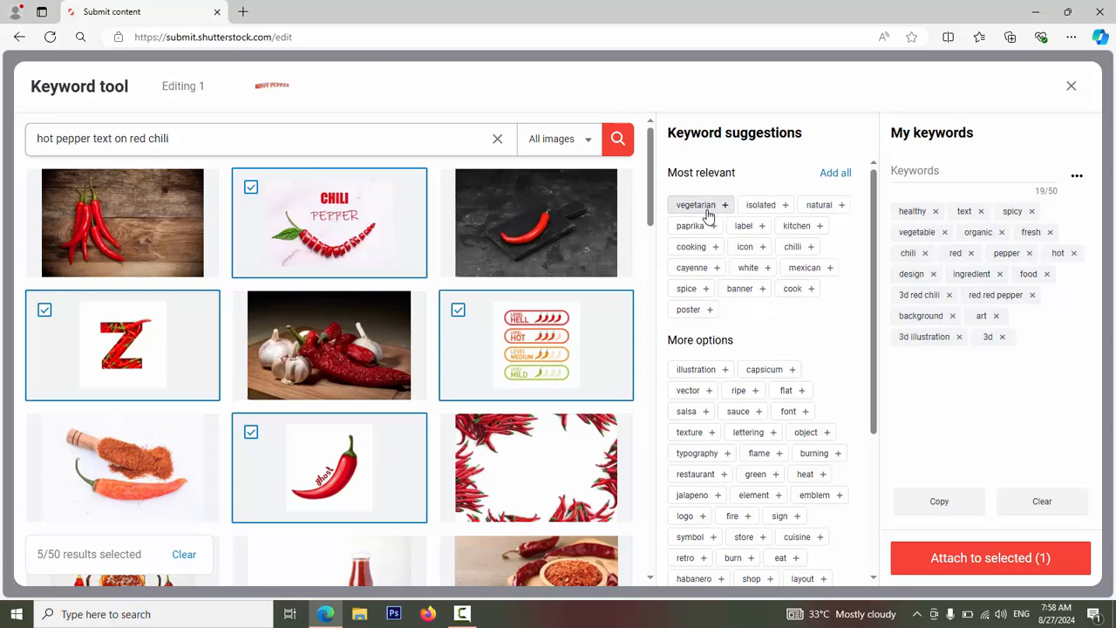
pyautogui.click(824, 204)
pyautogui.click(791, 226)
pyautogui.click(738, 226)
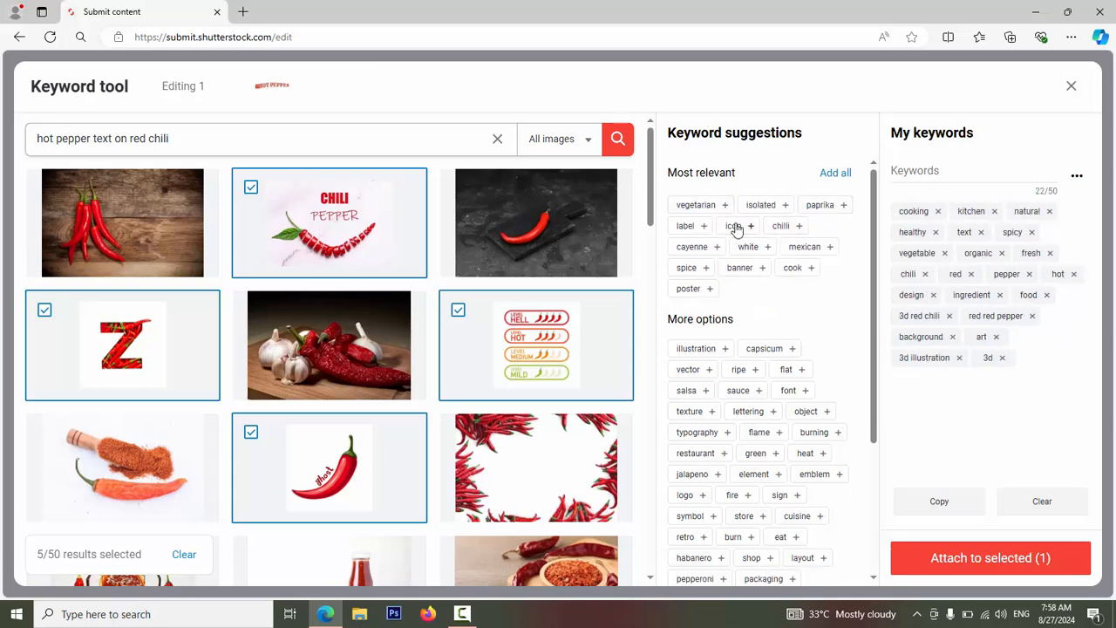
pyautogui.click(743, 228)
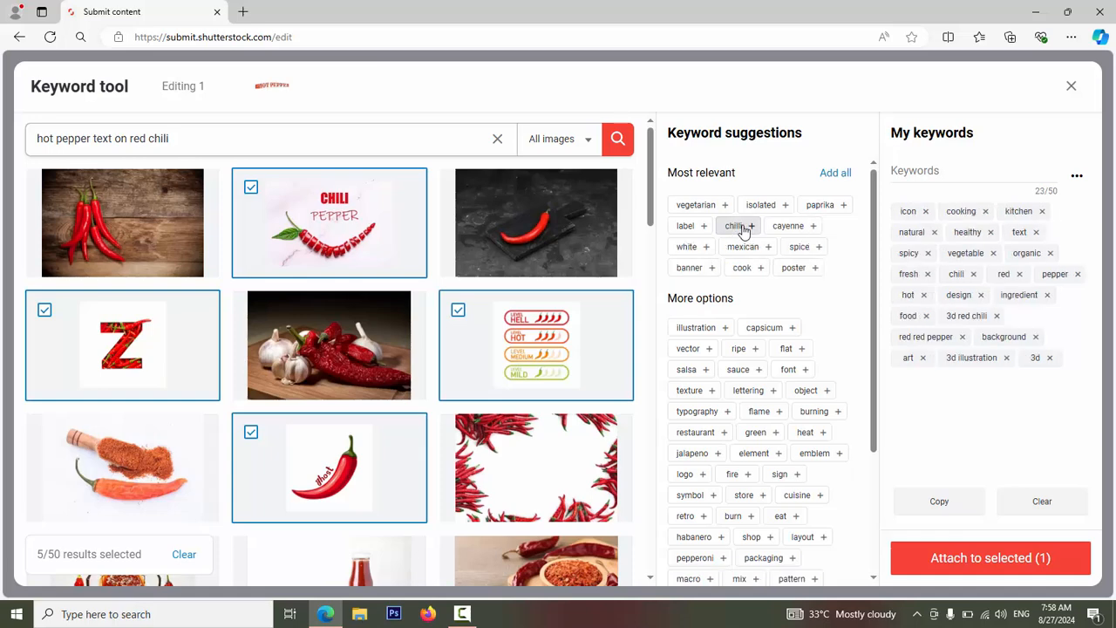
pyautogui.click(743, 228)
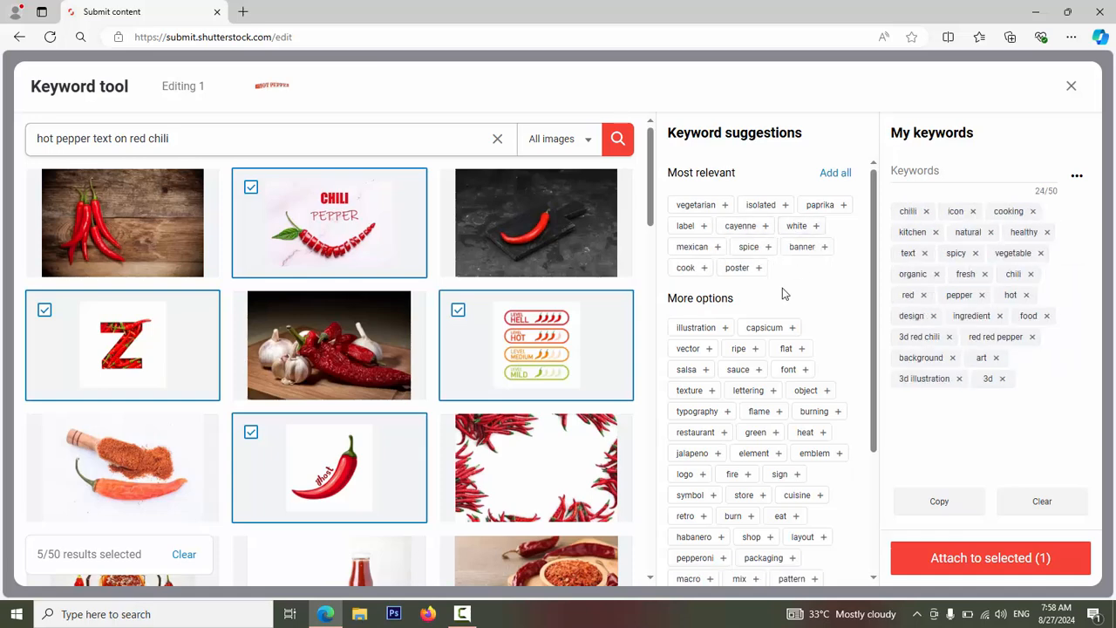
pyautogui.click(963, 562)
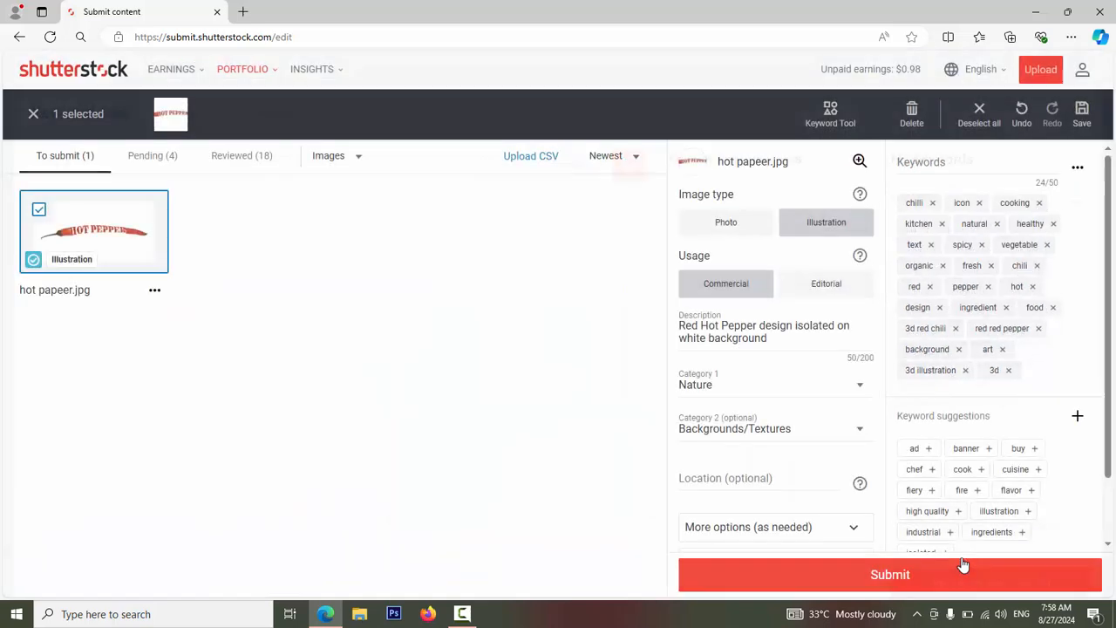